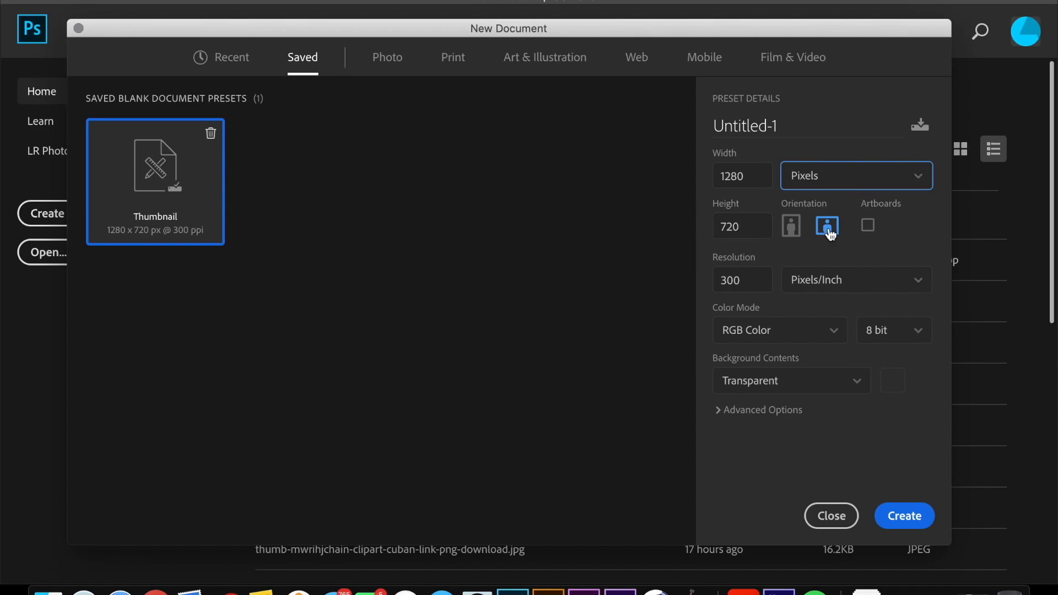
# Step: Set the new document's resolution unit to Pixels/Inch, color mode to RGB Color 8 bit and background contents to Transparent
pyautogui.click(829, 283)
pyautogui.click(828, 281)
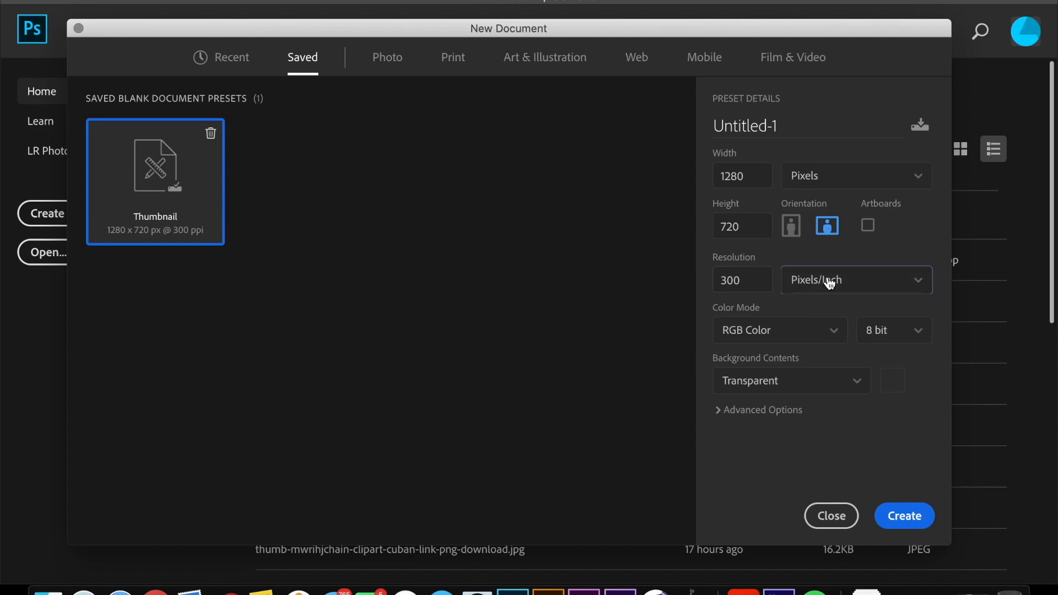
pyautogui.click(804, 338)
pyautogui.click(804, 338)
pyautogui.click(887, 334)
pyautogui.click(871, 344)
pyautogui.click(858, 381)
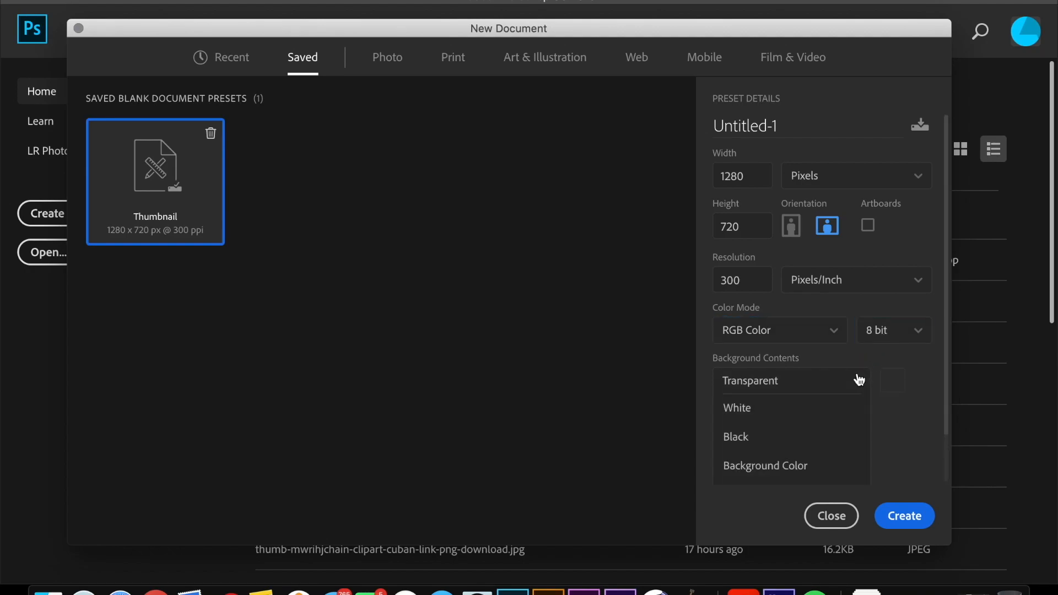
pyautogui.scroll(-2, 830, 430)
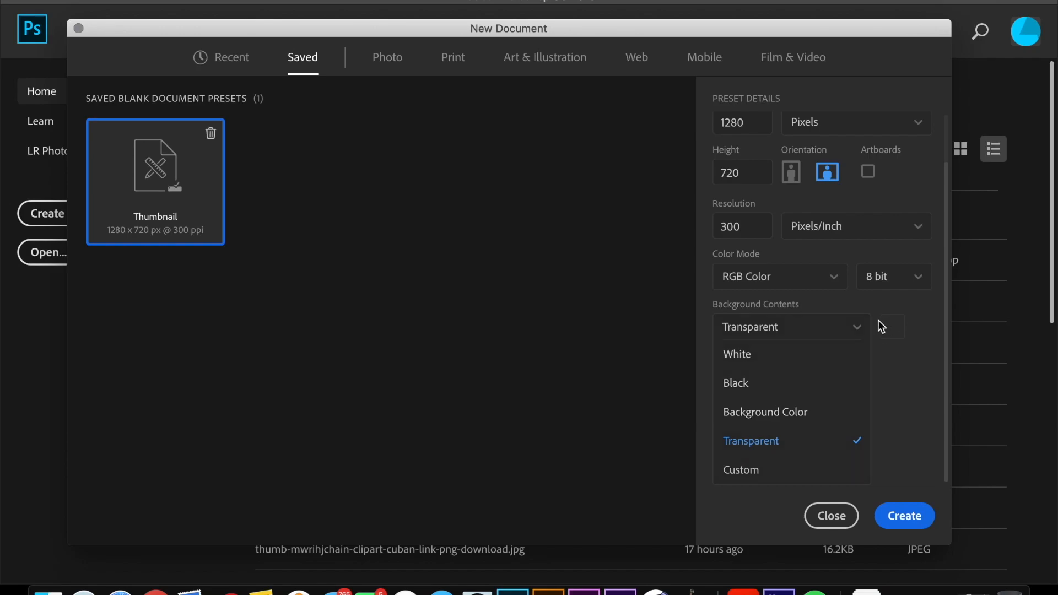
pyautogui.click(856, 327)
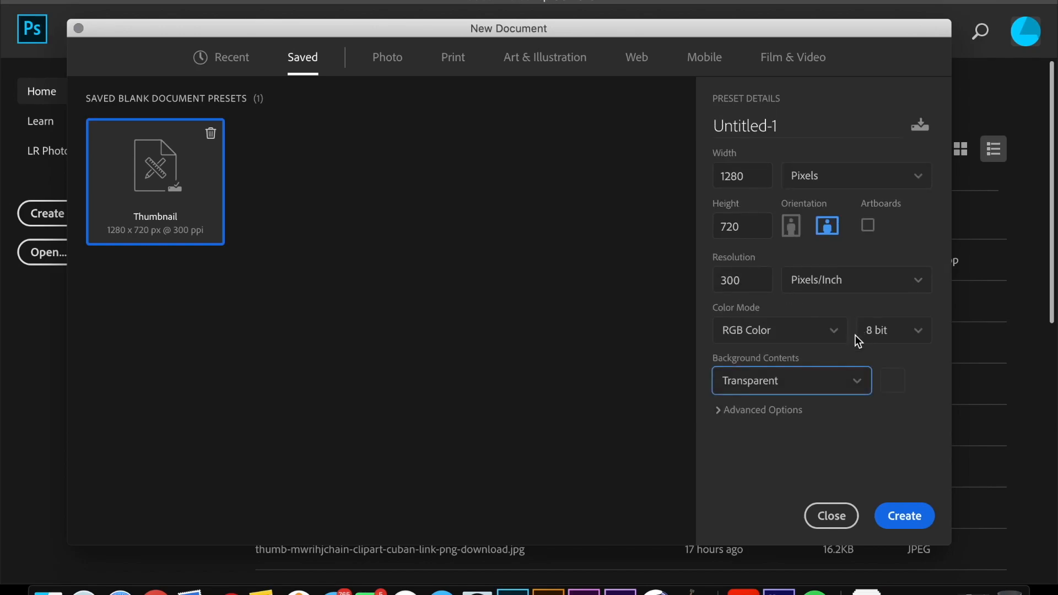
# Step: Choose Square Pixels as the pixel aspect ratio in the advanced options and create the 1280 x 720 px document
pyautogui.click(779, 410)
pyautogui.scroll(-1, 846, 441)
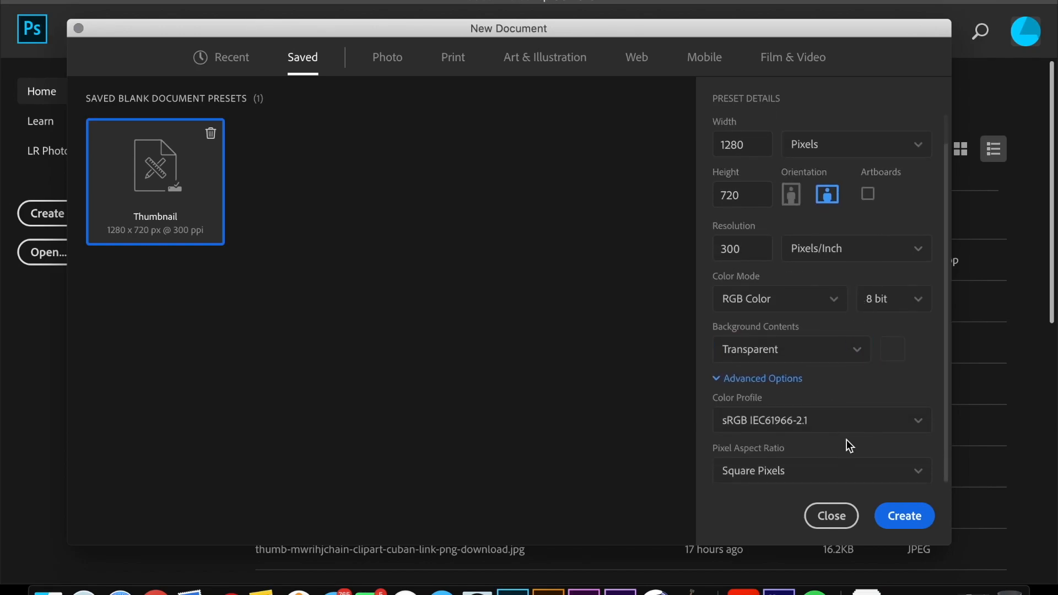
pyautogui.click(851, 477)
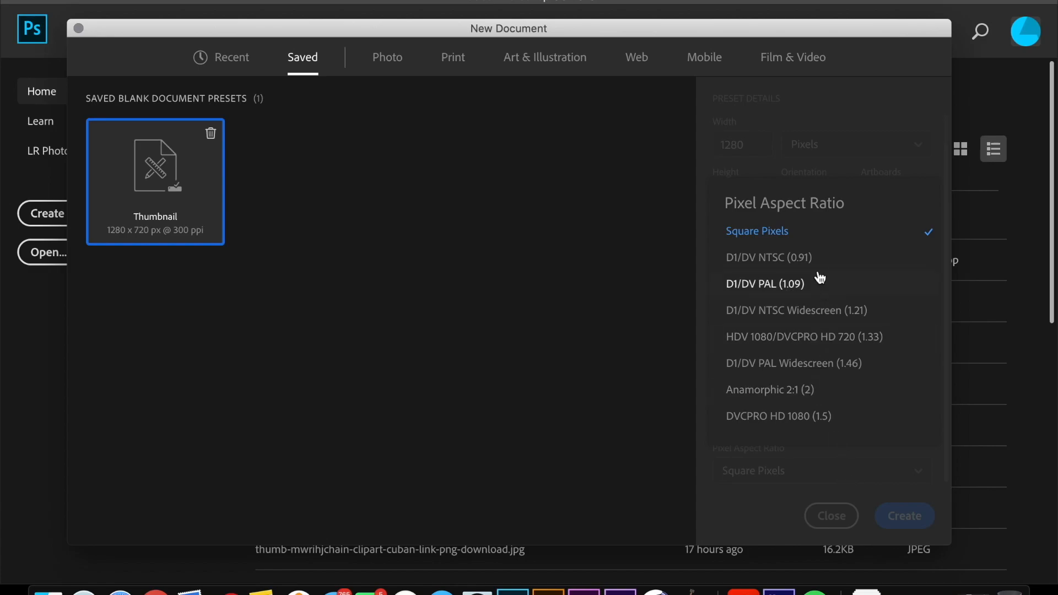
pyautogui.click(814, 240)
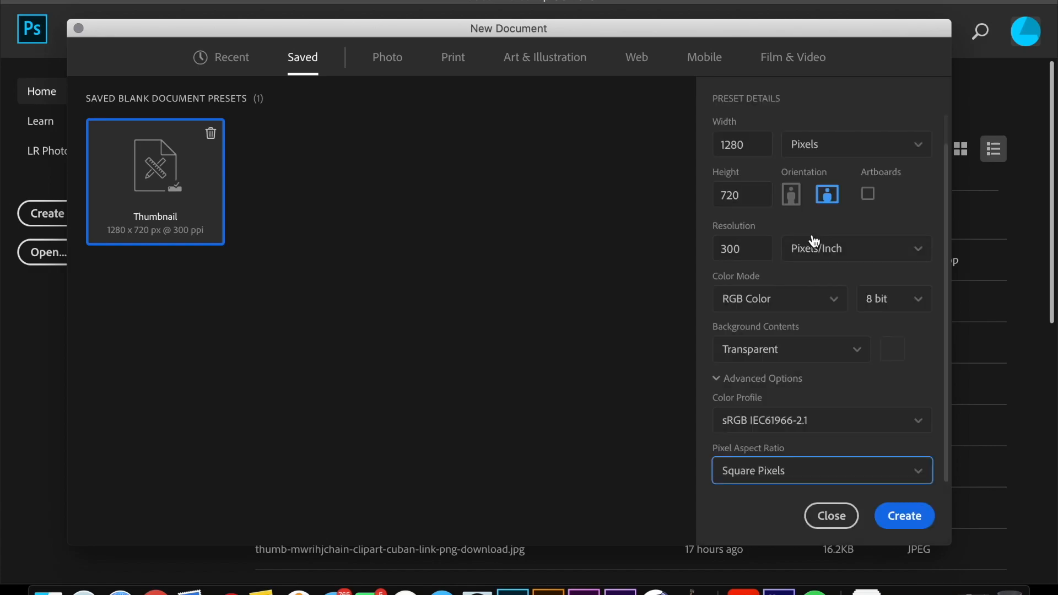
pyautogui.click(911, 517)
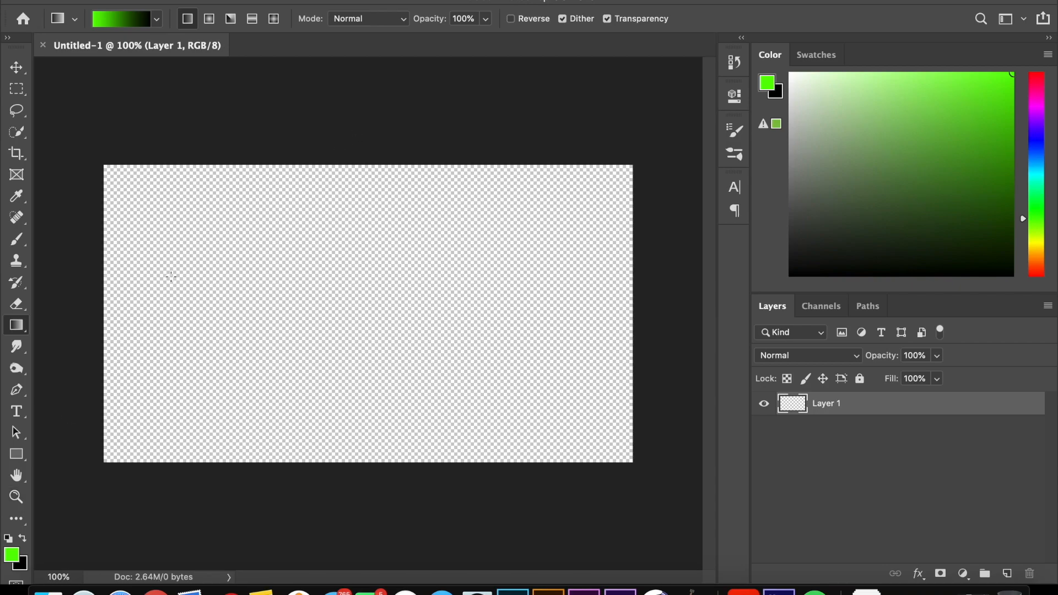
# Step: Fill Layer 1 with a vertical linear gradient running from green at the canvas top to black at its bottom
pyautogui.click(22, 328)
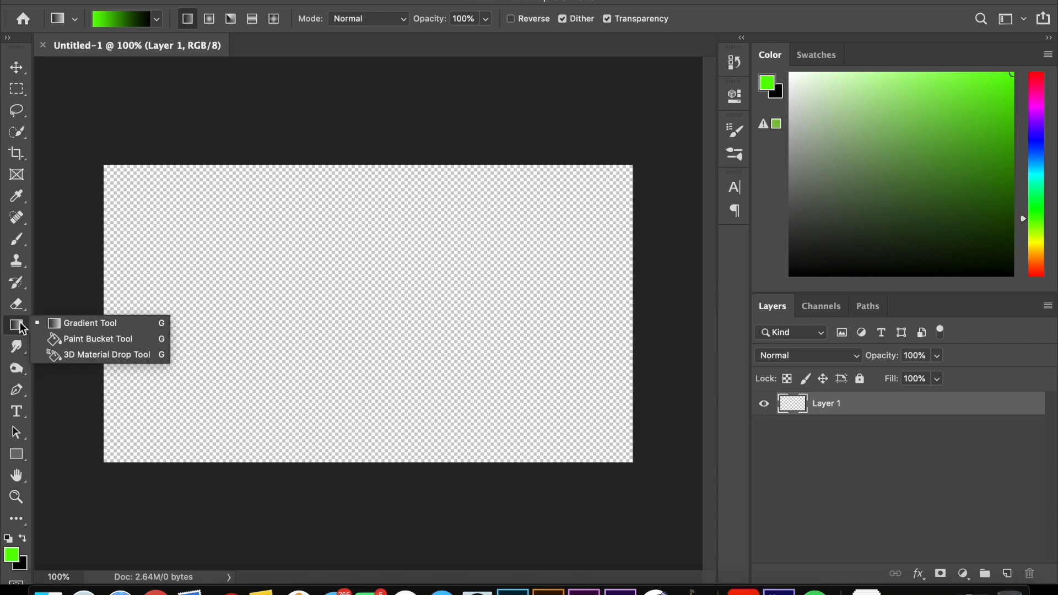
pyautogui.click(89, 323)
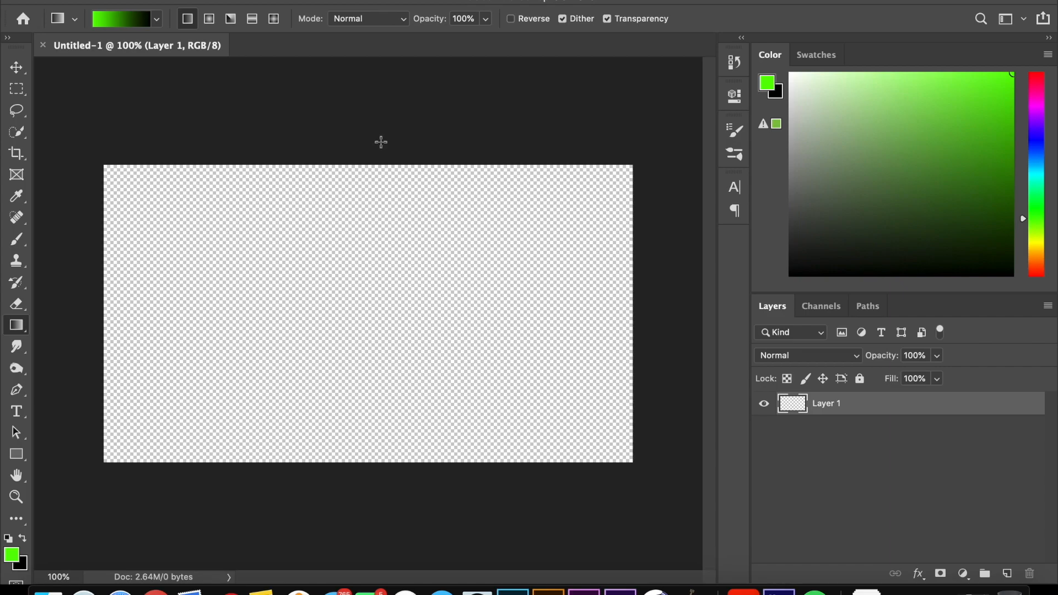
pyautogui.moveTo(374, 144); pyautogui.dragTo(376, 453)
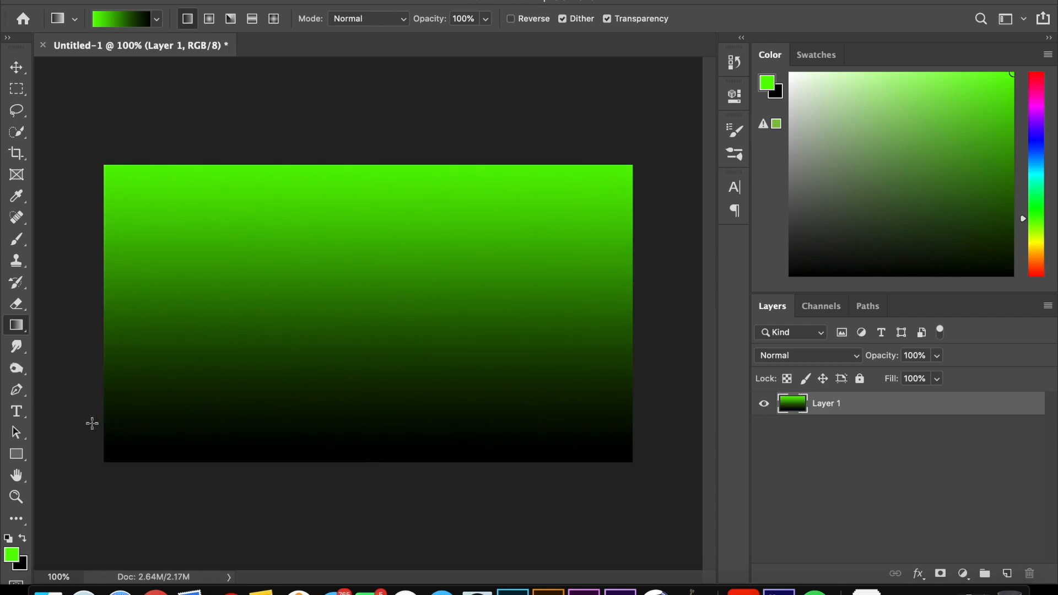
# Step: Set up the Type tool with the Greywall font and a medium gray text color
pyautogui.click(16, 411)
pyautogui.click(251, 19)
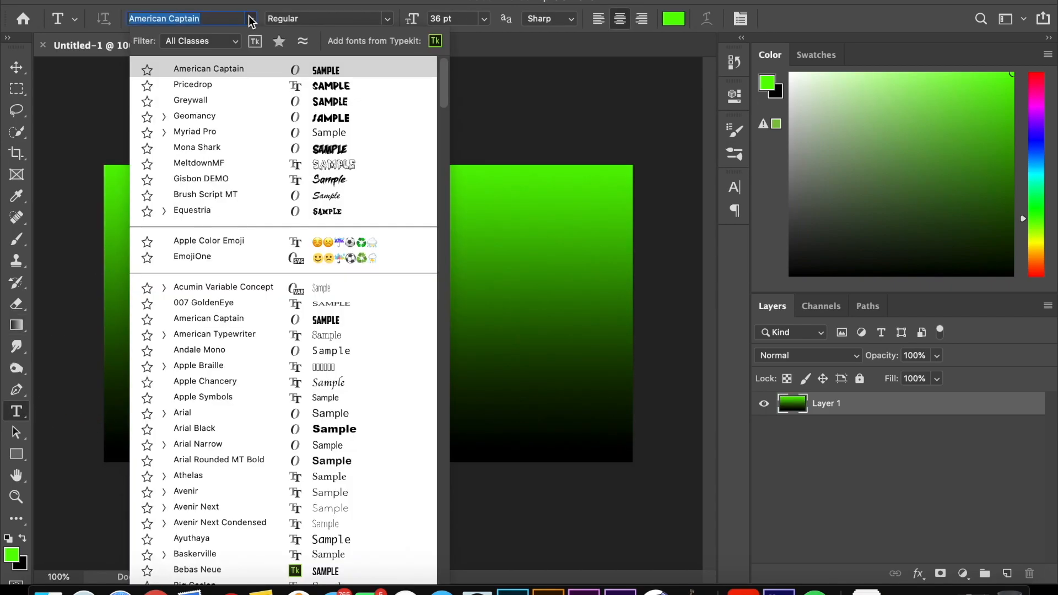
pyautogui.click(249, 100)
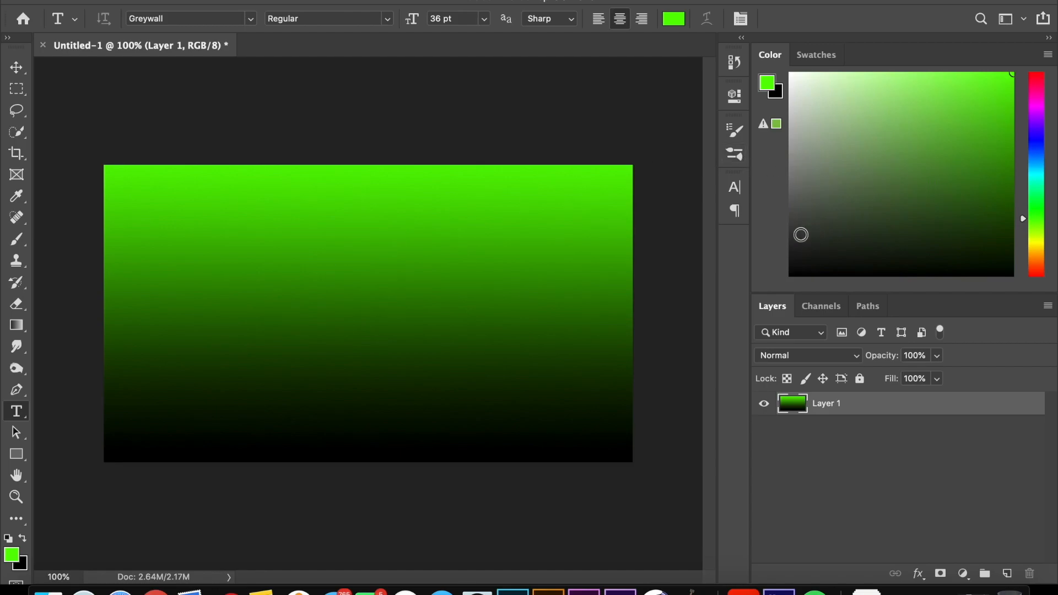
pyautogui.click(797, 208)
pyautogui.click(794, 188)
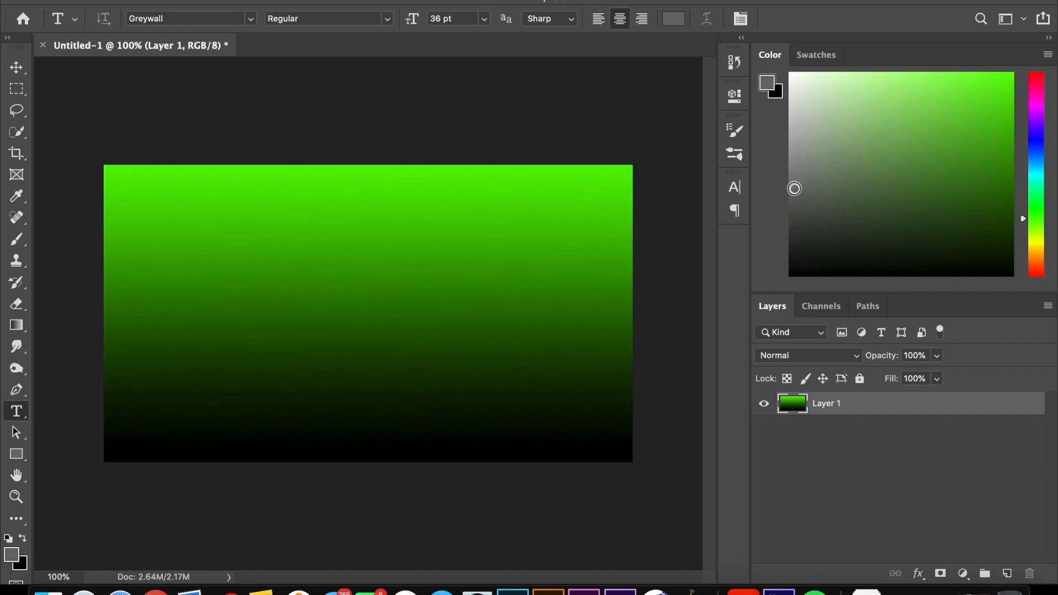
pyautogui.click(796, 175)
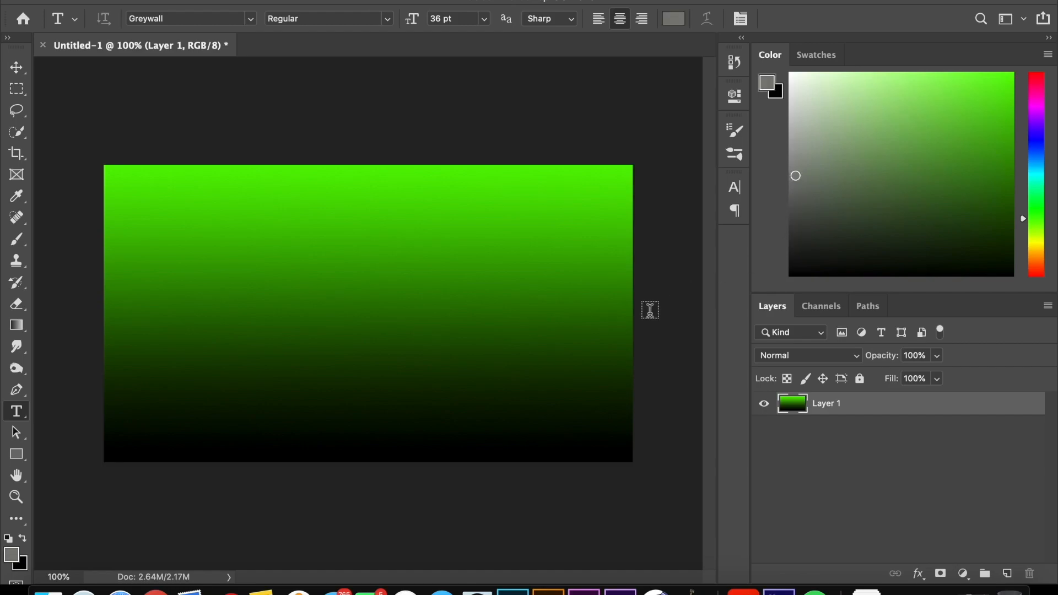
# Step: Add the centered two-line text "MODERN WARFARE" and "REVIEW" over the gradient and commit it
pyautogui.click(358, 278)
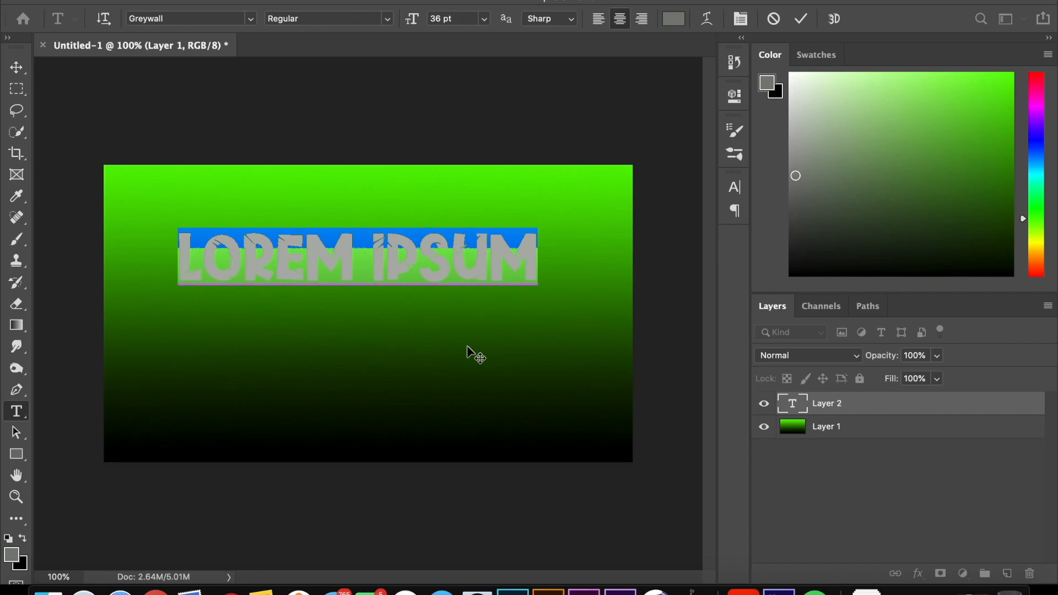
pyautogui.write('MO')
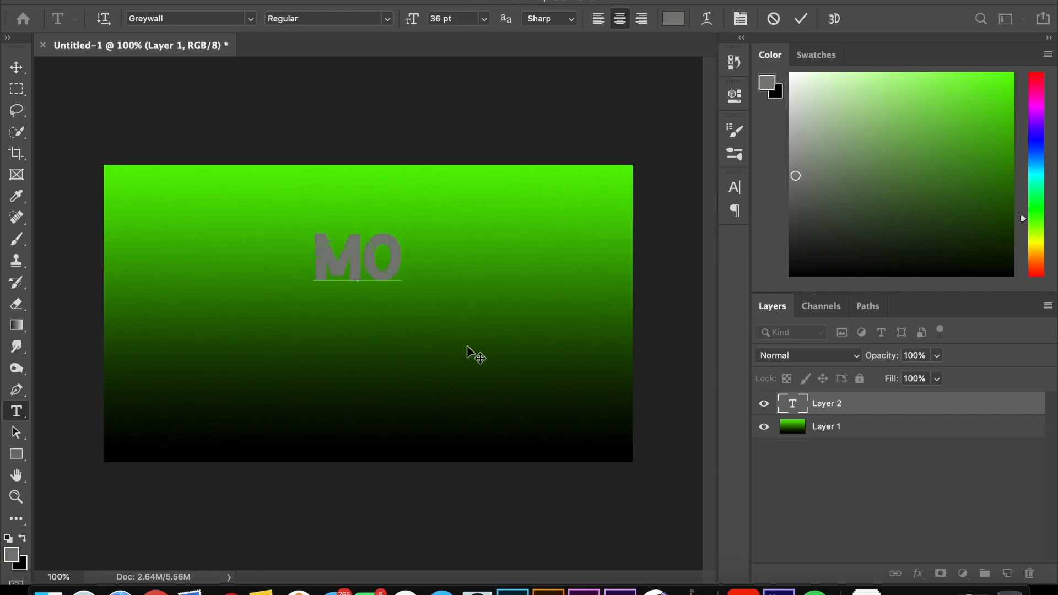
pyautogui.write('DERN')
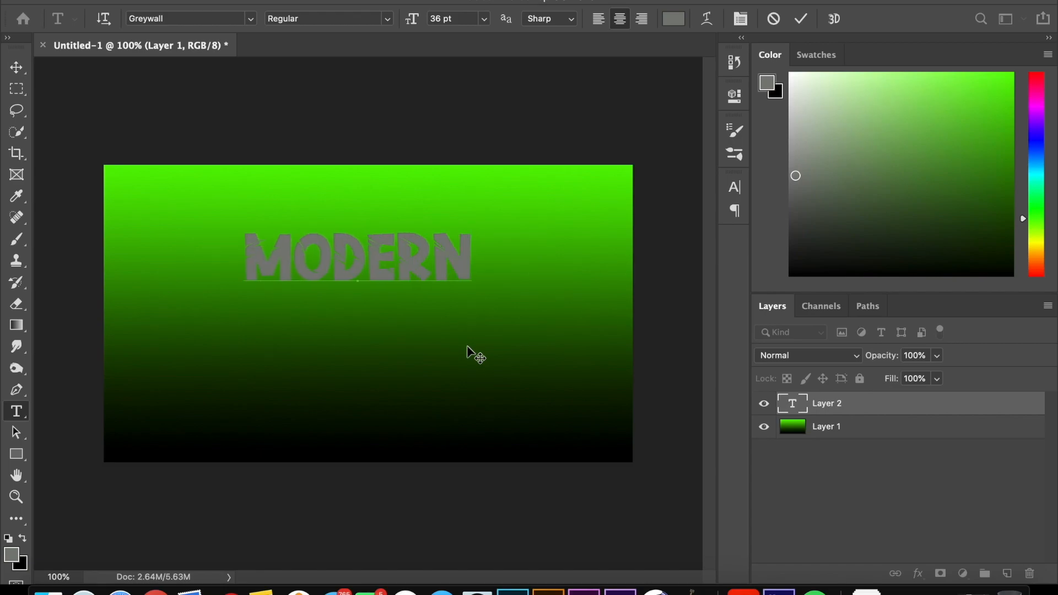
pyautogui.write(' WARFARE')
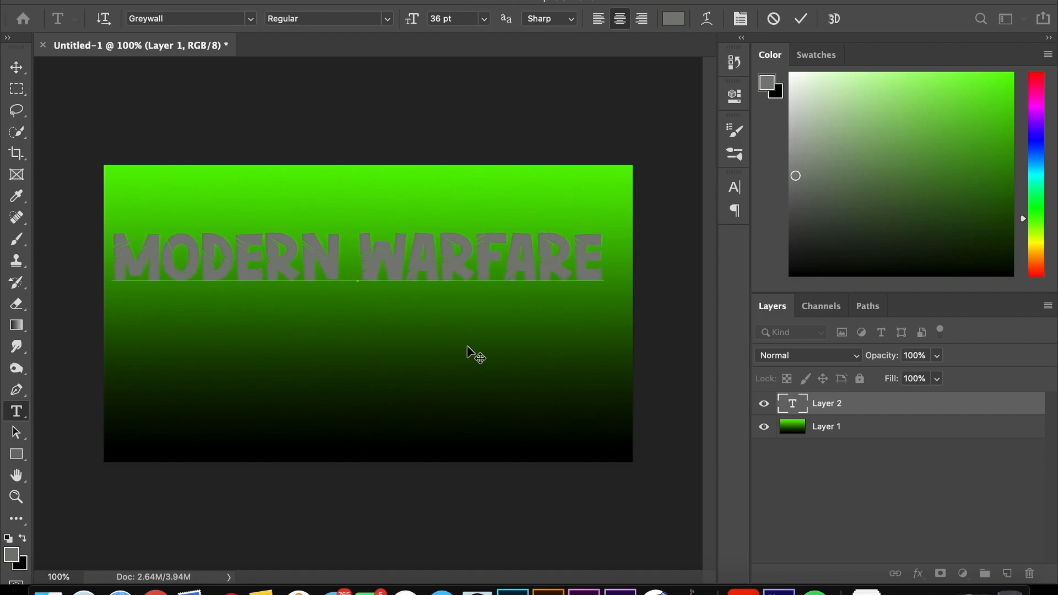
pyautogui.press('Return')
pyautogui.write('REVIEW')
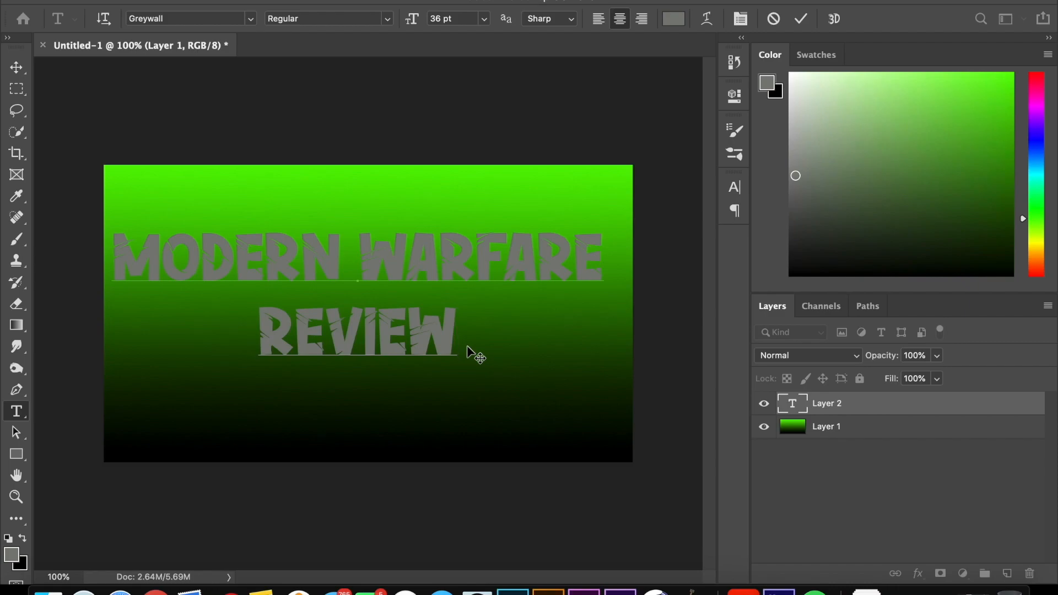
pyautogui.click(801, 18)
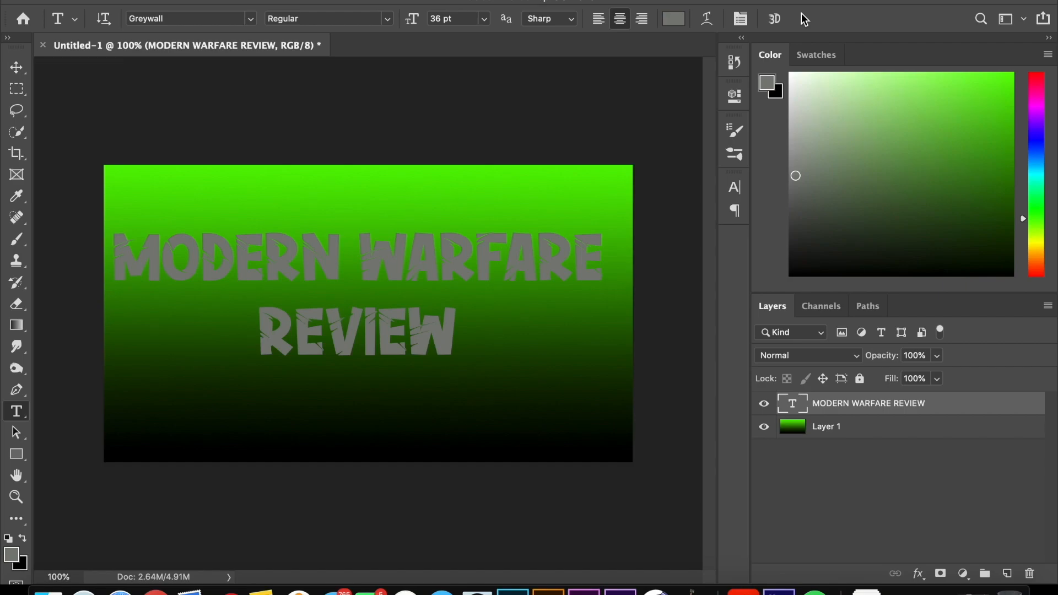
# Step: Rasterize the MODERN WARFARE REVIEW text layer
pyautogui.rightClick(957, 401)
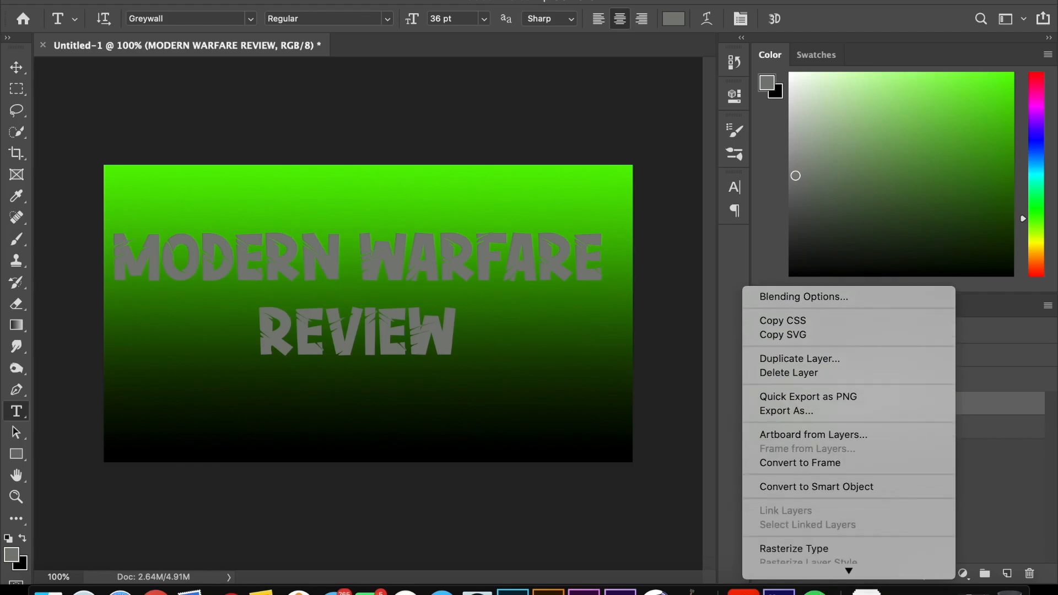
pyautogui.scroll(-10, 824, 537)
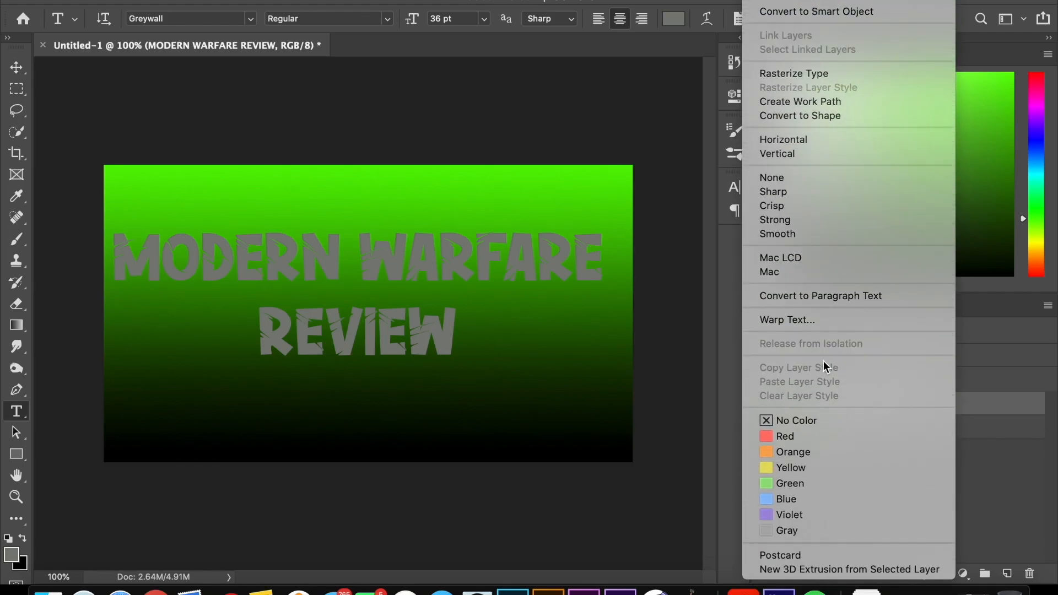
pyautogui.click(821, 73)
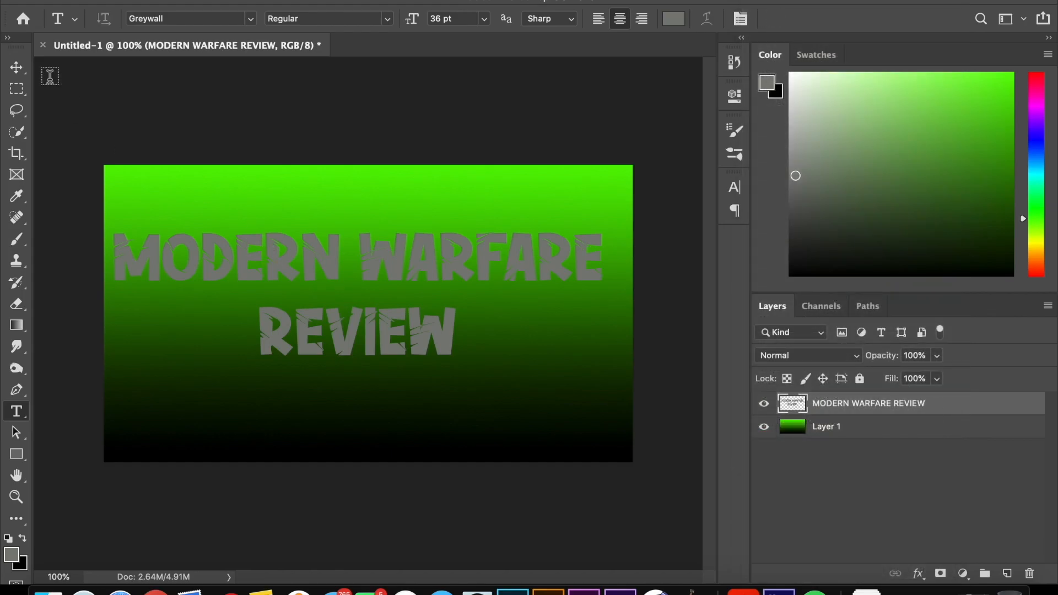
# Step: Duplicate the rasterized text layer 15 times with the Move tool, offsetting each copy slightly down and to the right
pyautogui.click(16, 67)
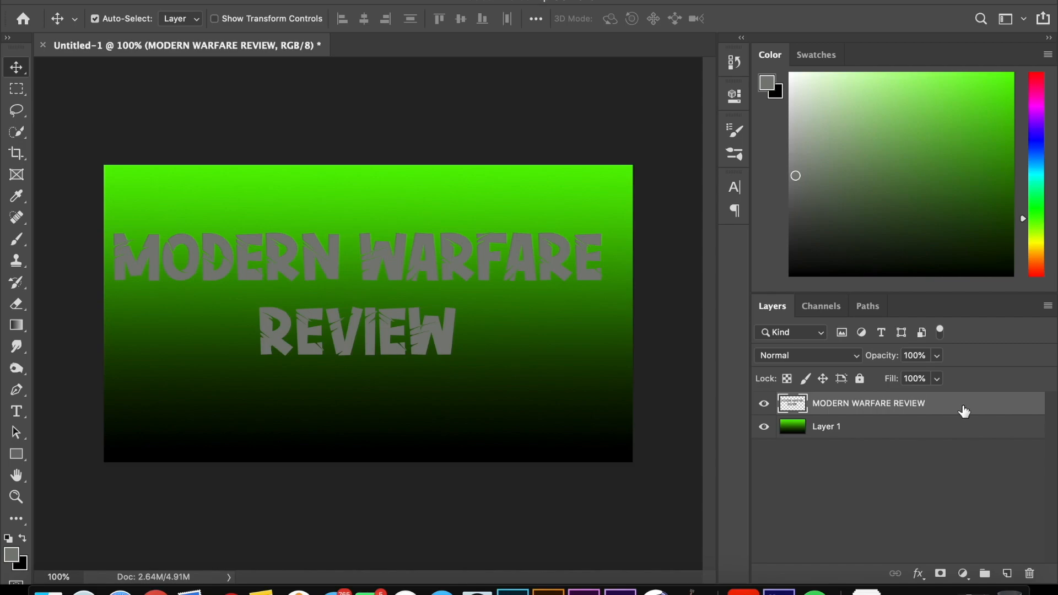
pyautogui.press('super+j')
pyautogui.press('super+j')
pyautogui.press('super+j')
pyautogui.press('super+j')
pyautogui.press('super+j')
pyautogui.press('super+j')
pyautogui.press('super+j')
pyautogui.press('super+j')
pyautogui.press('super+j')
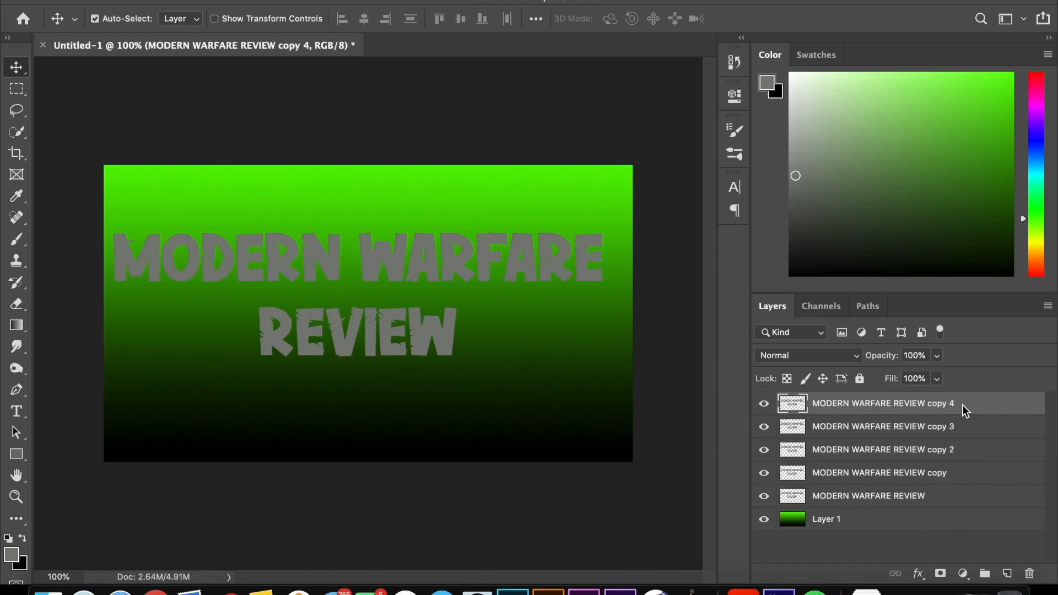
pyautogui.press('super+j')
pyautogui.press('super+j')
pyautogui.press('super+j')
pyautogui.press('super+j')
pyautogui.press('super+j')
pyautogui.press('super+j')
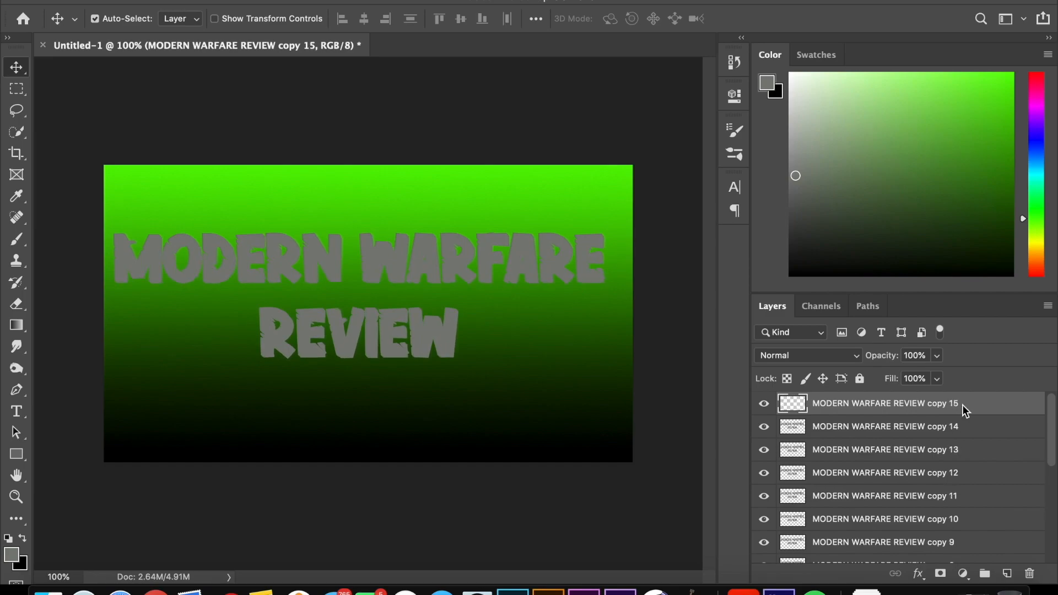
# Step: Merge all text layers from copy 14 down to the original into one layer, leaving out copy 15
pyautogui.click(960, 425)
pyautogui.scroll(-5, 959, 425)
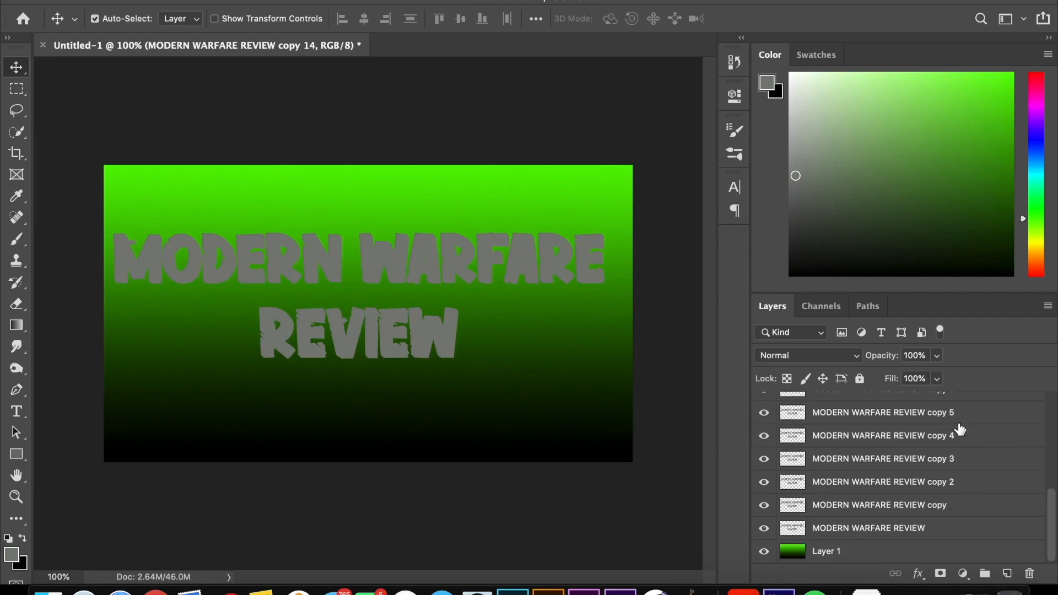
pyautogui.keyDown('shift'); pyautogui.click(888, 526); pyautogui.keyUp('shift')
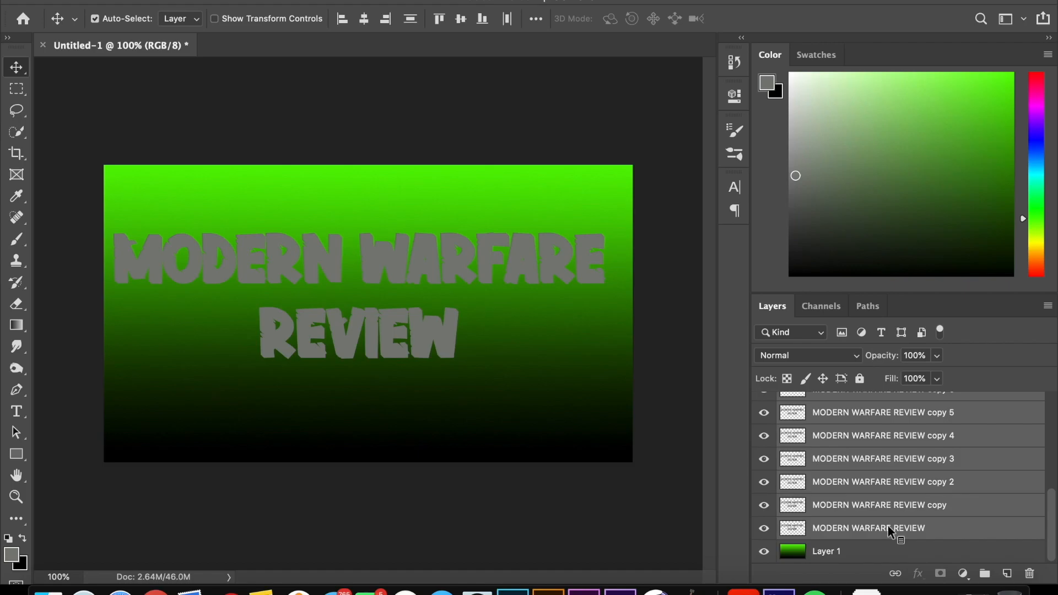
pyautogui.rightClick(888, 525)
pyautogui.moveTo(775, 571)
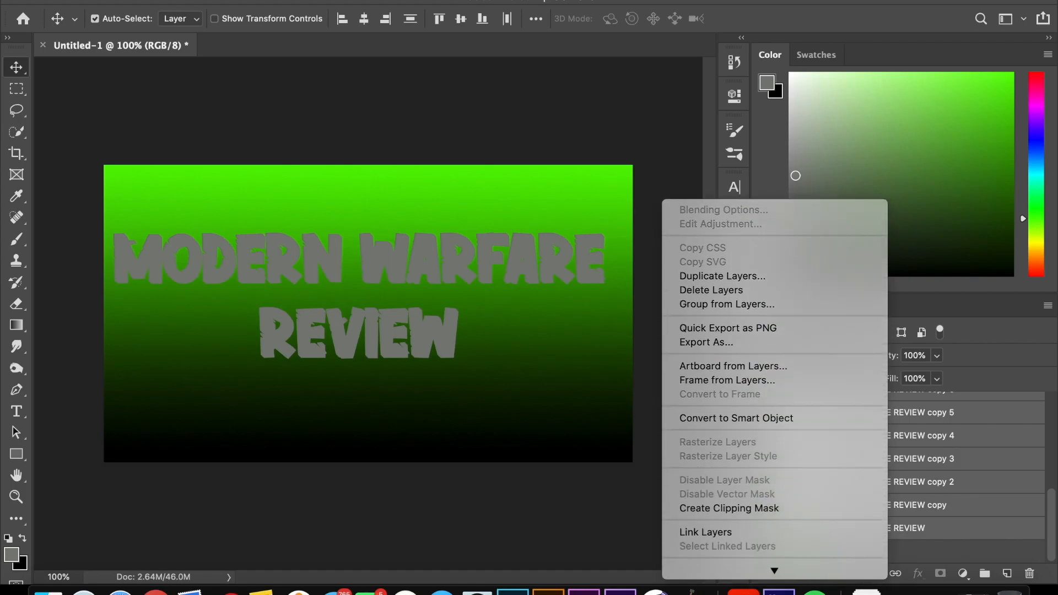
pyautogui.click(798, 363)
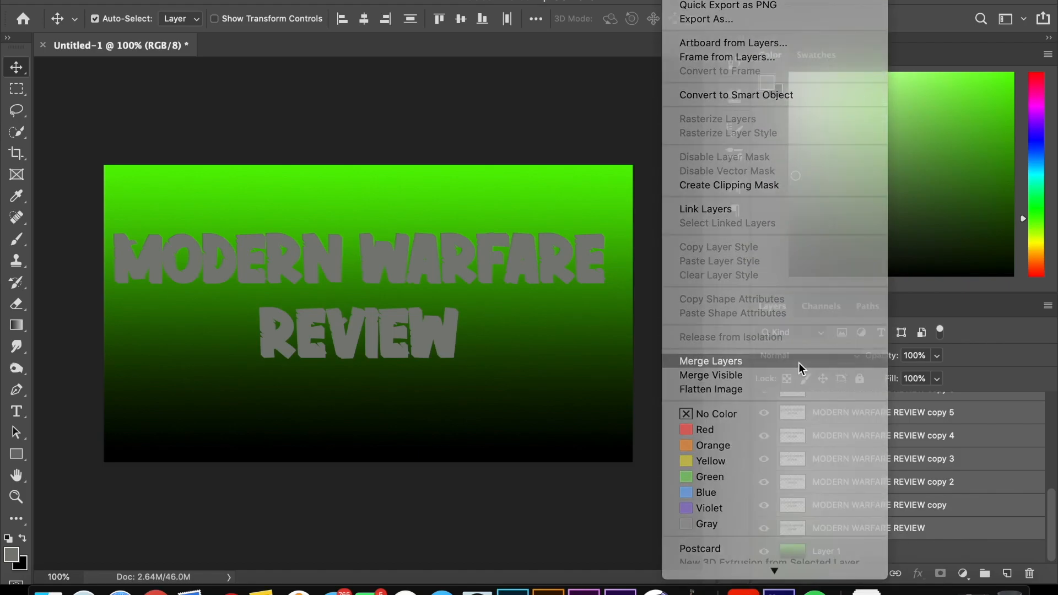
# Step: Add a Hue/Saturation adjustment clipped to the merged copy 14 text layer and set its Lightness to -28
pyautogui.click(962, 574)
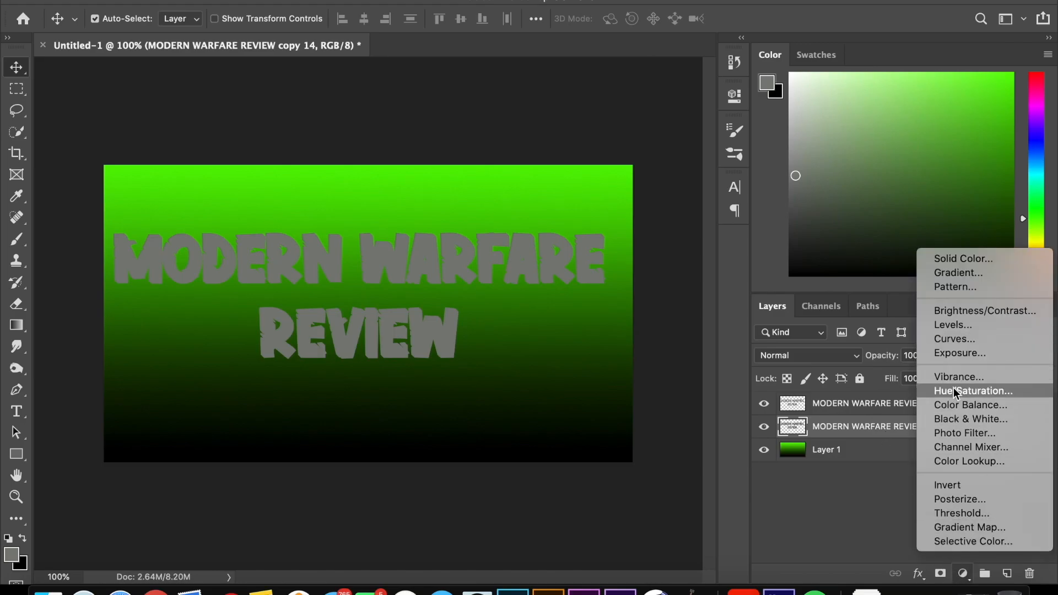
pyautogui.press('Escape')
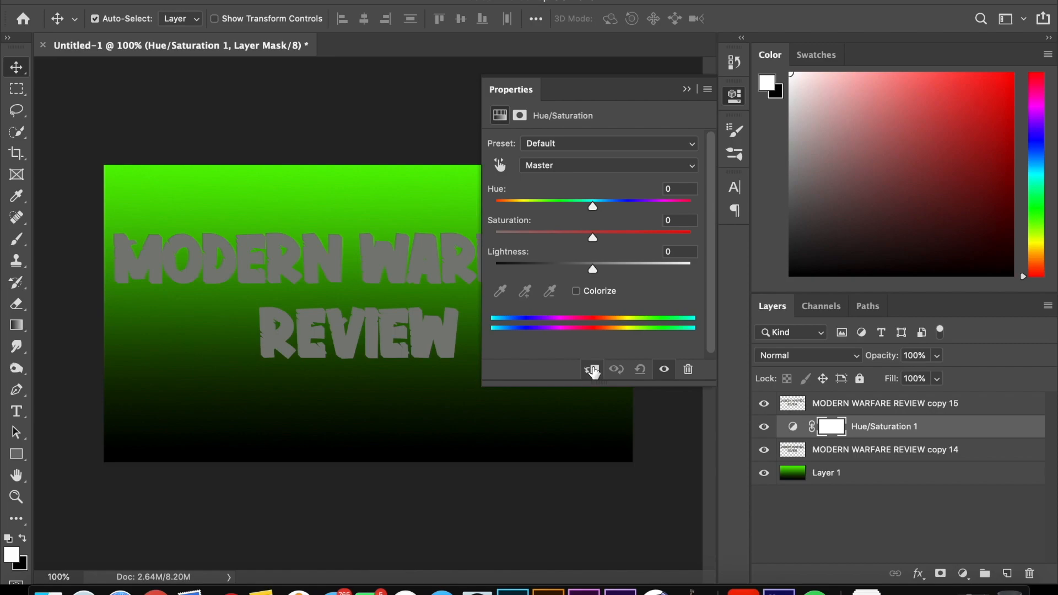
pyautogui.click(593, 369)
pyautogui.moveTo(575, 264); pyautogui.dragTo(565, 266)
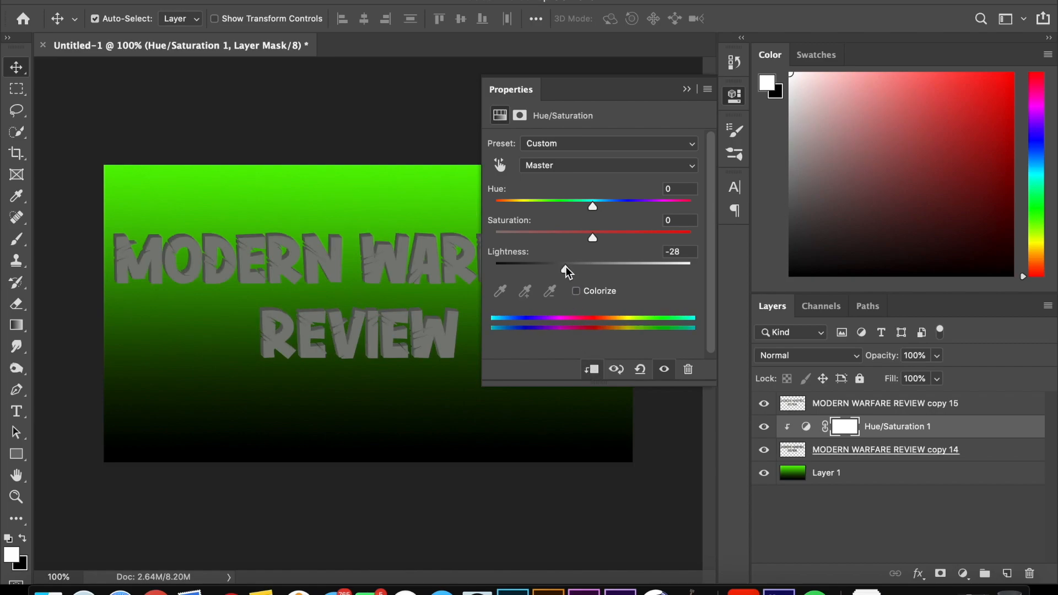
# Step: Add a Bevel & Emboss effect to the merged copy 14 text layer: Inner Bevel, Smooth, 1000% depth, 13 px size
pyautogui.click(919, 533)
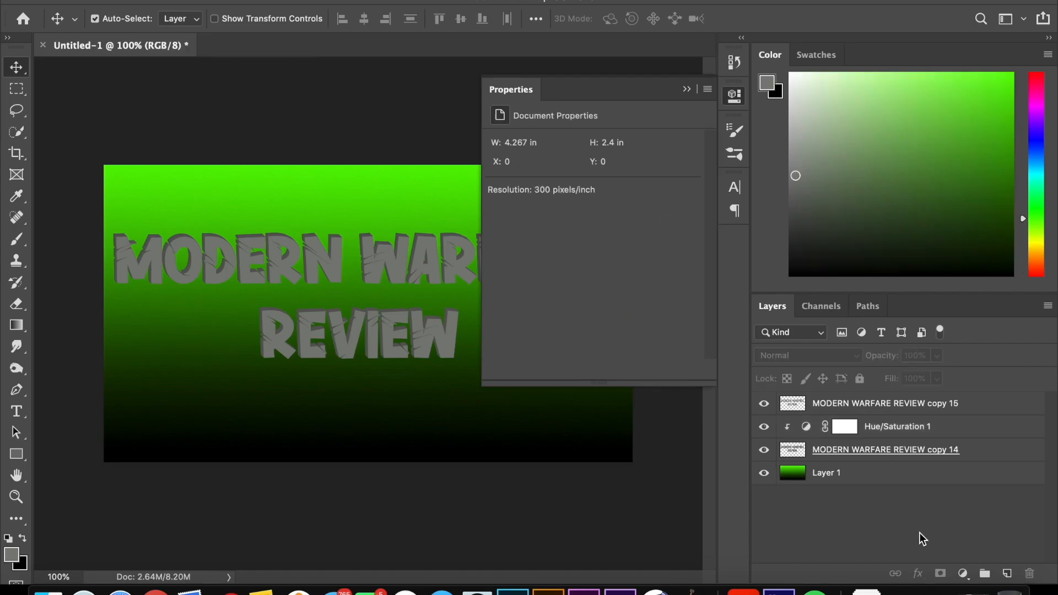
pyautogui.doubleClick(973, 453)
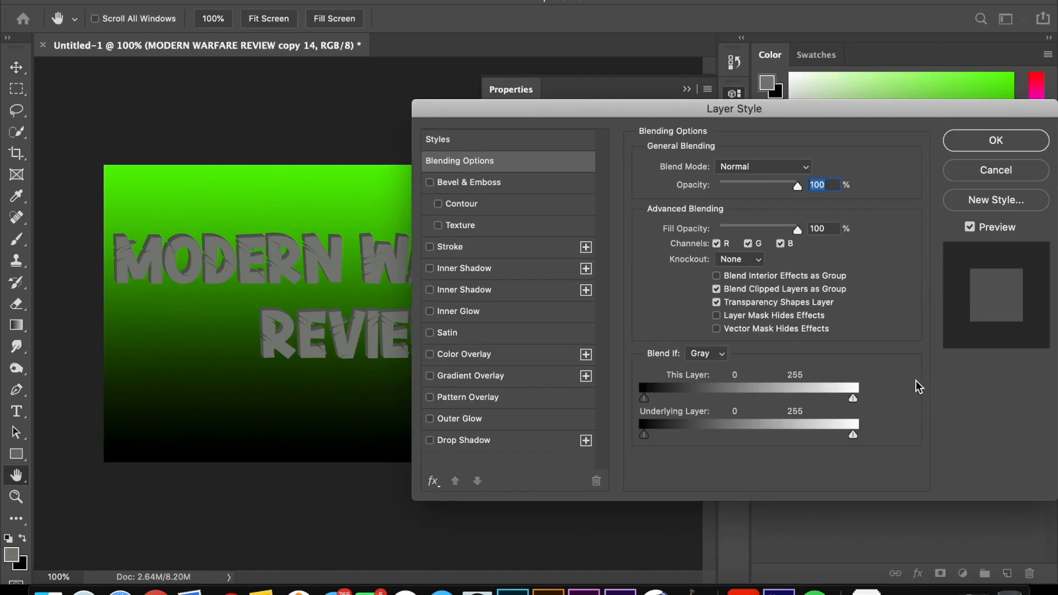
pyautogui.click(496, 182)
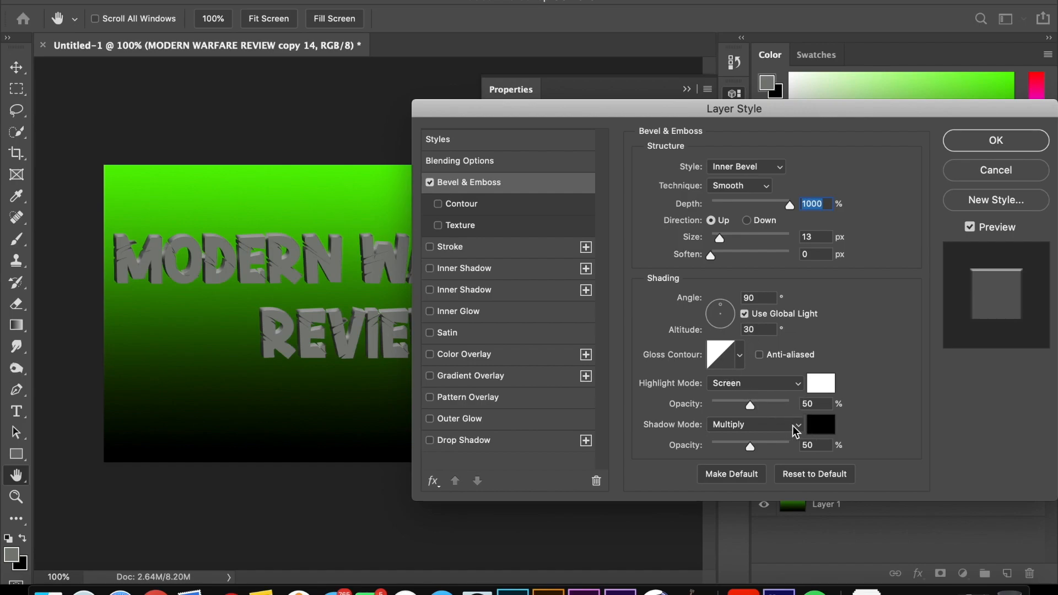
# Step: Add a 5 px outside stroke with a solid black colour fill to the copy 14 text layer
pyautogui.click(517, 252)
pyautogui.click(716, 261)
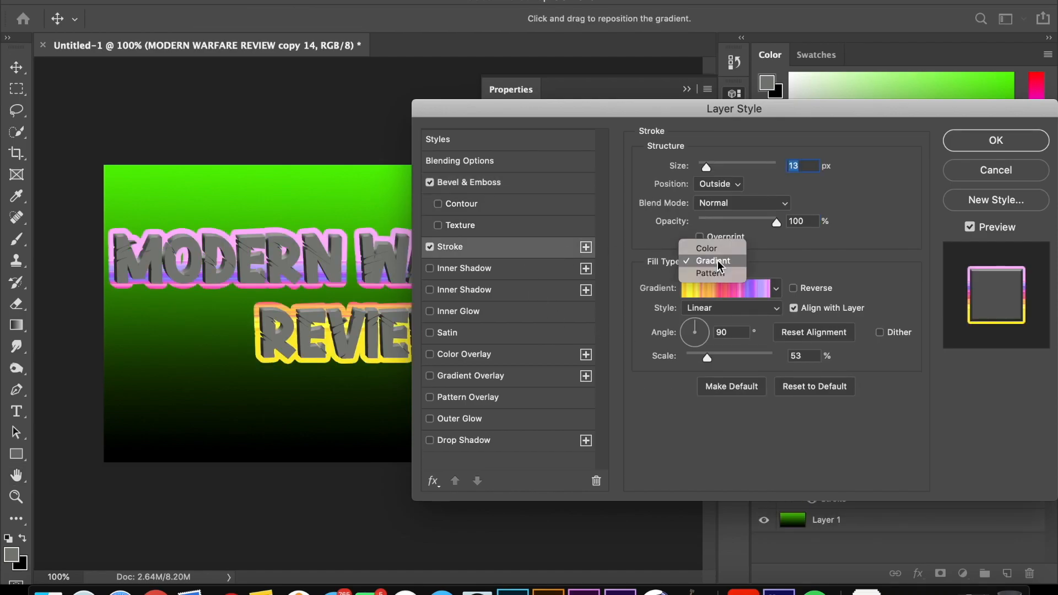
pyautogui.click(715, 245)
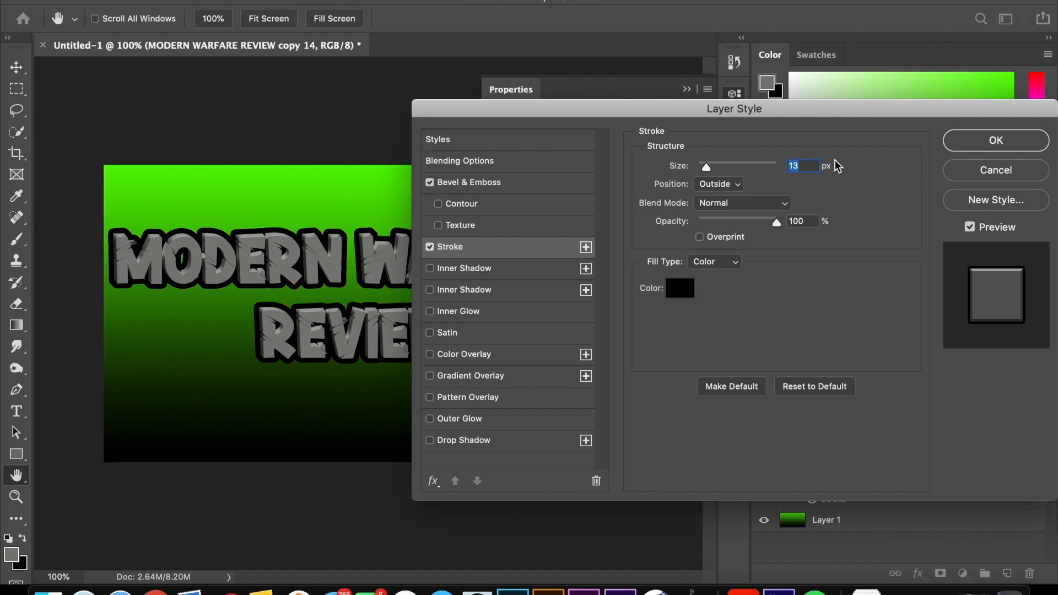
pyautogui.write('2')
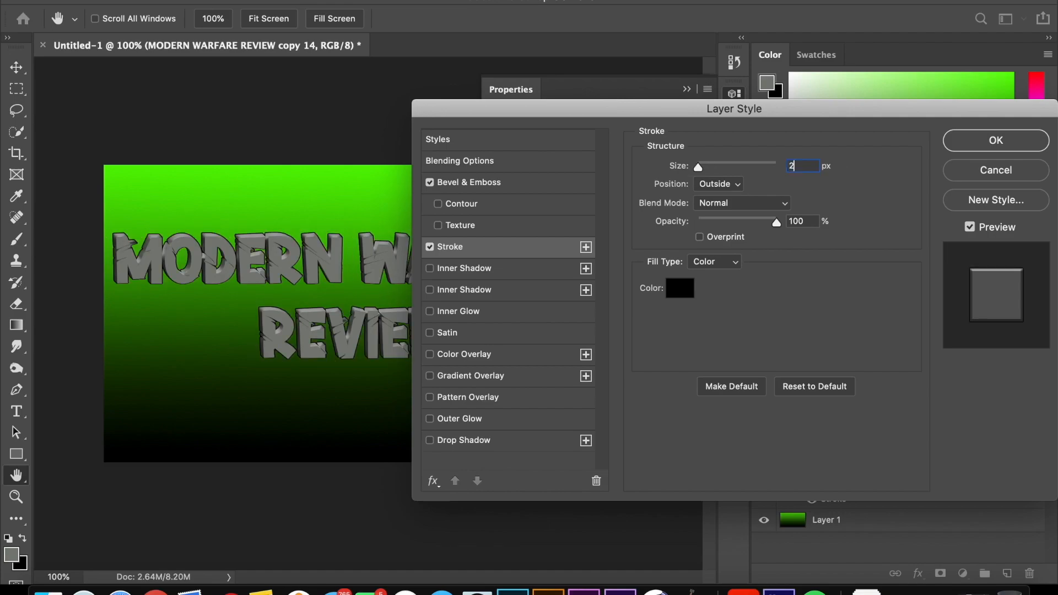
pyautogui.press('Up')
pyautogui.press('Up')
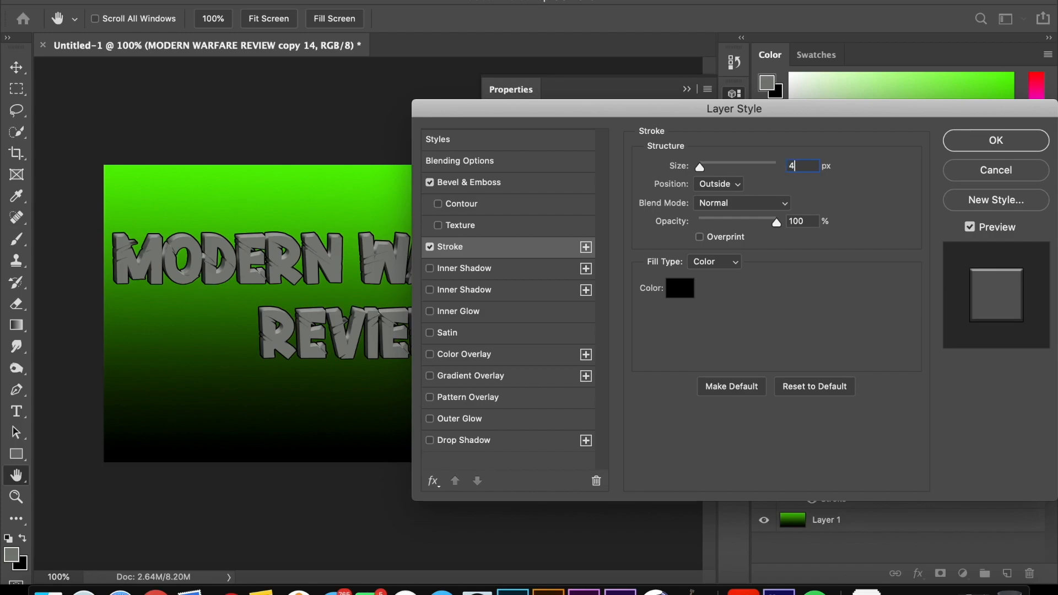
pyautogui.write('5')
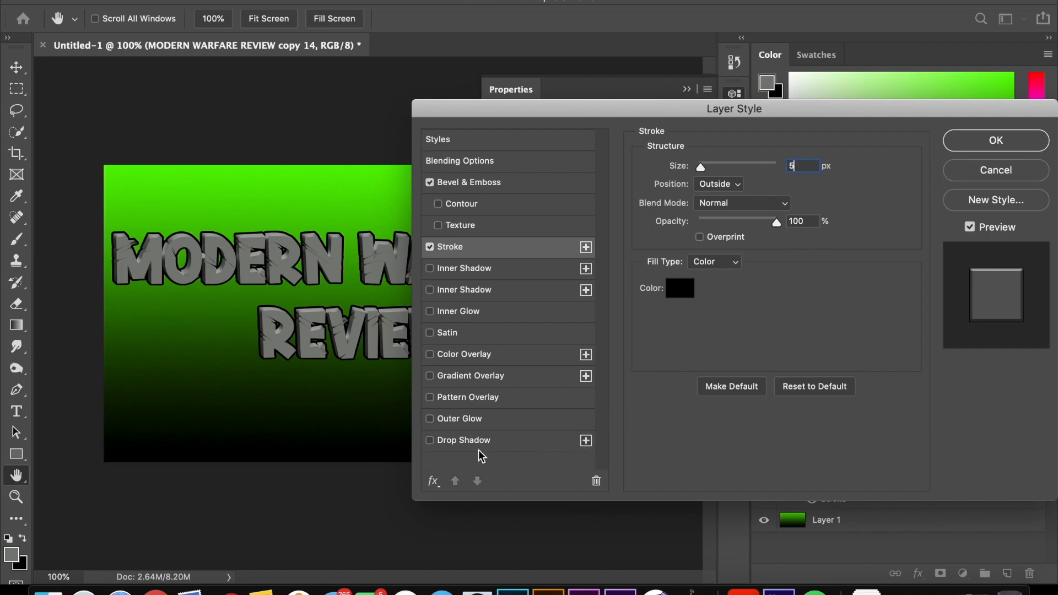
# Step: Add a drop shadow at 50% opacity to the copy 14 text layer and apply the layer style
pyautogui.click(430, 440)
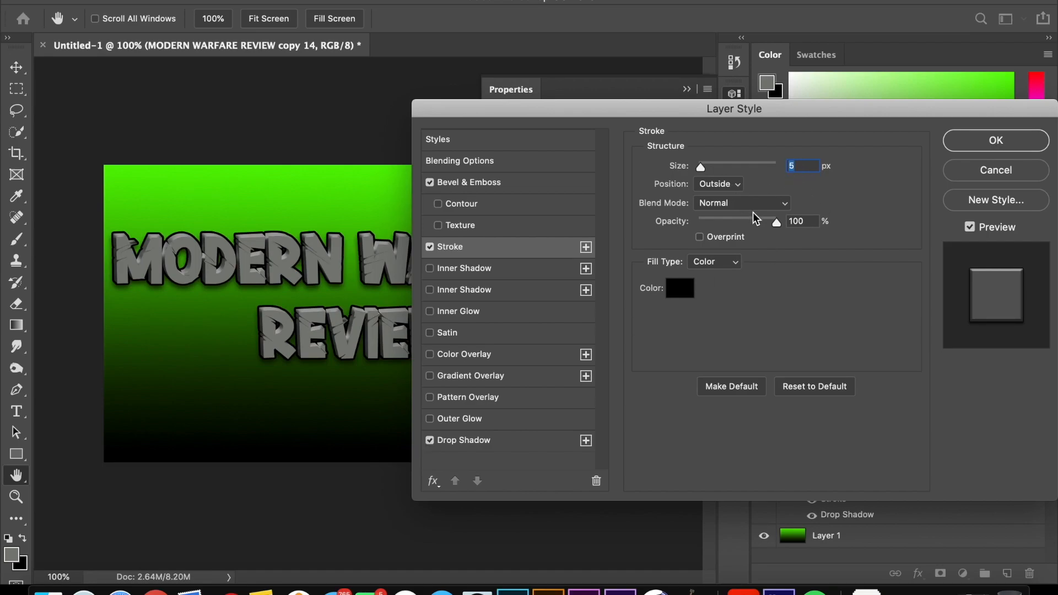
pyautogui.click(499, 440)
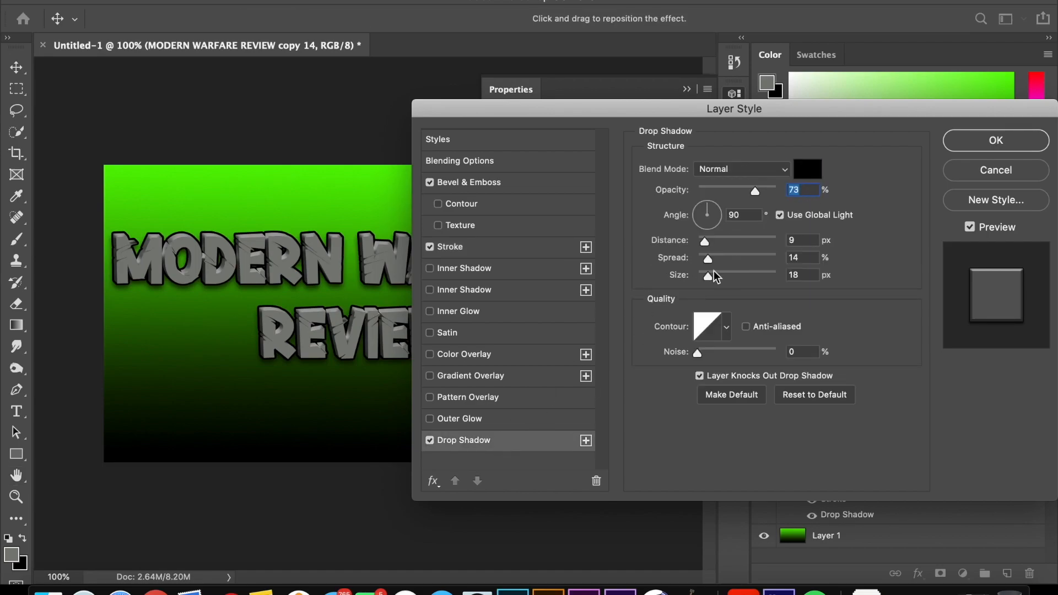
pyautogui.click(733, 190)
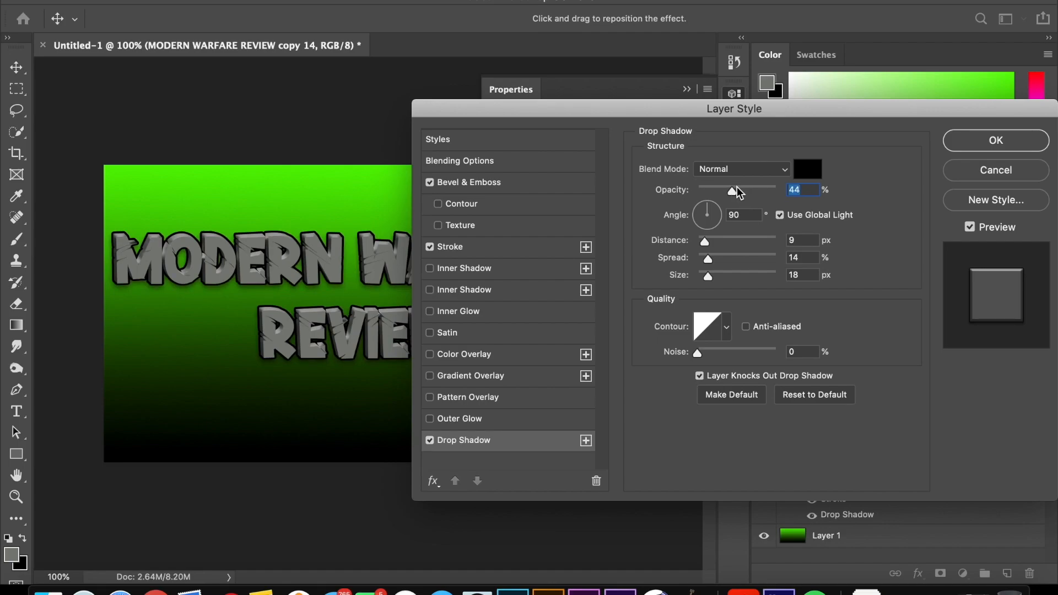
pyautogui.write('50')
pyautogui.click(972, 146)
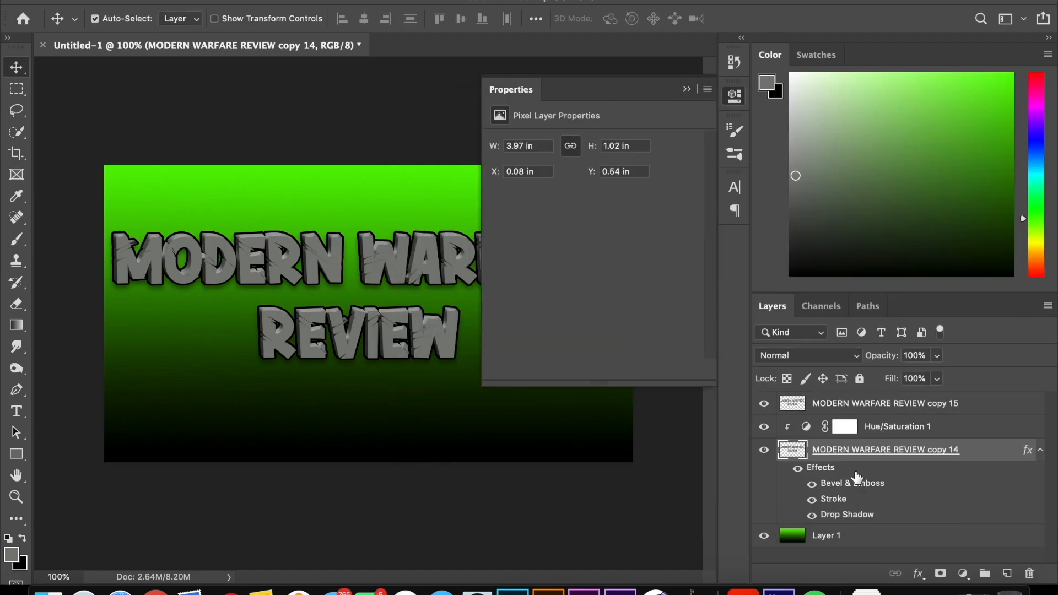
# Step: Give the copy 15 text layer a 2 px black outside stroke at 30% opacity, and collapse the layer properties
pyautogui.doubleClick(979, 408)
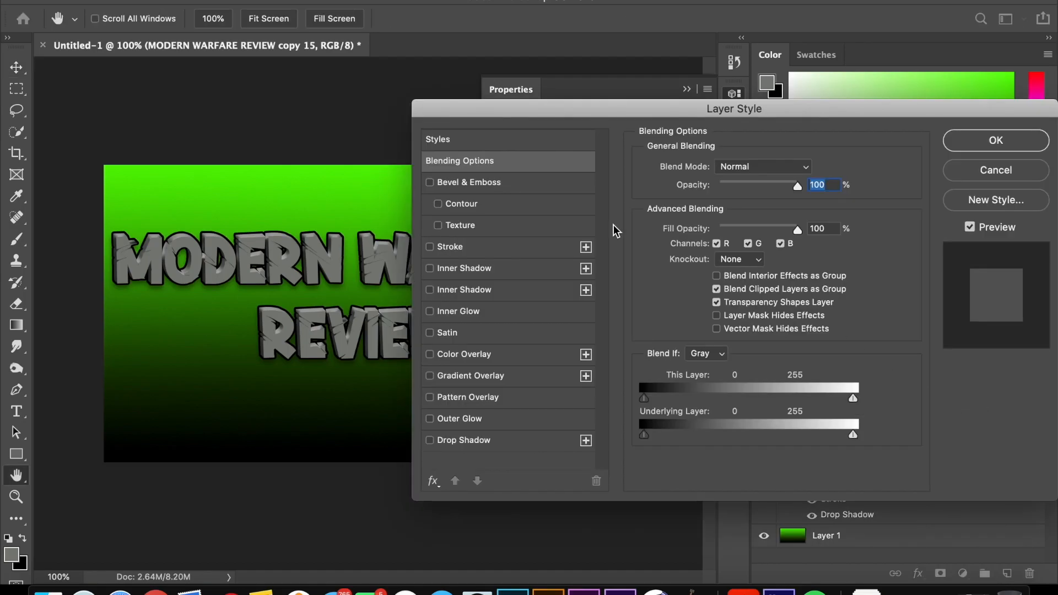
pyautogui.click(447, 249)
pyautogui.write('2')
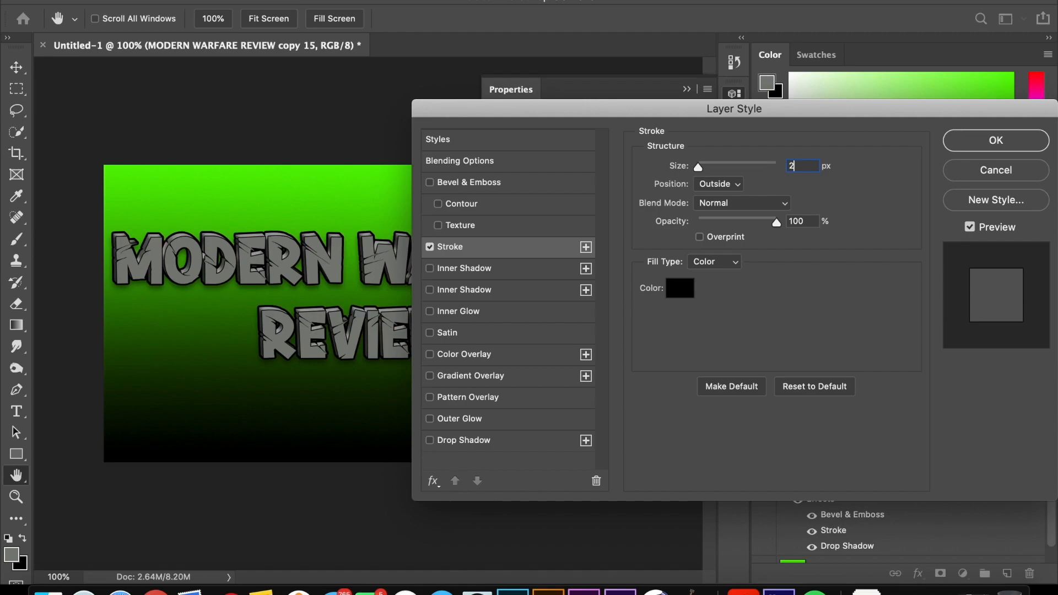
pyautogui.click(801, 222)
pyautogui.write('75')
pyautogui.press('BackSpace')
pyautogui.press('BackSpace')
pyautogui.write('50')
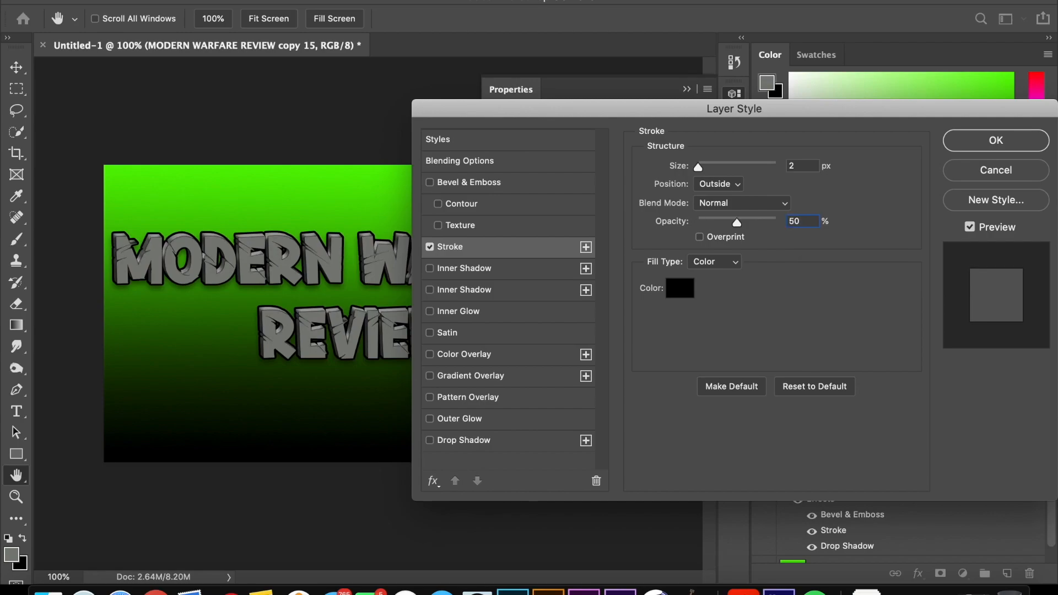
pyautogui.press('BackSpace')
pyautogui.press('BackSpace')
pyautogui.write('30')
pyautogui.click(998, 144)
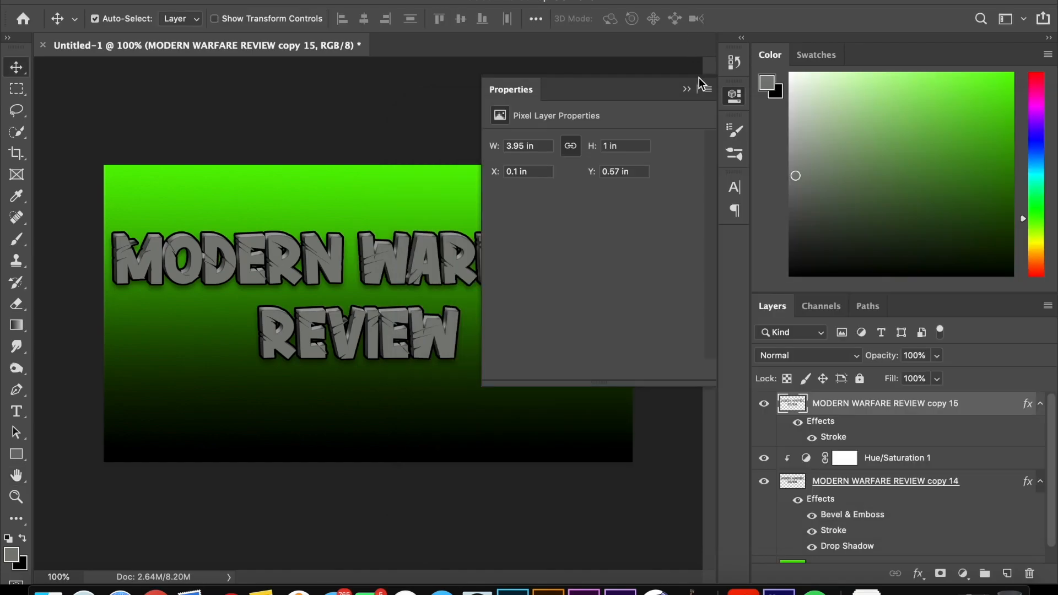
pyautogui.click(686, 89)
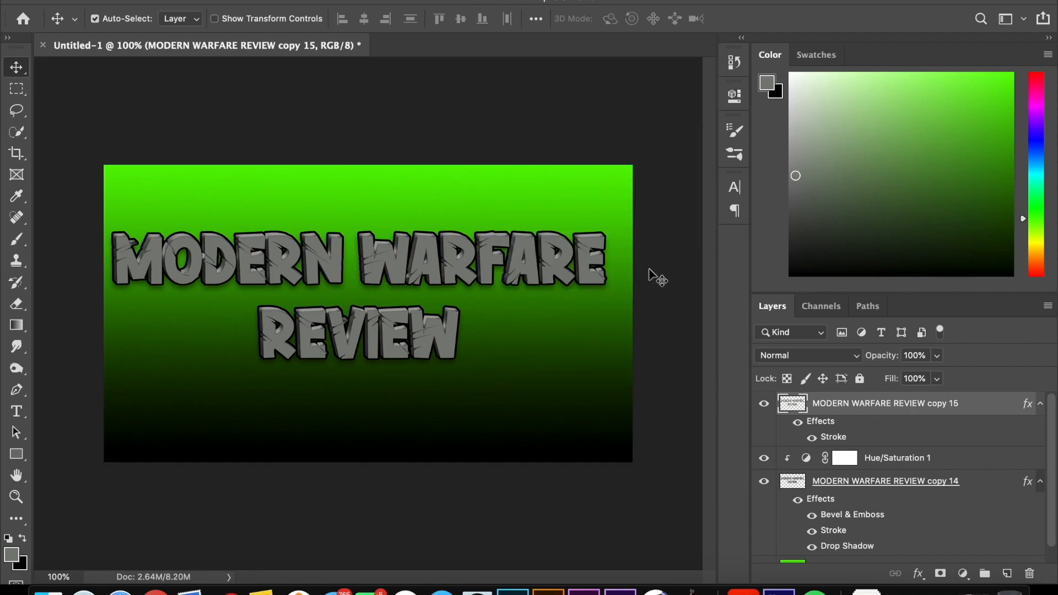
pyautogui.hotkey('ctrl', 't')
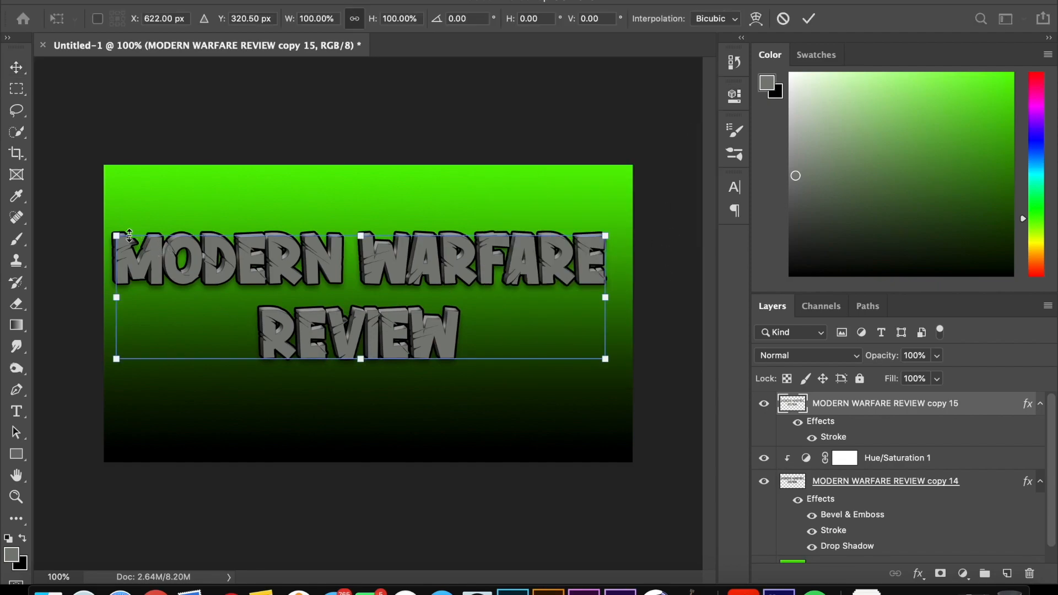
pyautogui.moveTo(115, 238); pyautogui.dragTo(162, 266)
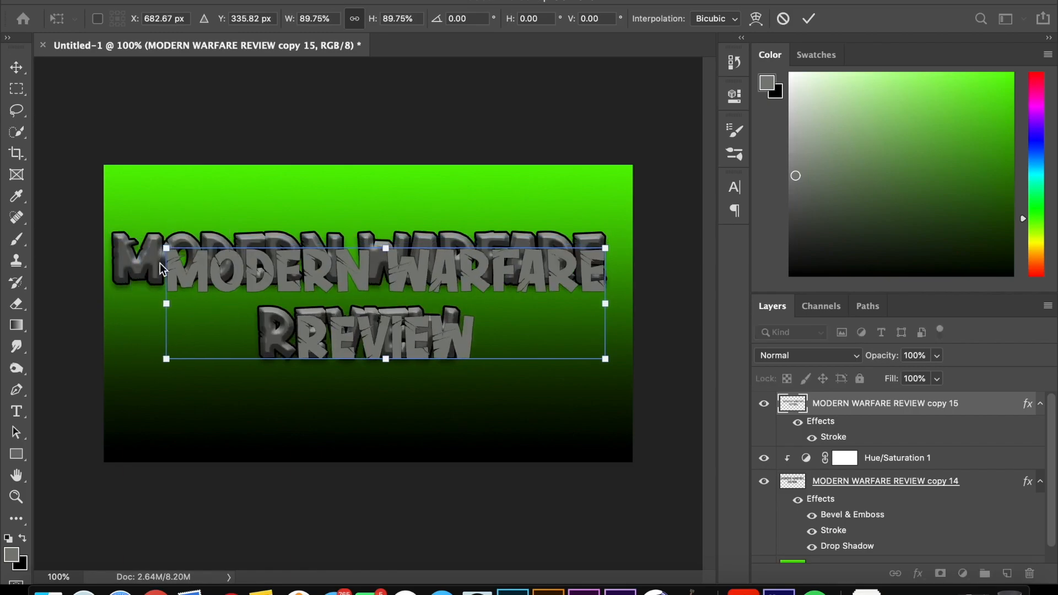
pyautogui.press('super+z')
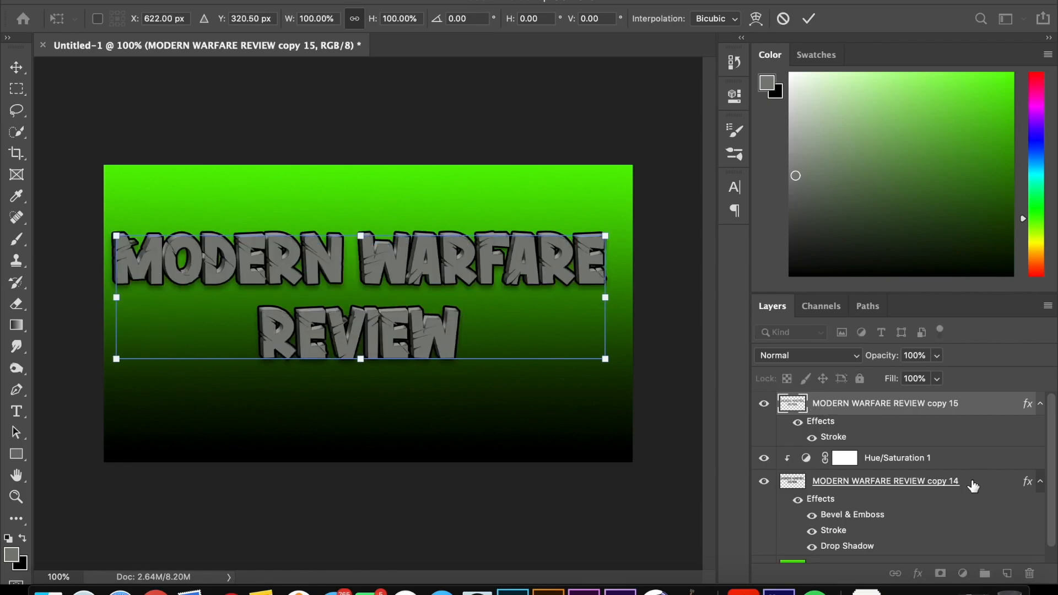
pyautogui.press('Escape')
# Step: Merge the copy 15 text layer, the Hue/Saturation adjustment and the copy 14 text layer into one layer
pyautogui.scroll(-1, 974, 485)
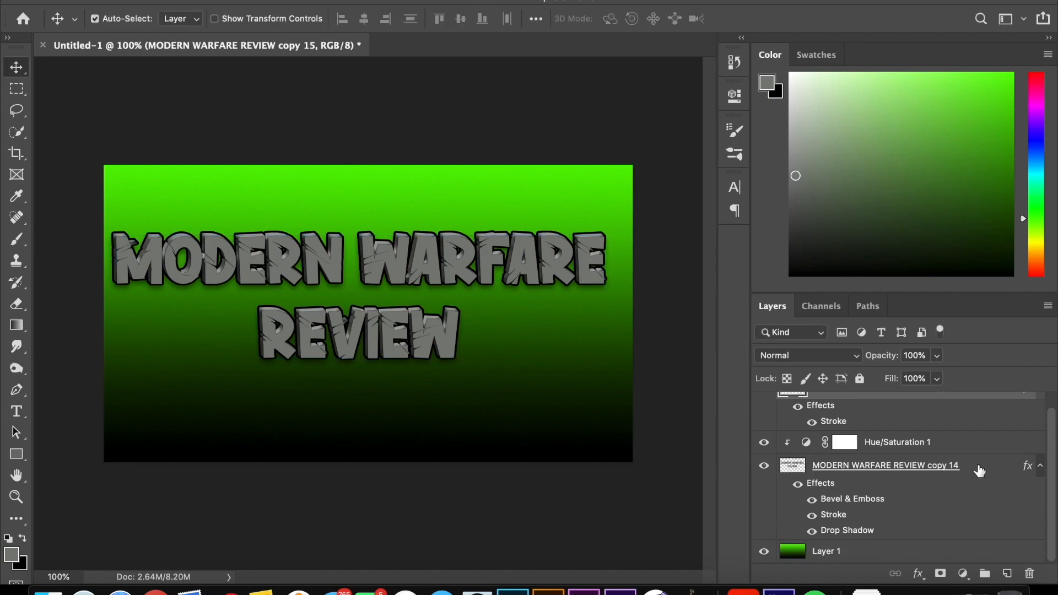
pyautogui.keyDown('shift'); pyautogui.click(979, 468); pyautogui.keyUp('shift')
pyautogui.rightClick(977, 465)
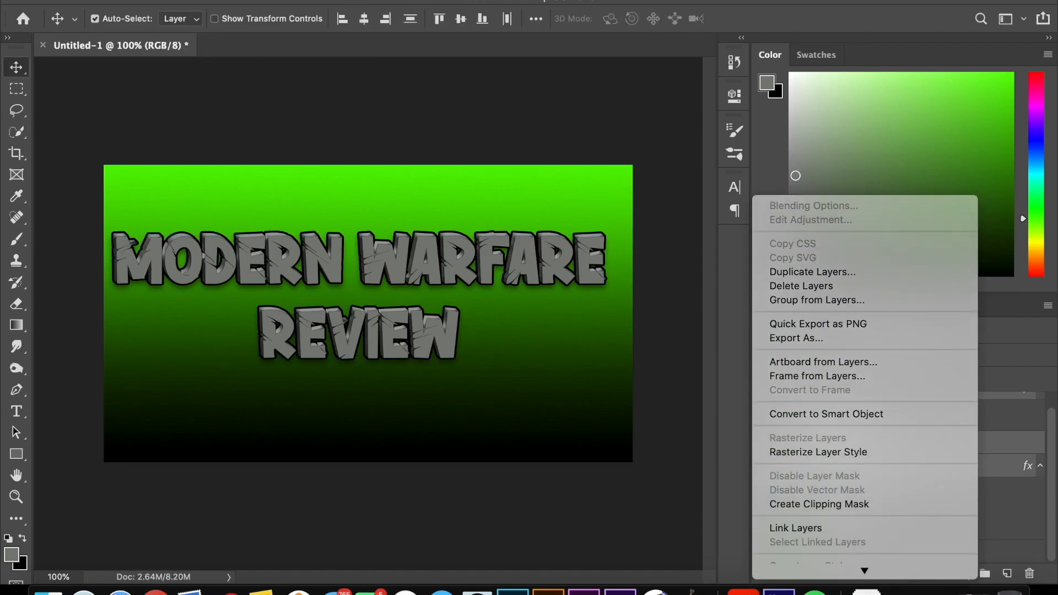
pyautogui.scroll(-5, 864, 571)
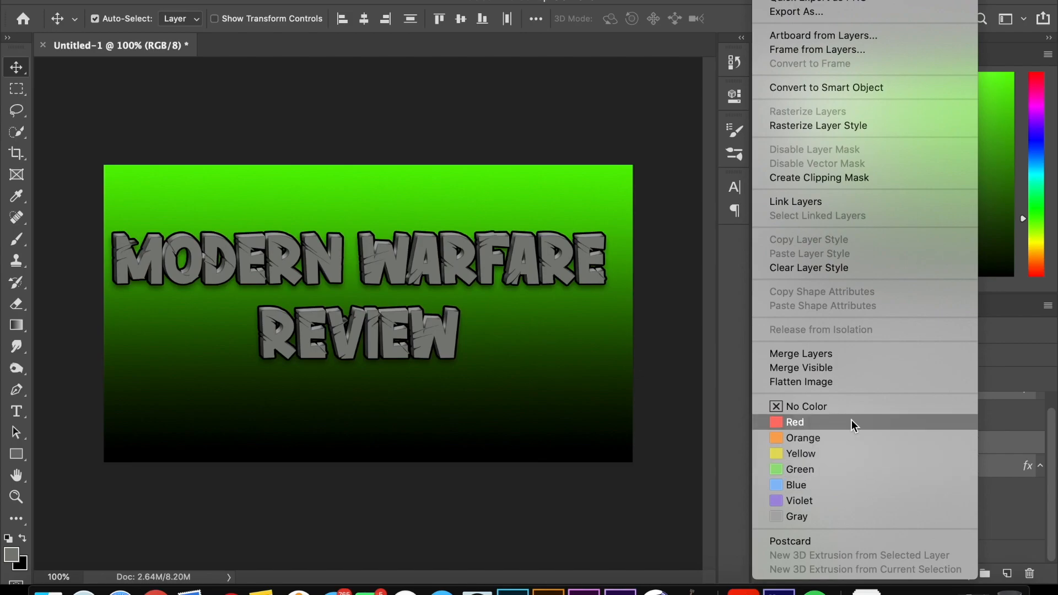
pyautogui.click(848, 359)
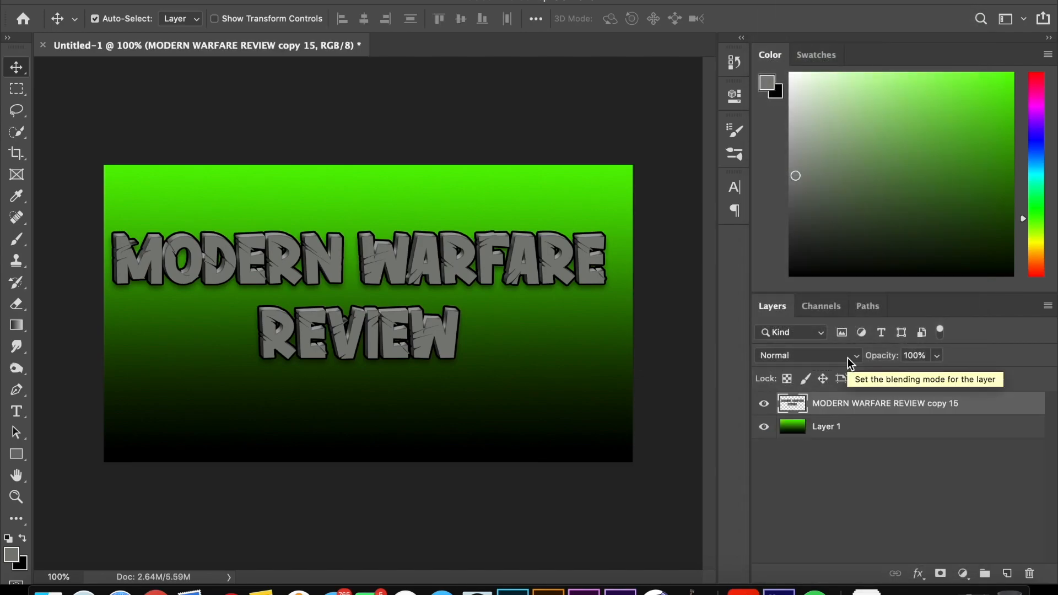
# Step: Scale the merged MODERN WARFARE REVIEW text to about 70% and move it into the upper-left corner of the canvas
pyautogui.press('super+t')
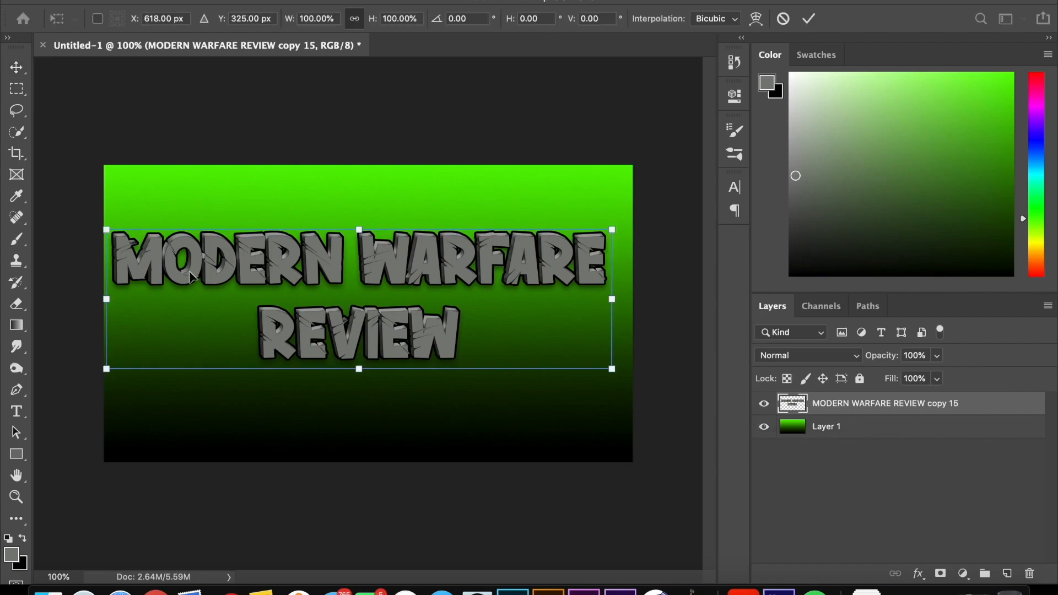
pyautogui.moveTo(119, 236); pyautogui.dragTo(257, 297)
pyautogui.moveTo(501, 308); pyautogui.dragTo(349, 200)
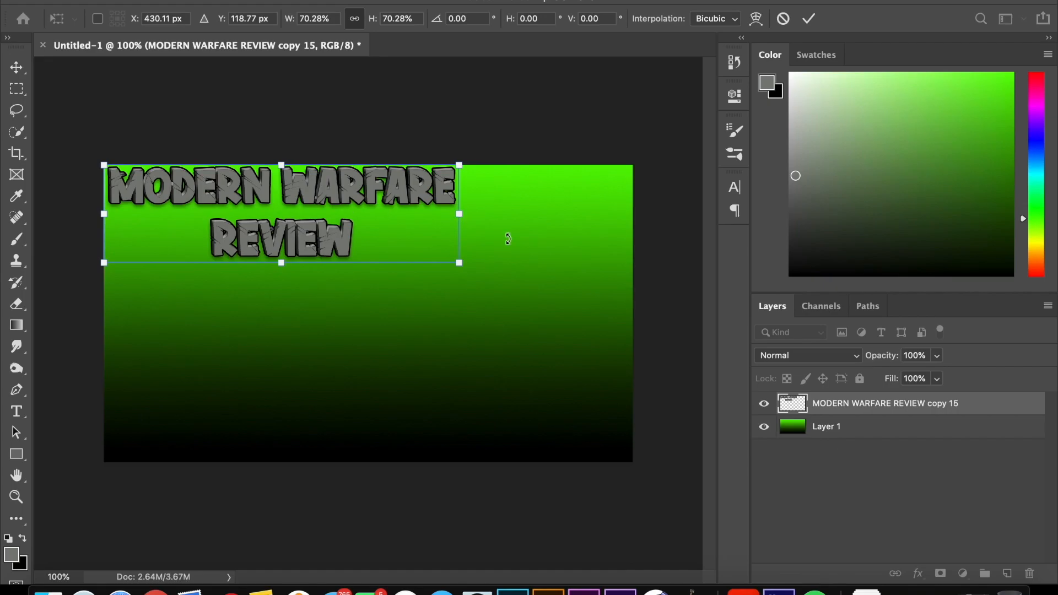
pyautogui.press('Return')
# Step: Place call_of_duty_modern_warfare_captain_price_render_by_outlawninja_ddgyuho.png as an embedded image and position the soldier at the canvas's right edge
pyautogui.click(146, 1)
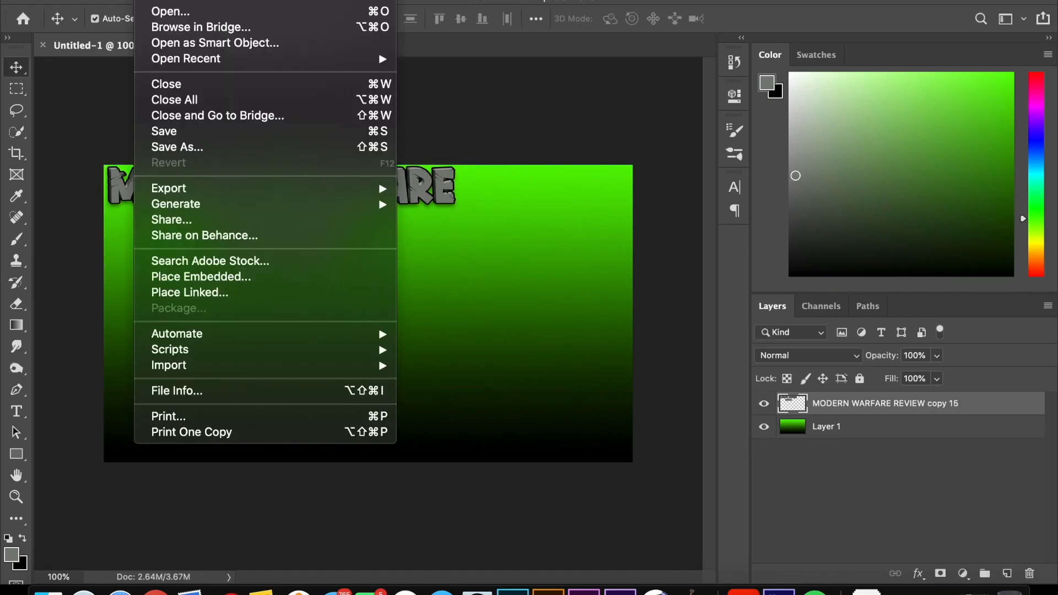
pyautogui.click(190, 278)
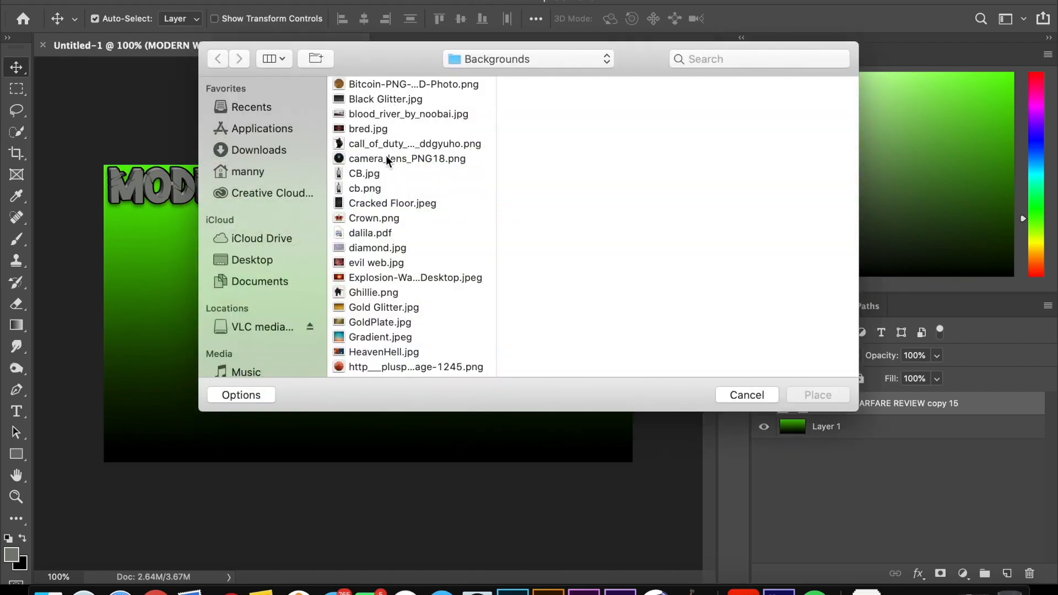
pyautogui.click(385, 143)
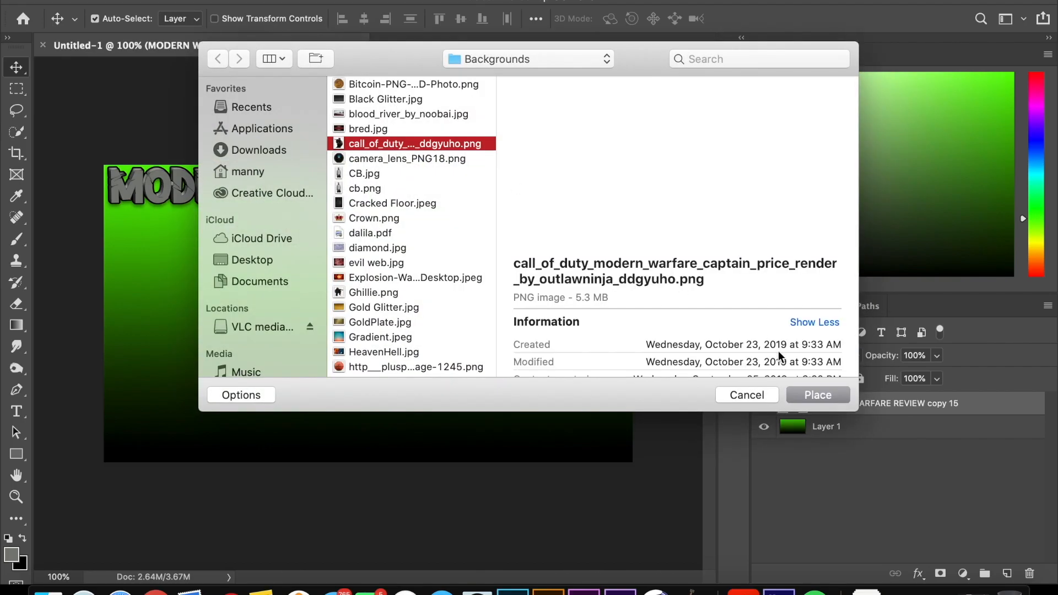
pyautogui.click(810, 394)
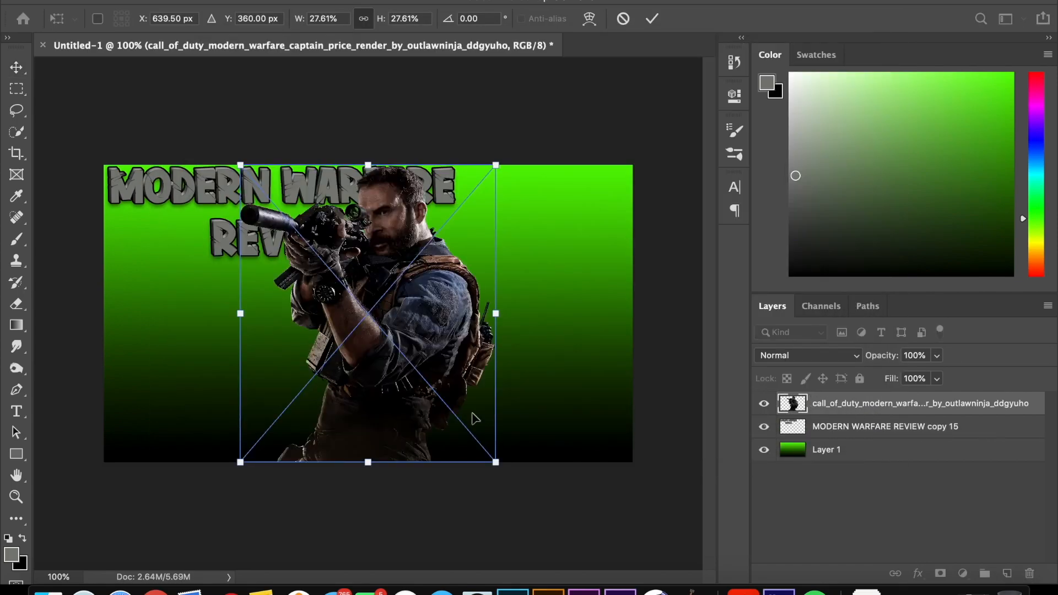
pyautogui.moveTo(409, 327); pyautogui.dragTo(543, 319)
pyautogui.press('Return')
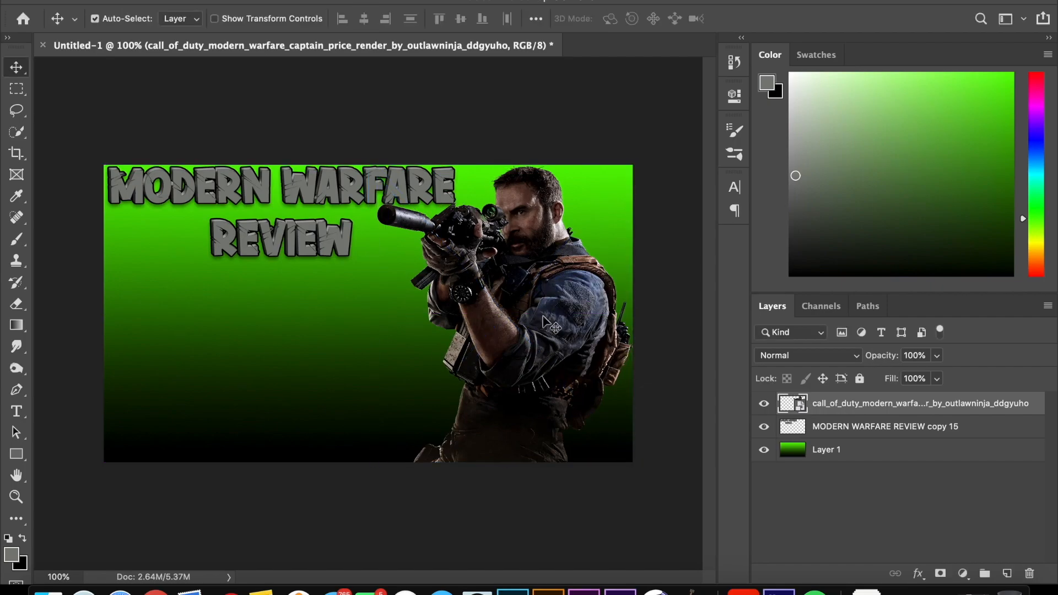
# Step: Rasterize the placed soldier layer and rename it CPT Price
pyautogui.rightClick(869, 407)
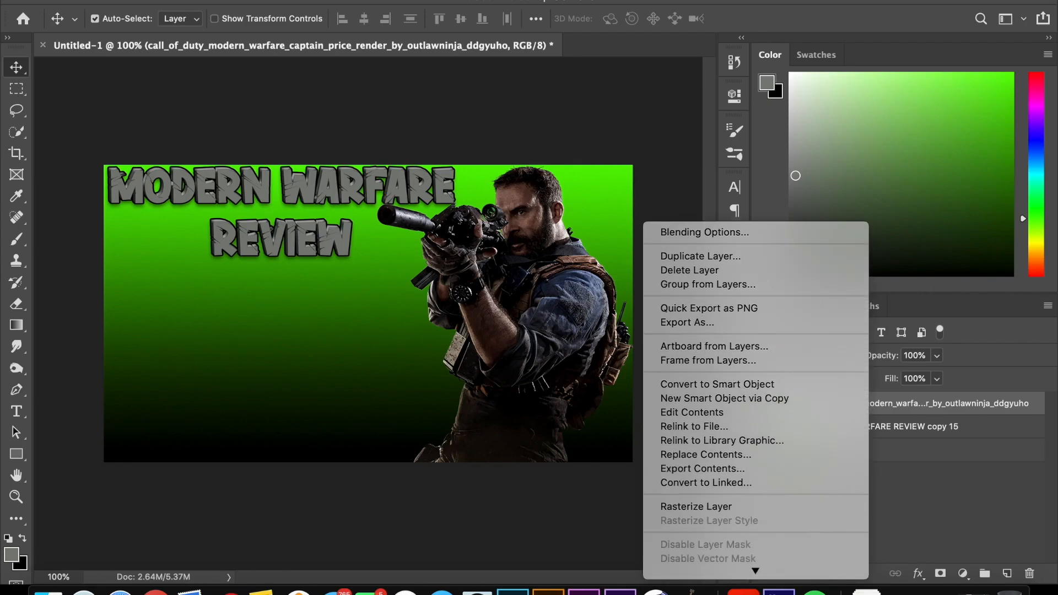
pyautogui.click(711, 394)
pyautogui.doubleClick(914, 404)
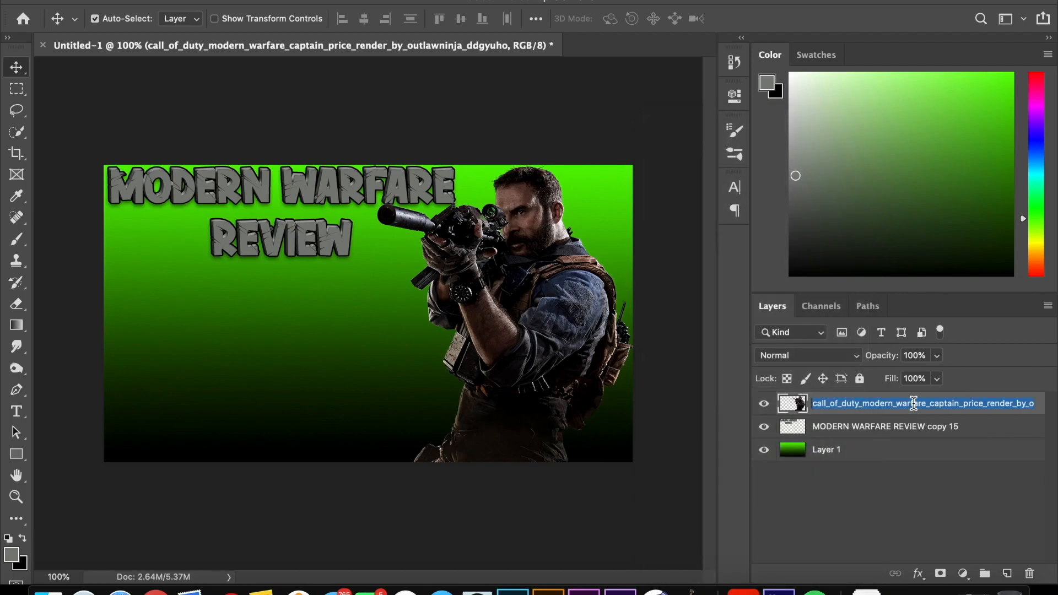
pyautogui.write('G')
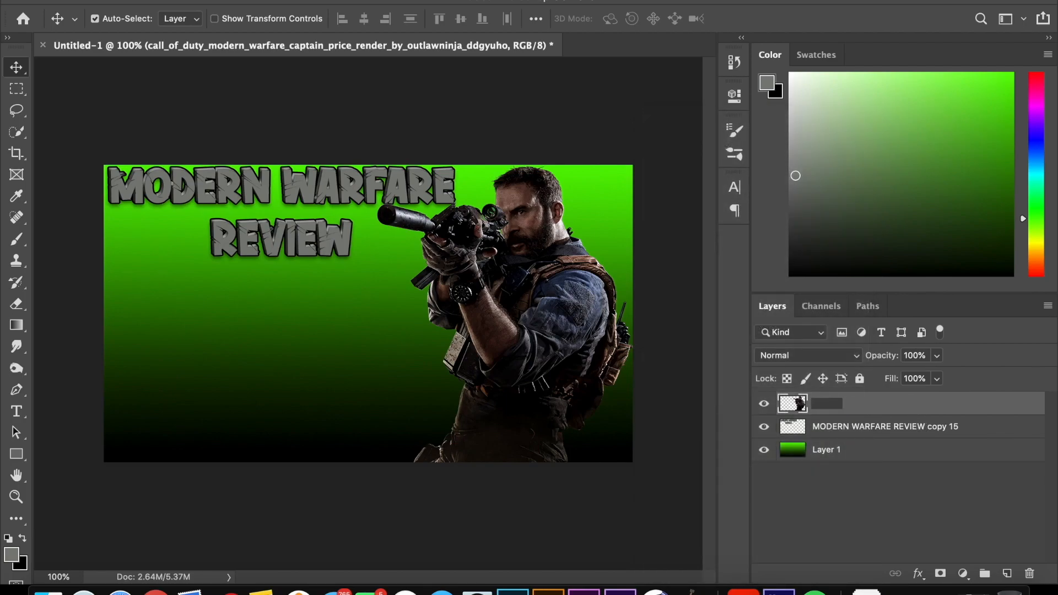
pyautogui.write('PT Price')
pyautogui.press('Return')
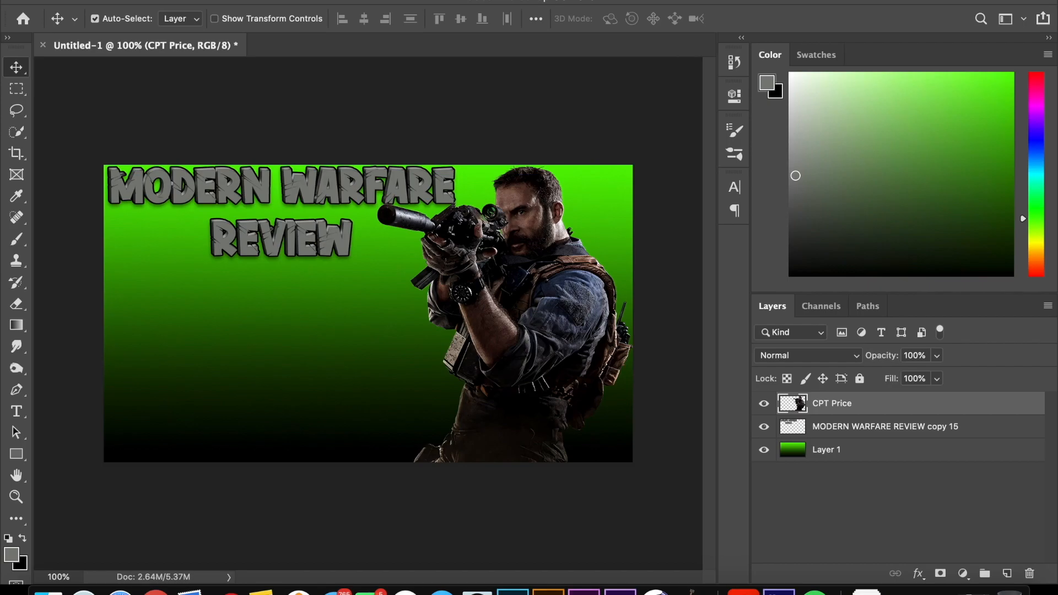
# Step: Add a 2 px outside stroke to the CPT Price layer, coloured white ffffff at 100% opacity
pyautogui.doubleClick(867, 403)
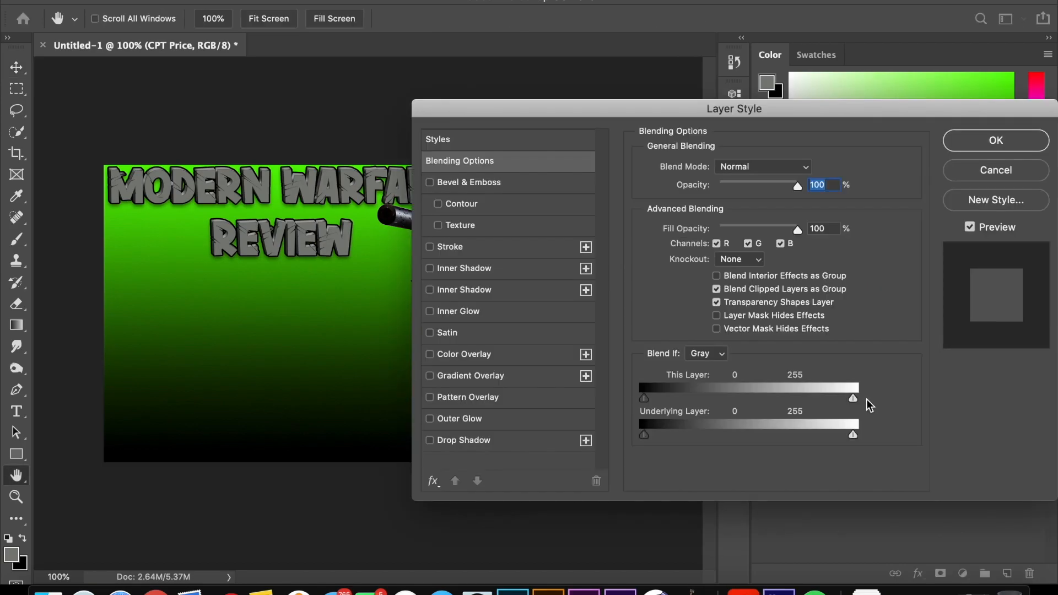
pyautogui.moveTo(716, 110); pyautogui.dragTo(890, 111)
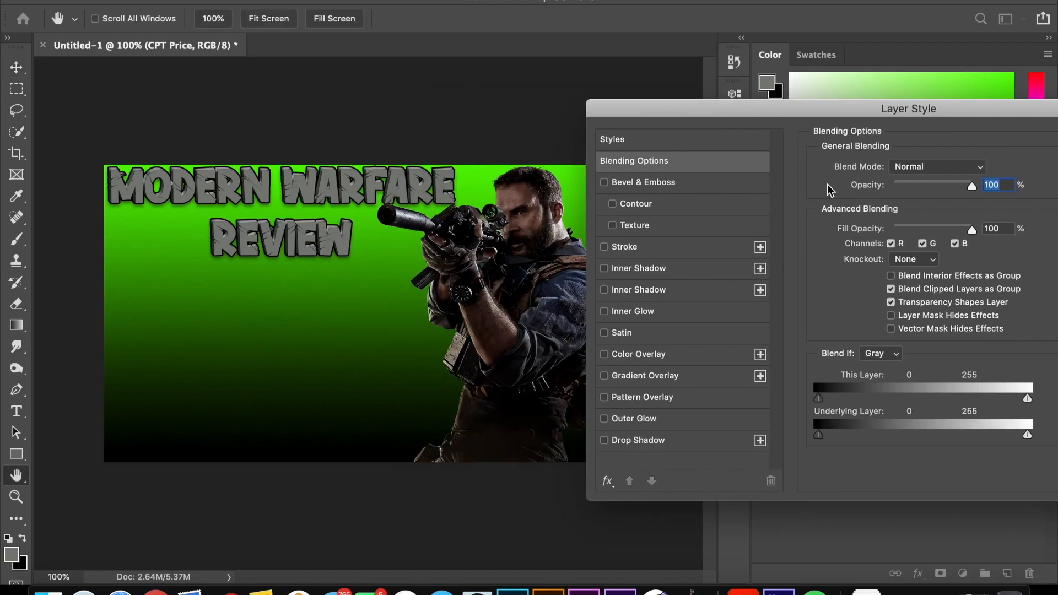
pyautogui.click(646, 246)
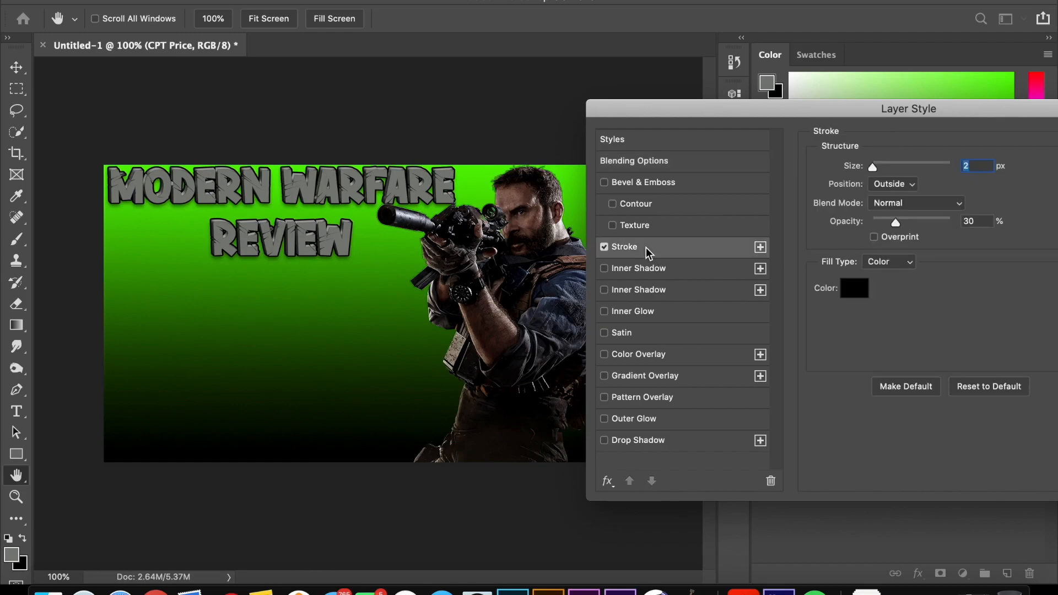
pyautogui.click(852, 295)
pyautogui.moveTo(528, 246); pyautogui.dragTo(524, 203)
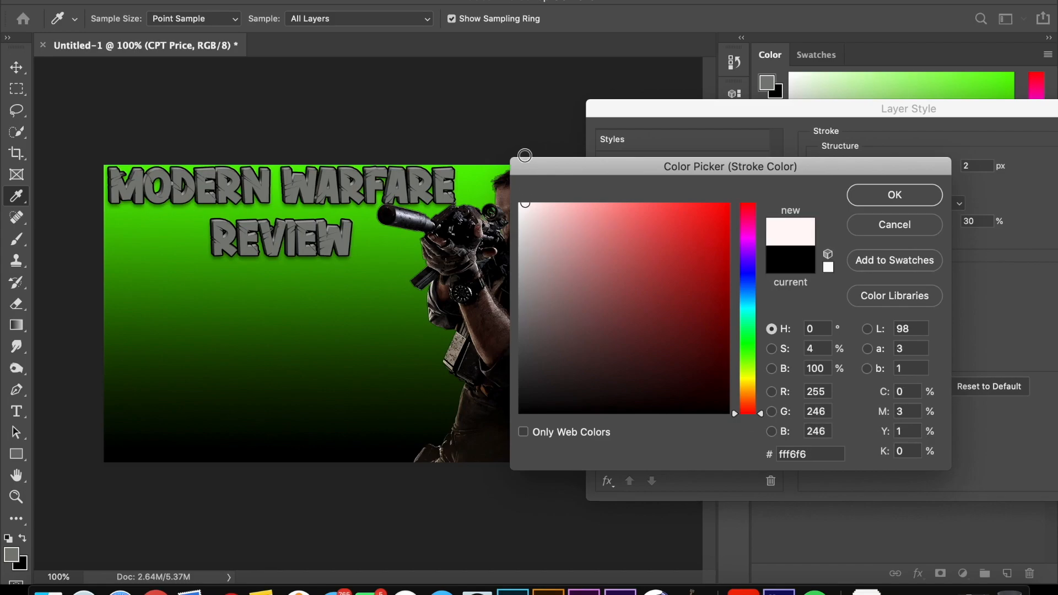
pyautogui.click(520, 204)
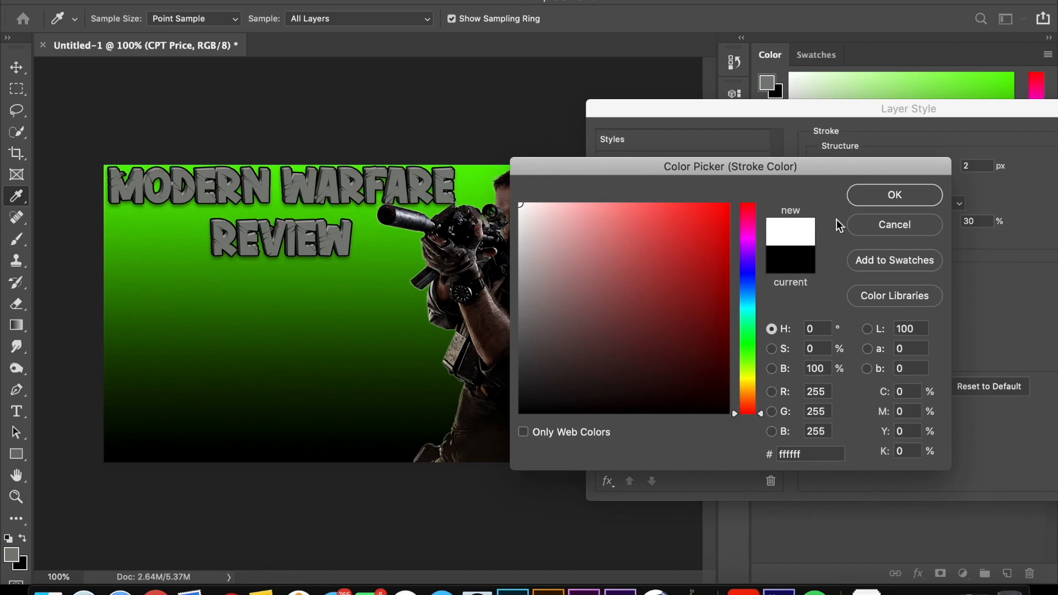
pyautogui.click(883, 201)
pyautogui.moveTo(940, 221); pyautogui.dragTo(979, 217)
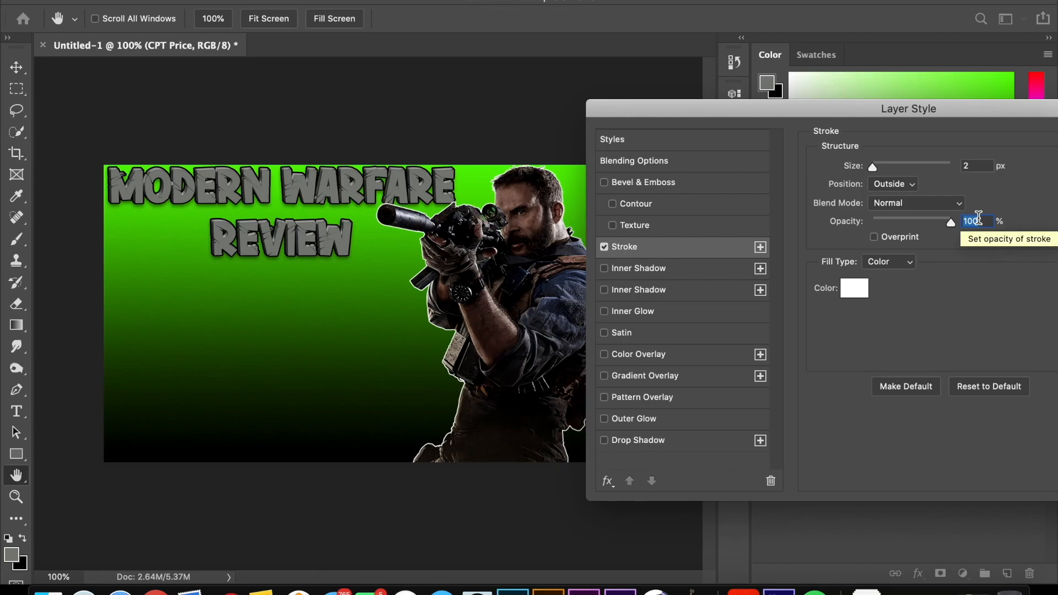
# Step: Change the soldier stroke's fill type to Gradient and set its size to 6 px
pyautogui.click(895, 263)
pyautogui.click(896, 273)
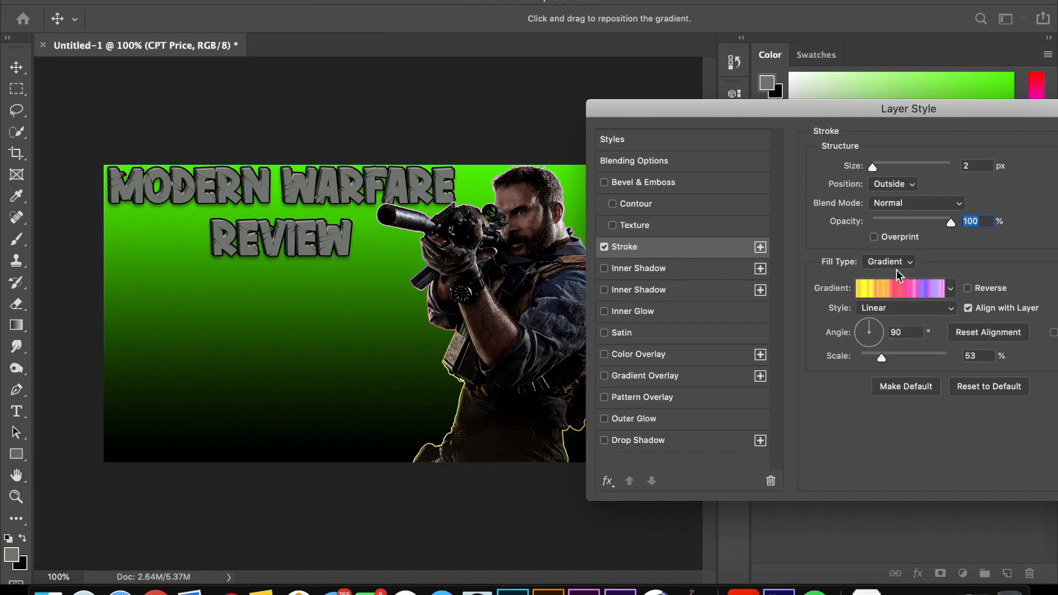
pyautogui.click(974, 167)
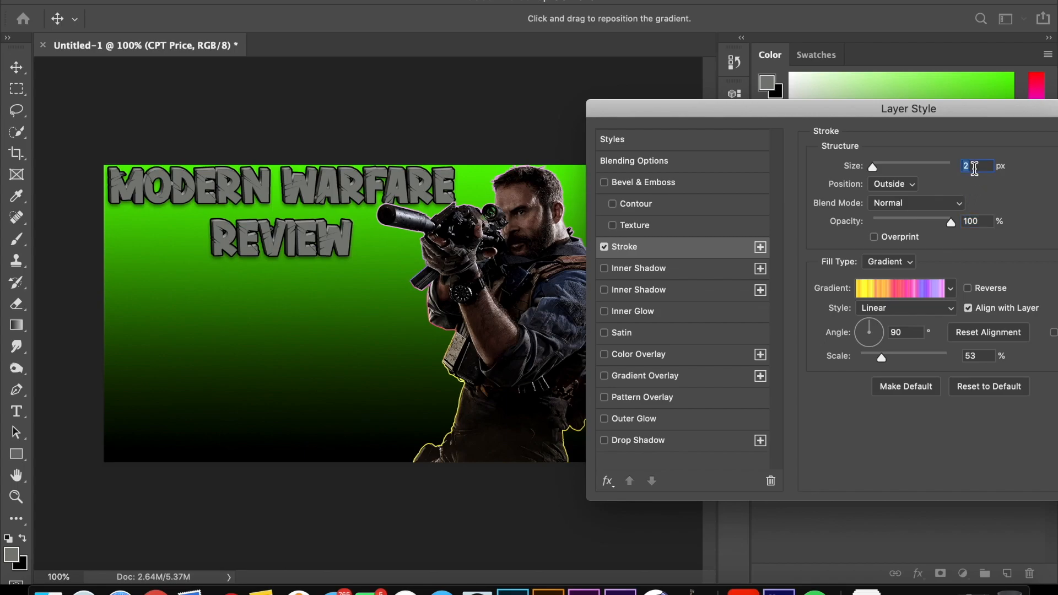
pyautogui.write('4')
pyautogui.press('BackSpace')
pyautogui.write('5')
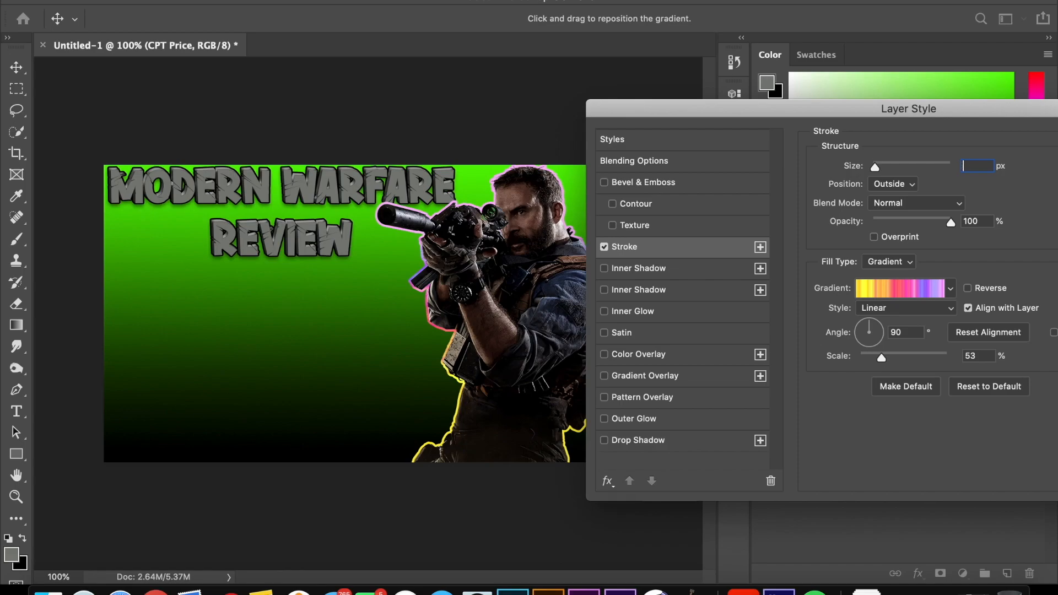
pyautogui.press('BackSpace')
pyautogui.write('6')
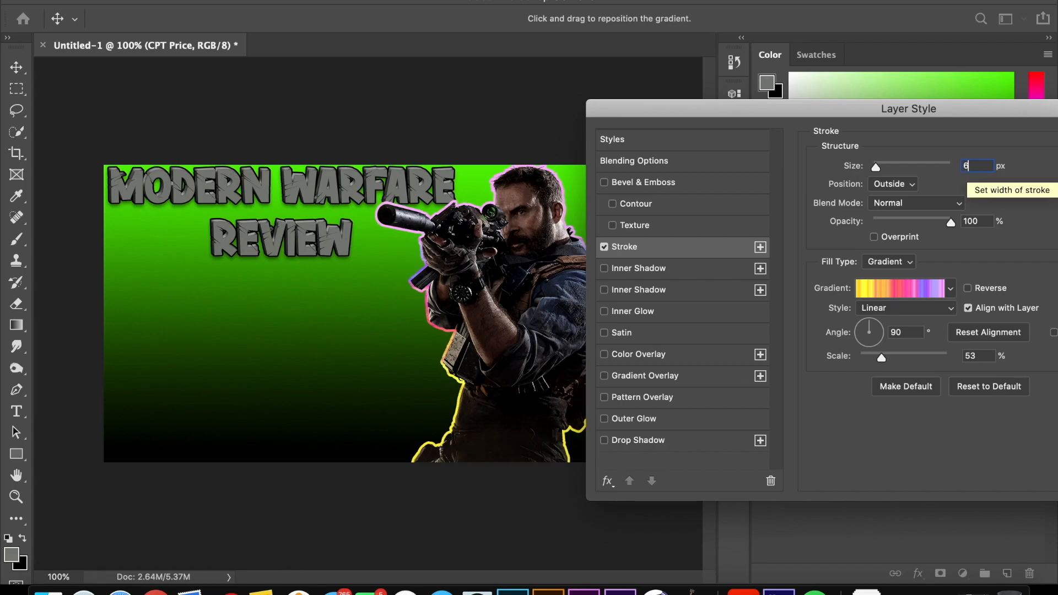
# Step: Try the Solid gradient type for the soldier's stroke, and switch it back to Noise
pyautogui.click(910, 289)
pyautogui.click(786, 235)
pyautogui.click(782, 220)
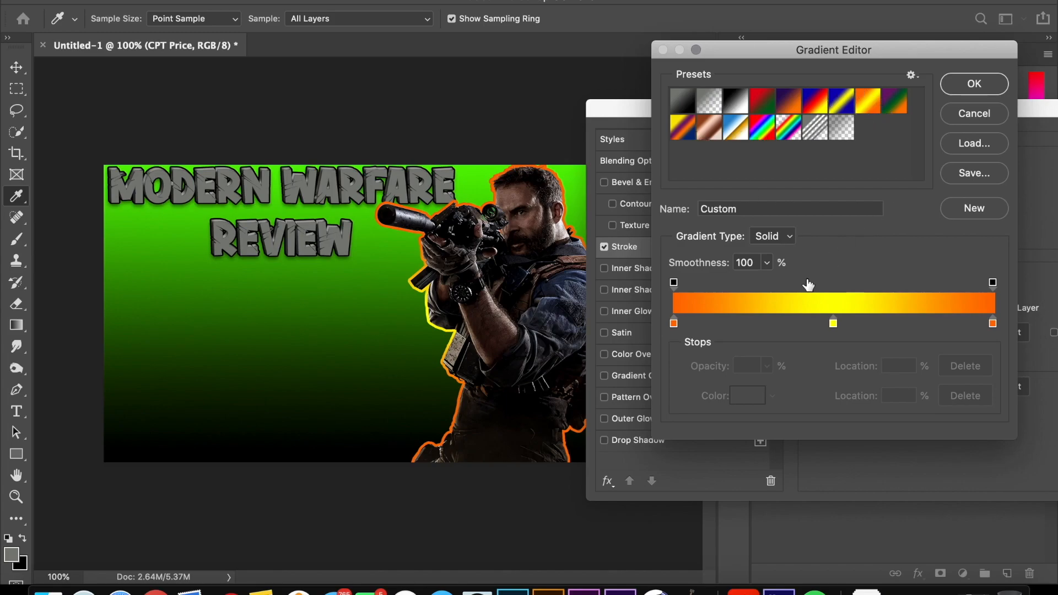
pyautogui.click(789, 238)
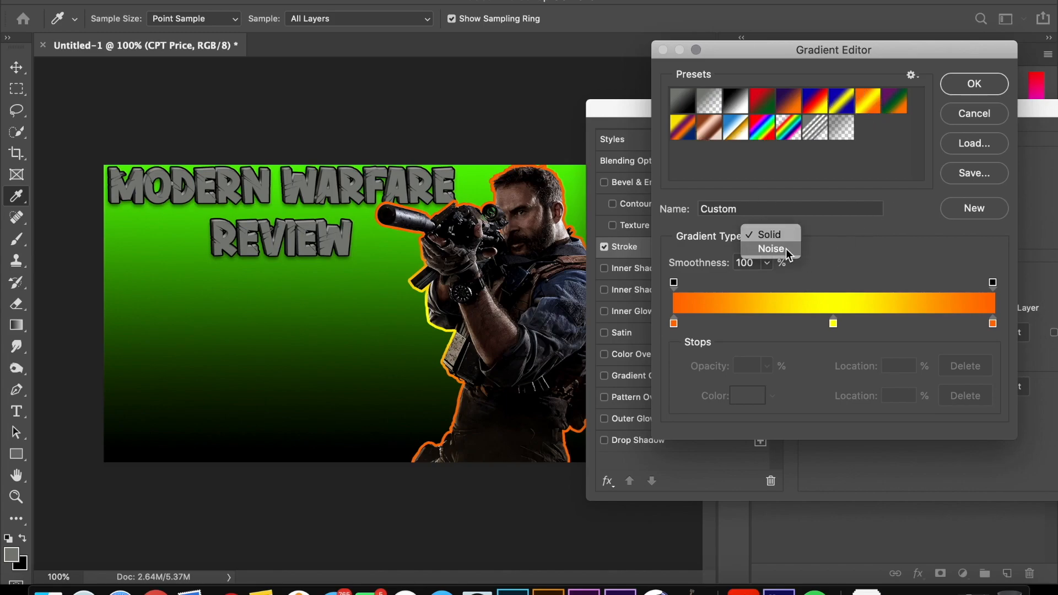
pyautogui.click(786, 251)
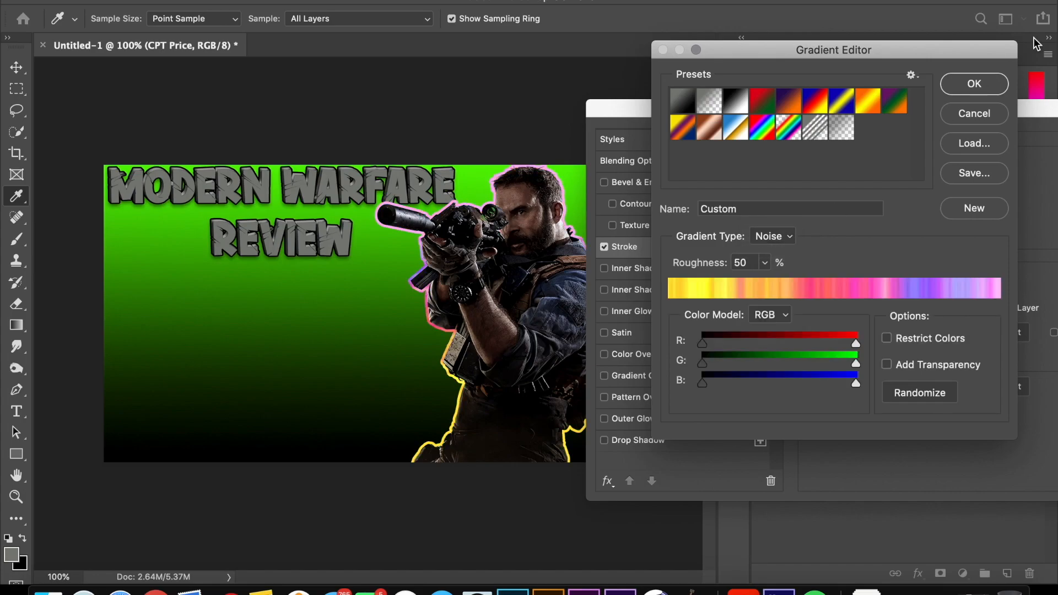
pyautogui.click(974, 84)
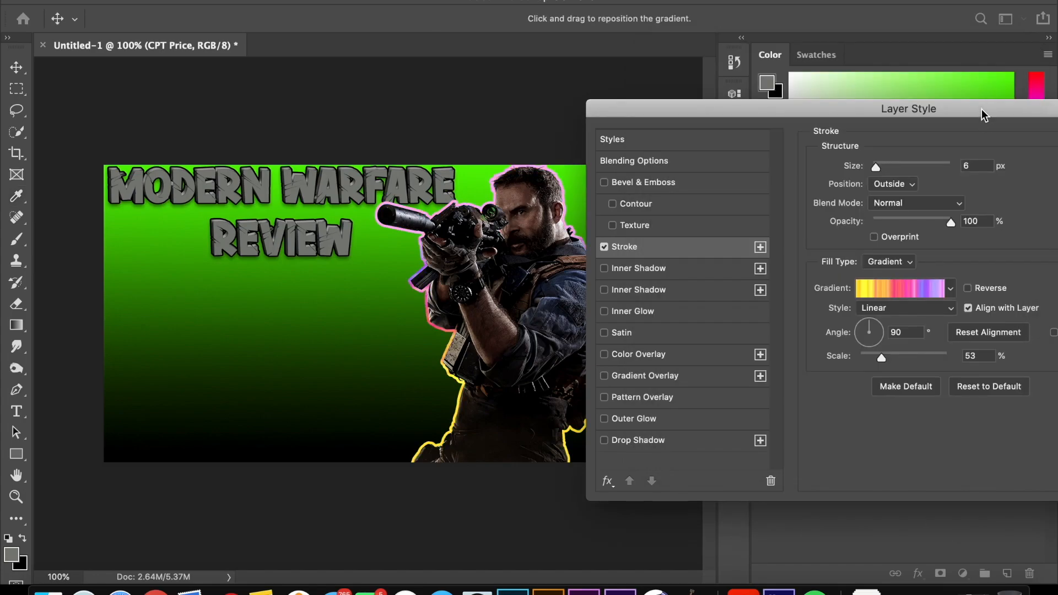
# Step: Apply the gradient stroke style to the CPT Price layer
pyautogui.moveTo(981, 109); pyautogui.dragTo(738, 157)
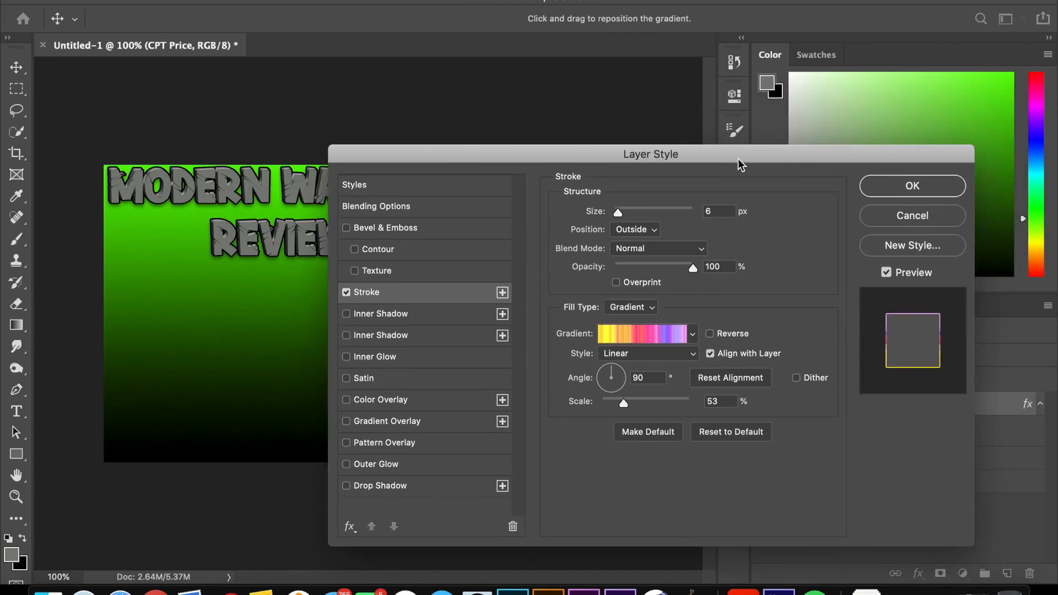
pyautogui.click(910, 186)
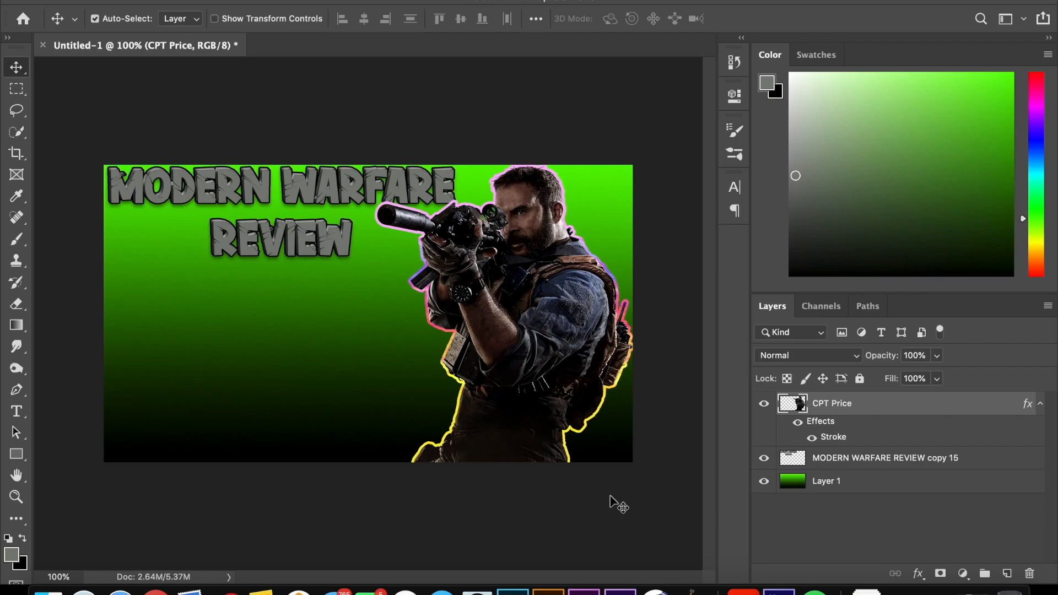
# Step: Enable the gradient stroke on the Layer 1 background and set its position to Inside
pyautogui.click(826, 137)
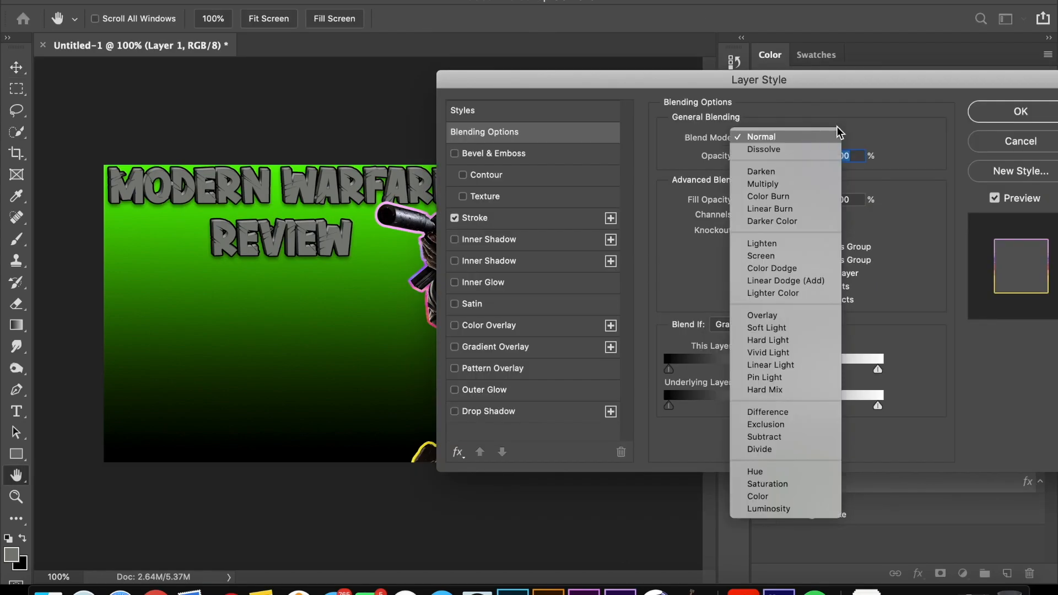
pyautogui.click(832, 138)
pyautogui.click(548, 220)
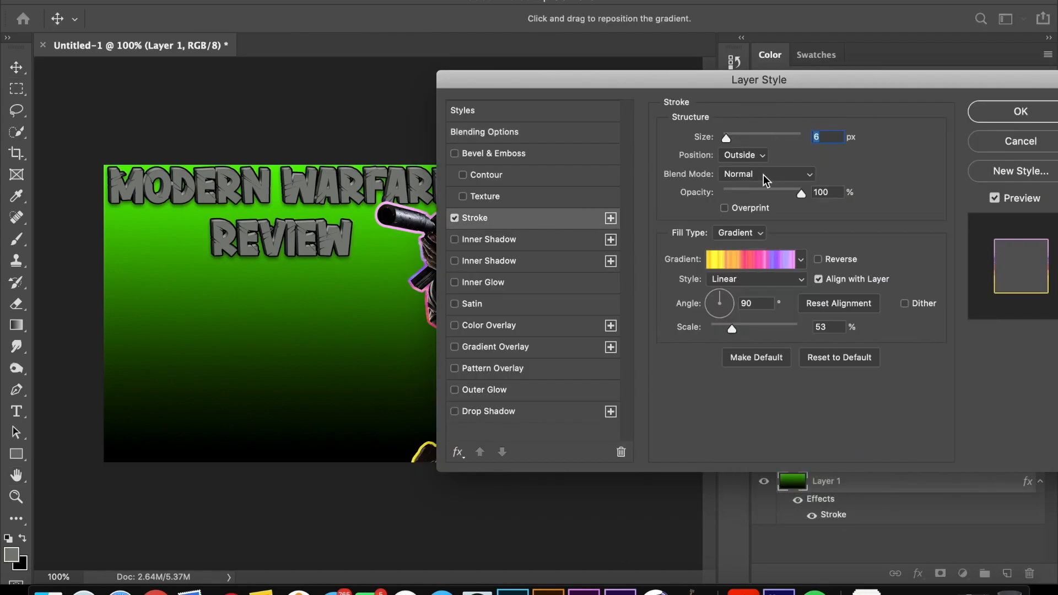
pyautogui.click(759, 157)
pyautogui.click(755, 165)
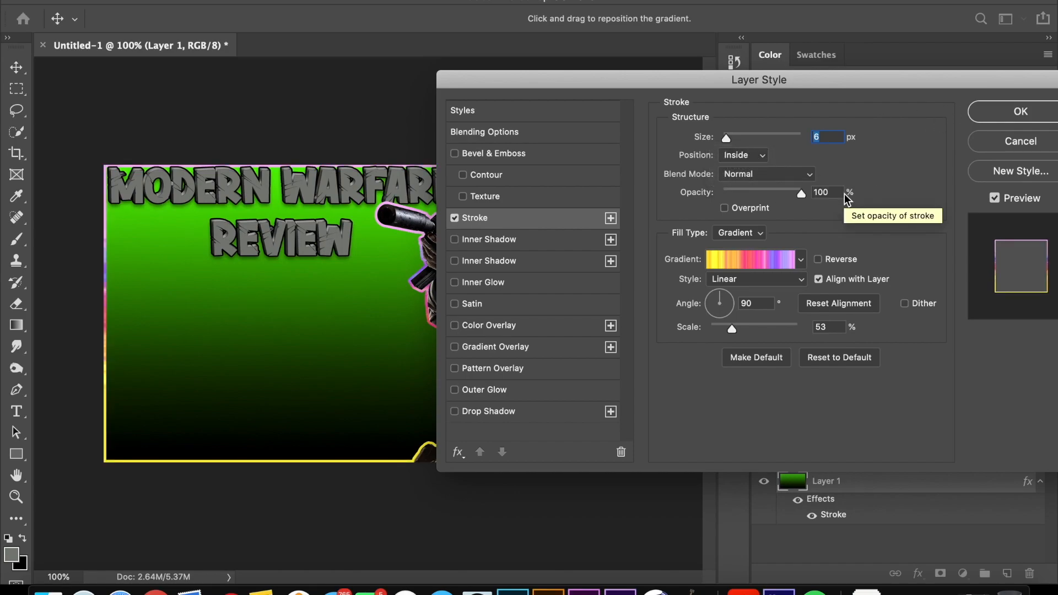
# Step: Set the background stroke's size to 9 px and apply the layer style to Layer 1
pyautogui.moveTo(832, 84); pyautogui.dragTo(1040, 37)
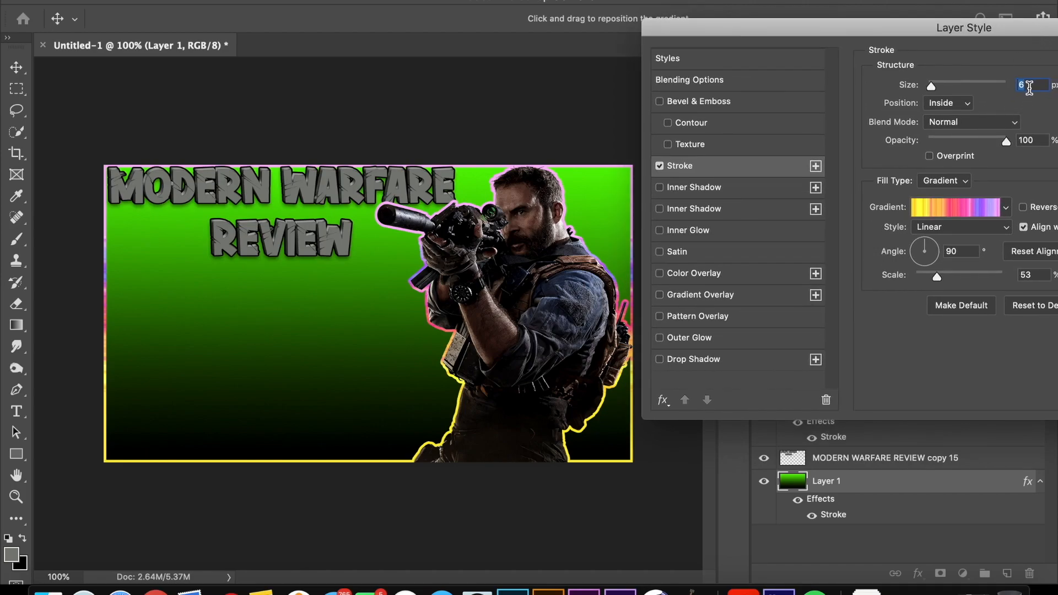
pyautogui.write('15')
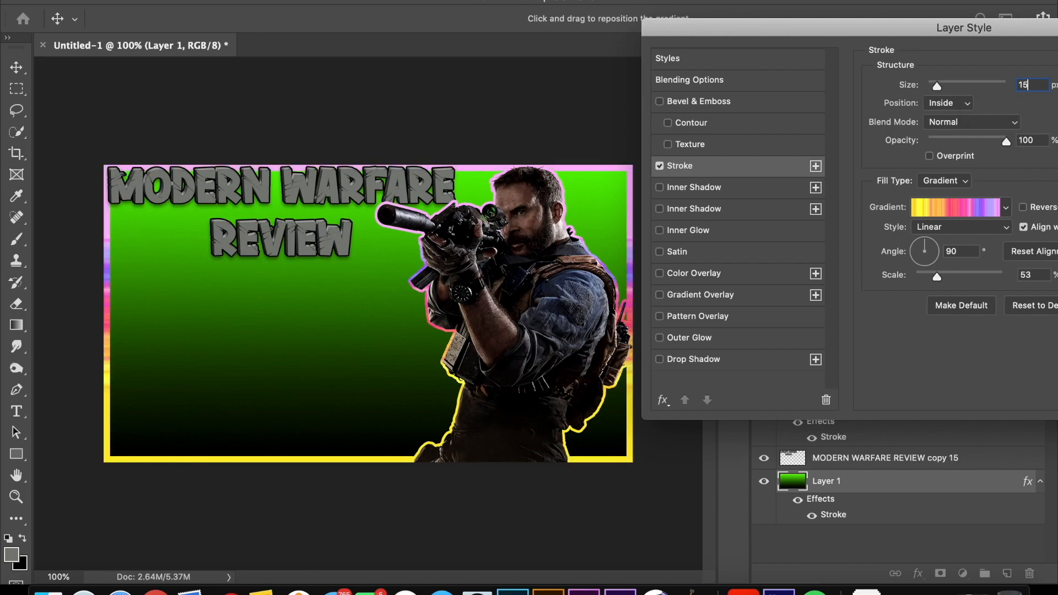
pyautogui.press('BackSpace')
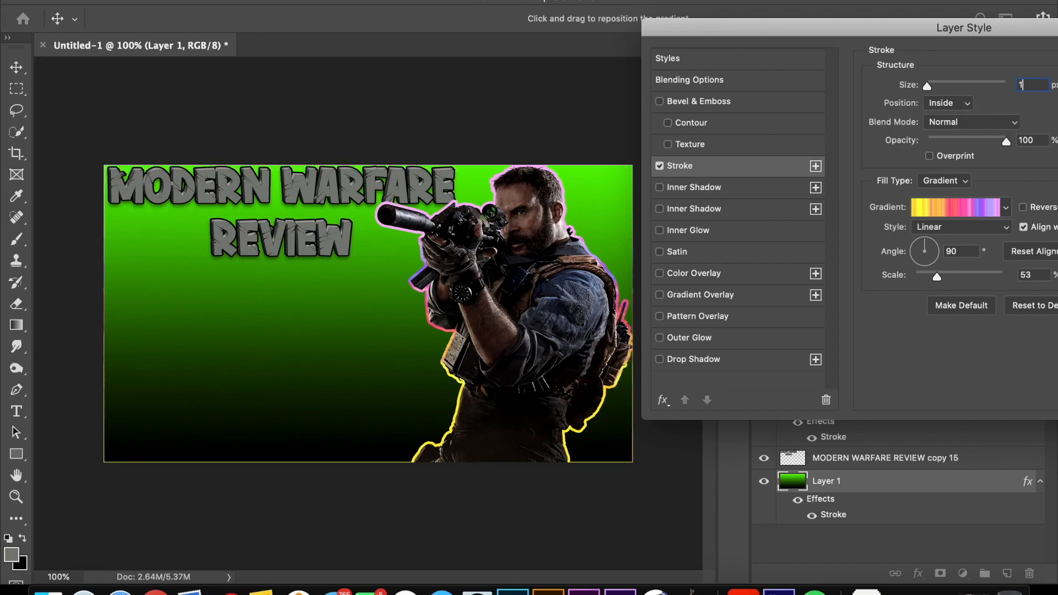
pyautogui.write('3')
pyautogui.press('BackSpace')
pyautogui.write('3')
pyautogui.press('BackSpace')
pyautogui.write('9')
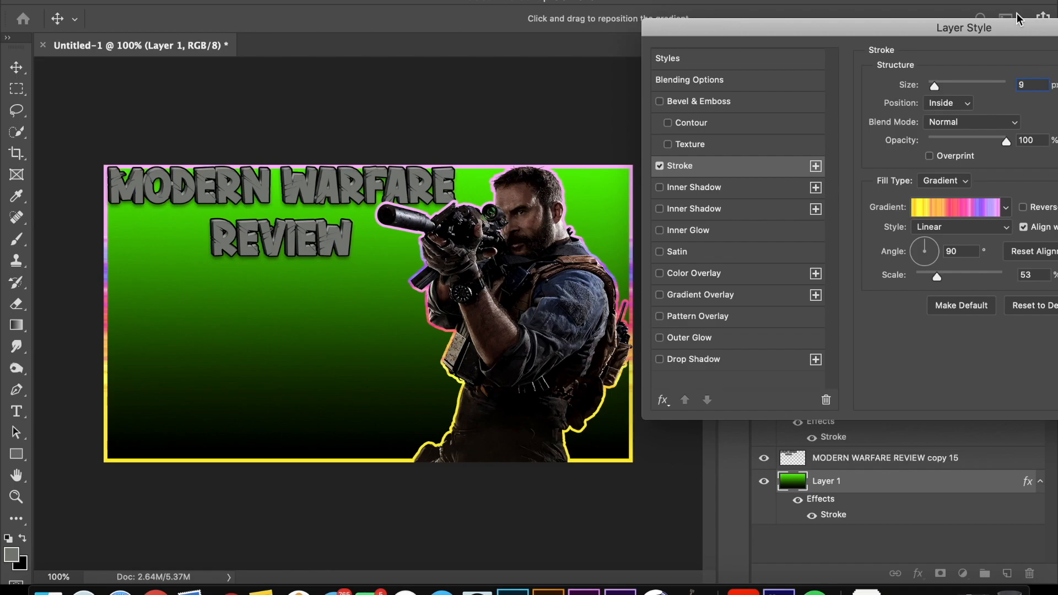
pyautogui.moveTo(1014, 34); pyautogui.dragTo(796, 84)
pyautogui.click(1008, 109)
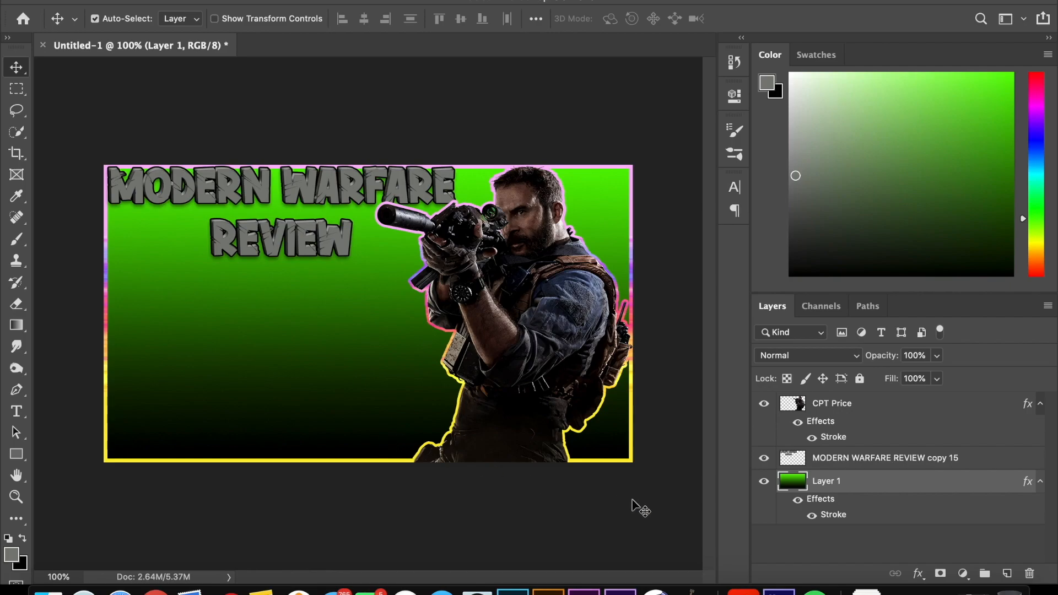
# Step: Select the MODERN WARFARE REVIEW copy 15 layer, switch to the browser and open the ClipartKey thumbs-down emoji from the image results
pyautogui.click(1003, 467)
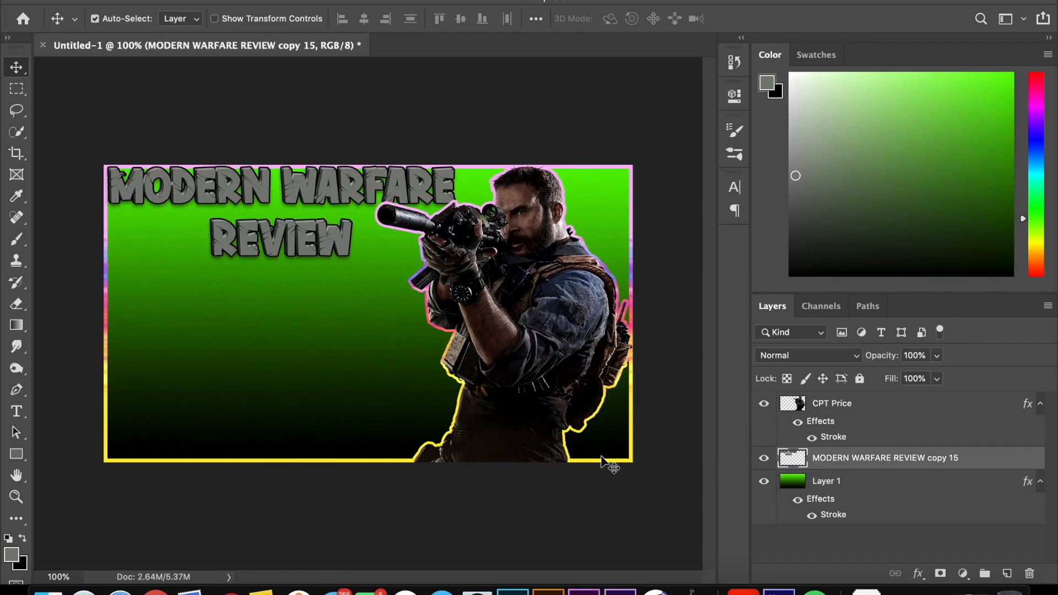
pyautogui.press('super+t')
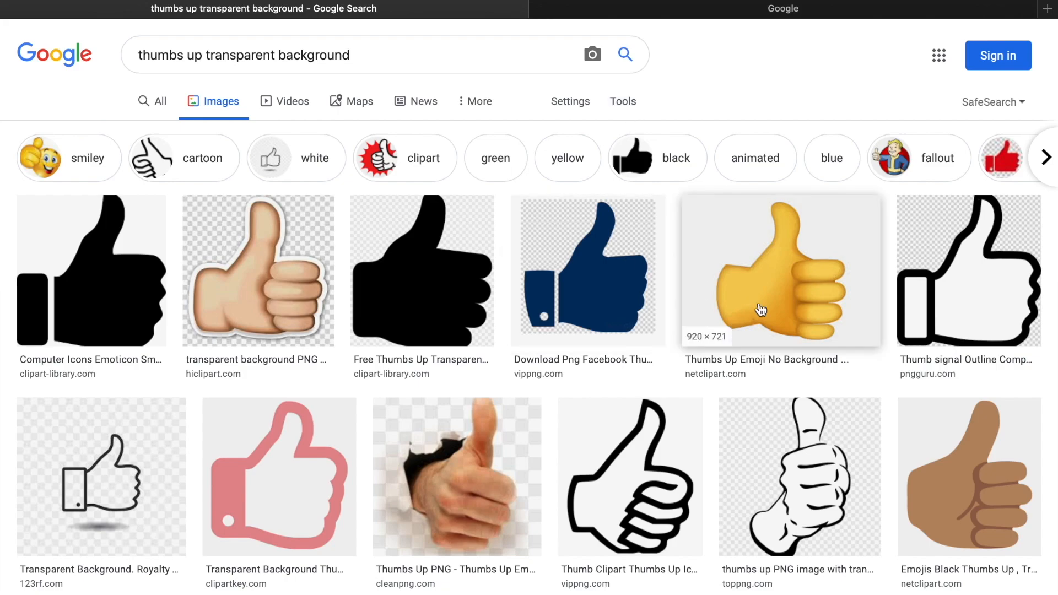
pyautogui.scroll(-7, 761, 310)
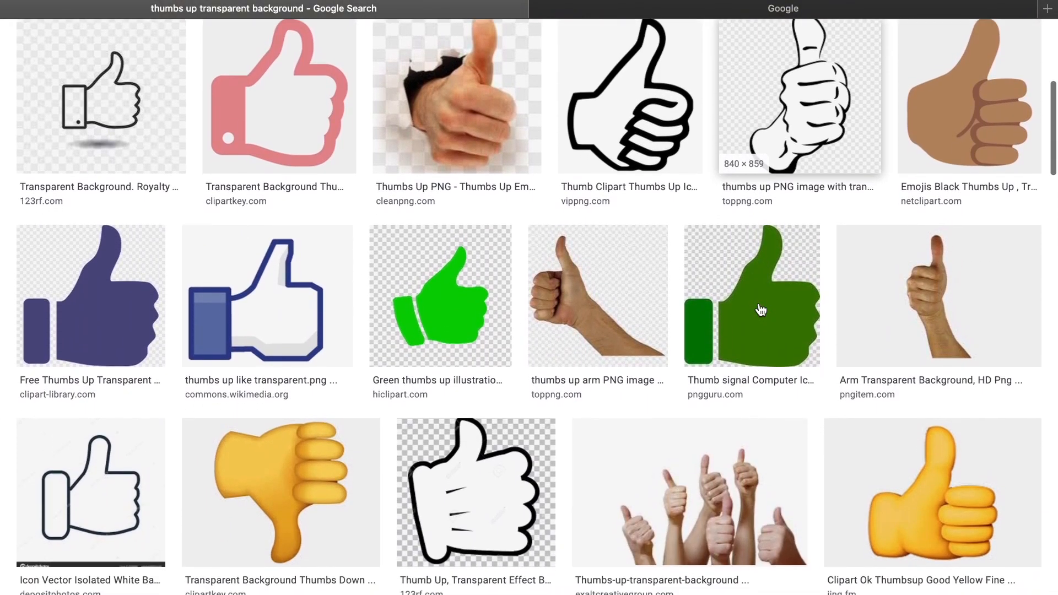
pyautogui.scroll(-3, 761, 310)
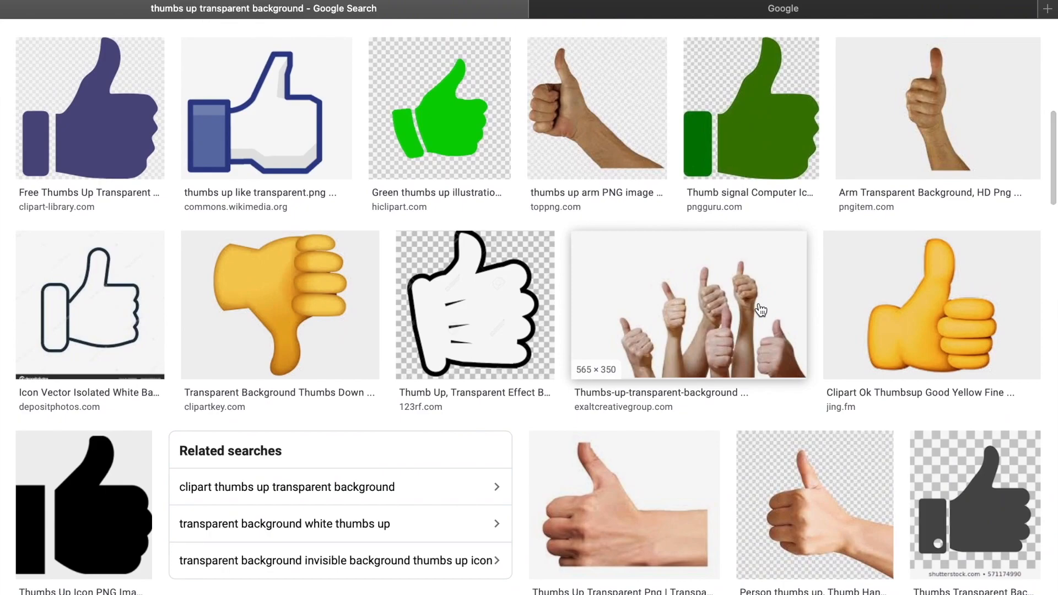
pyautogui.click(329, 311)
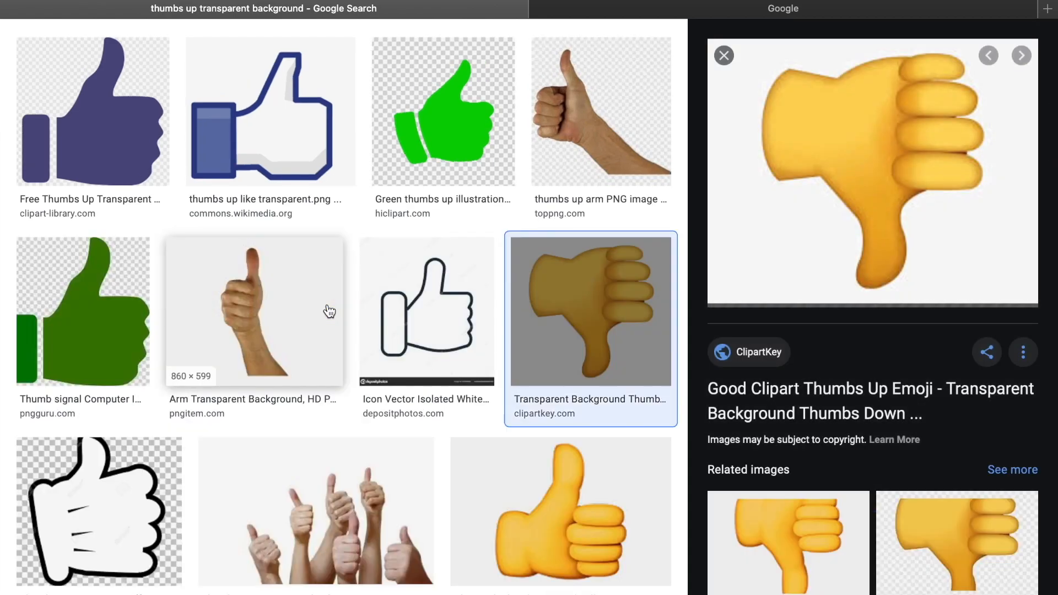
# Step: Save the thumbs-down emoji image to the Desktop as thumb and switch back to Photoshop
pyautogui.rightClick(857, 238)
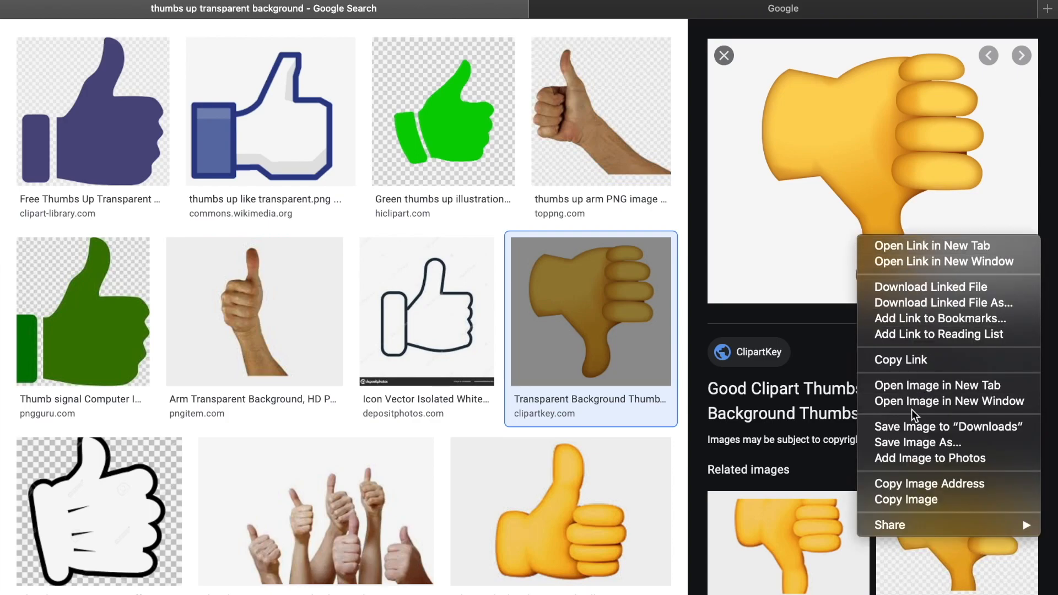
pyautogui.click(911, 445)
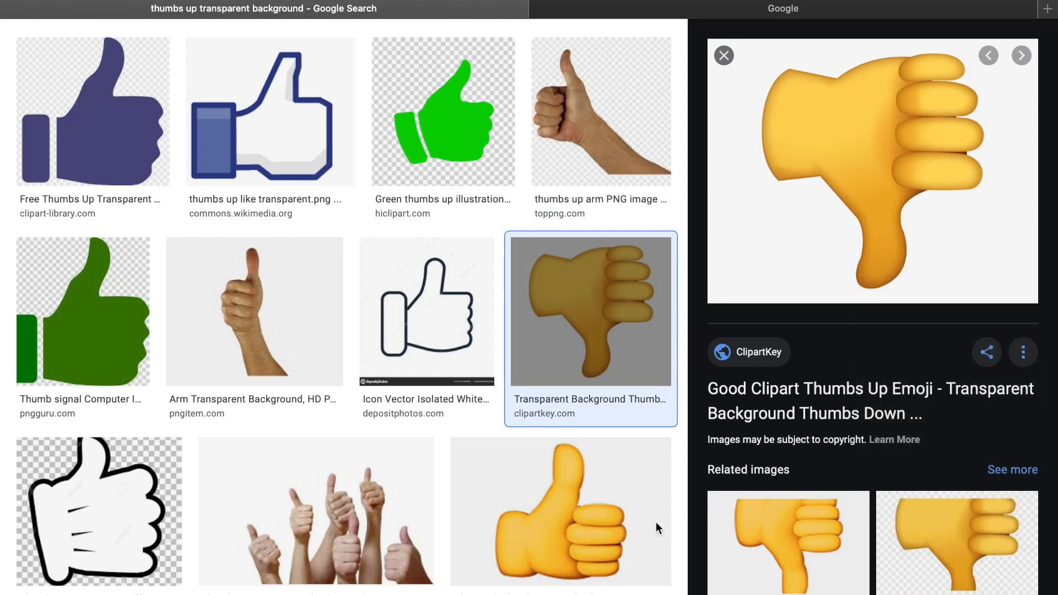
pyautogui.press('super+s')
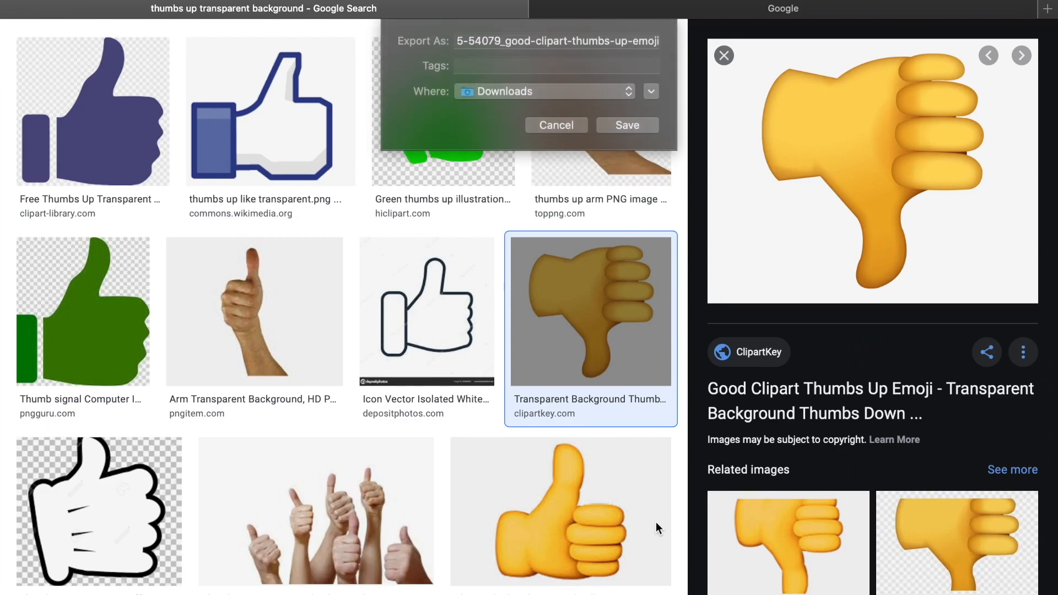
pyautogui.click(562, 98)
pyautogui.click(531, 249)
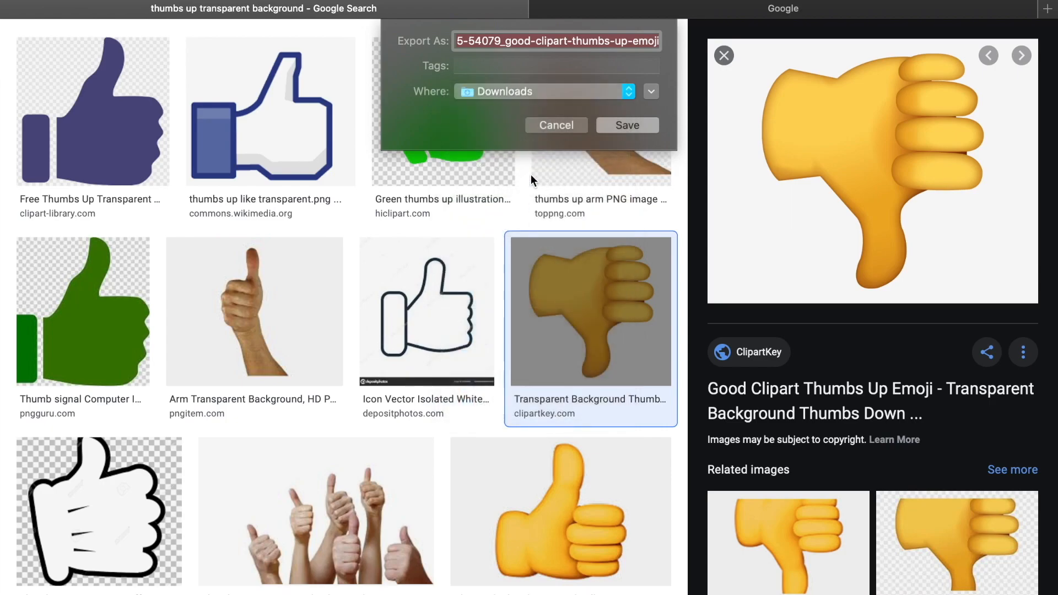
pyautogui.write('thu')
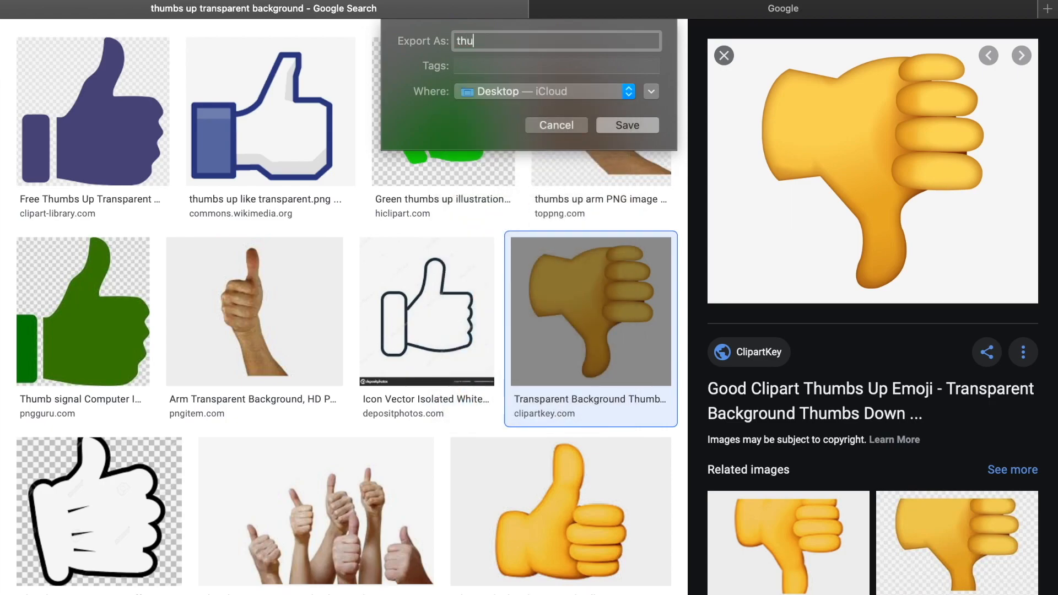
pyautogui.write('mb')
pyautogui.press('Return')
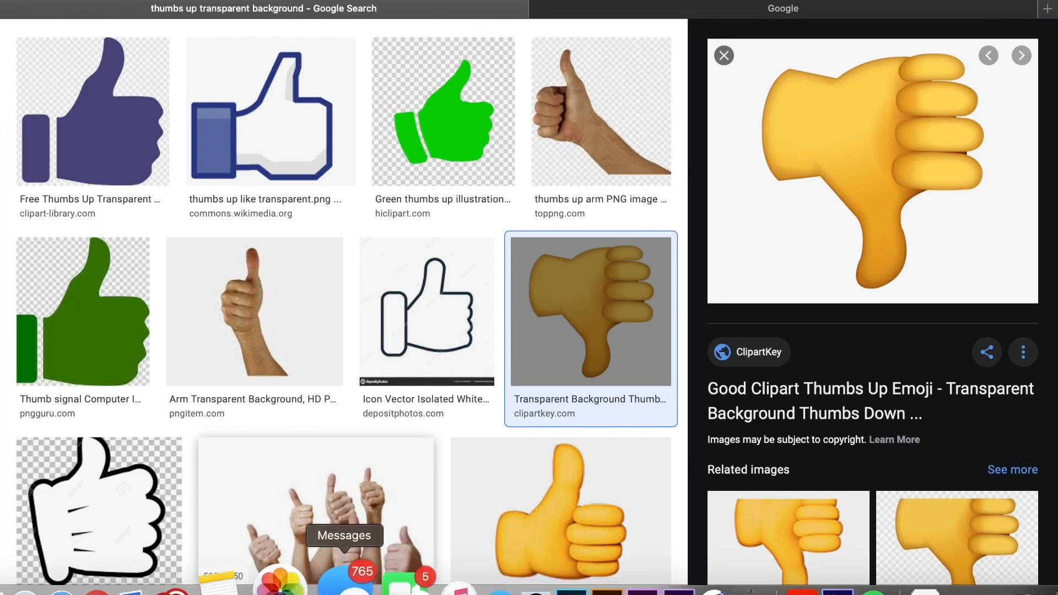
pyautogui.click(481, 585)
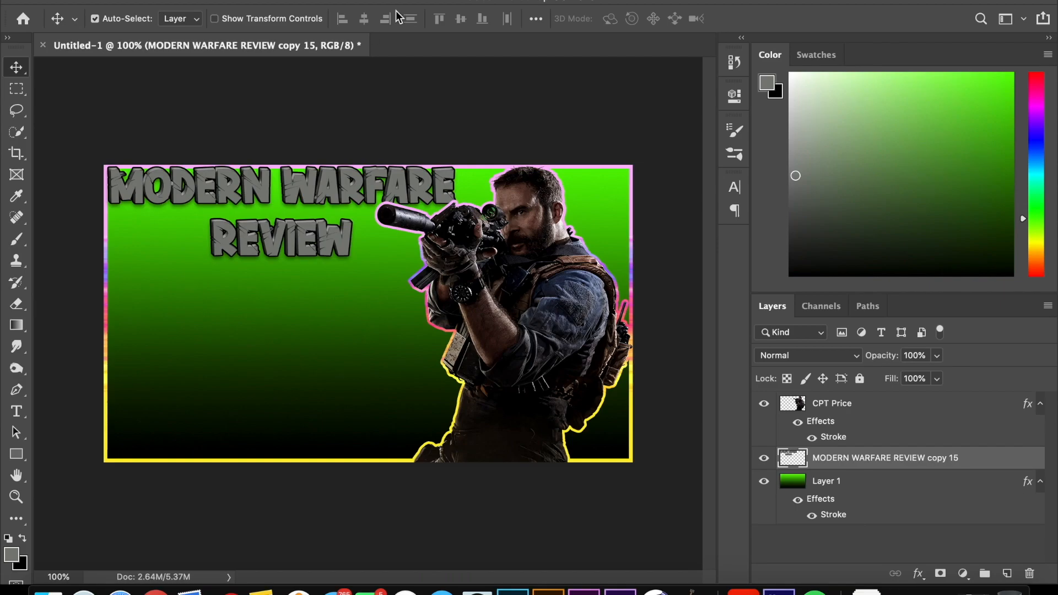
# Step: Place the thumb image from the Desktop into the thumbnail as an embedded object
pyautogui.click(148, 0)
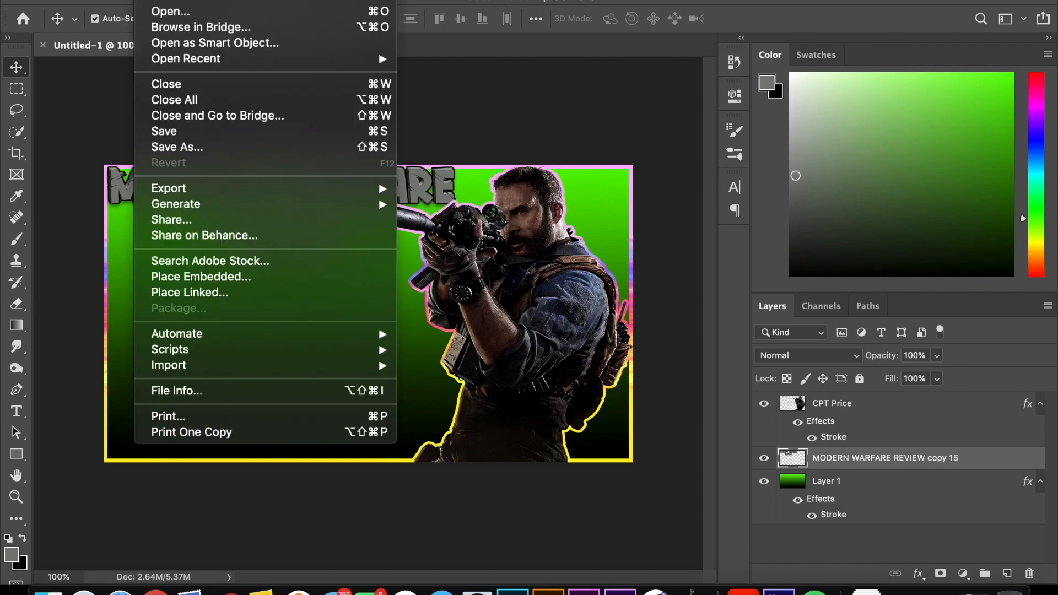
pyautogui.click(177, 277)
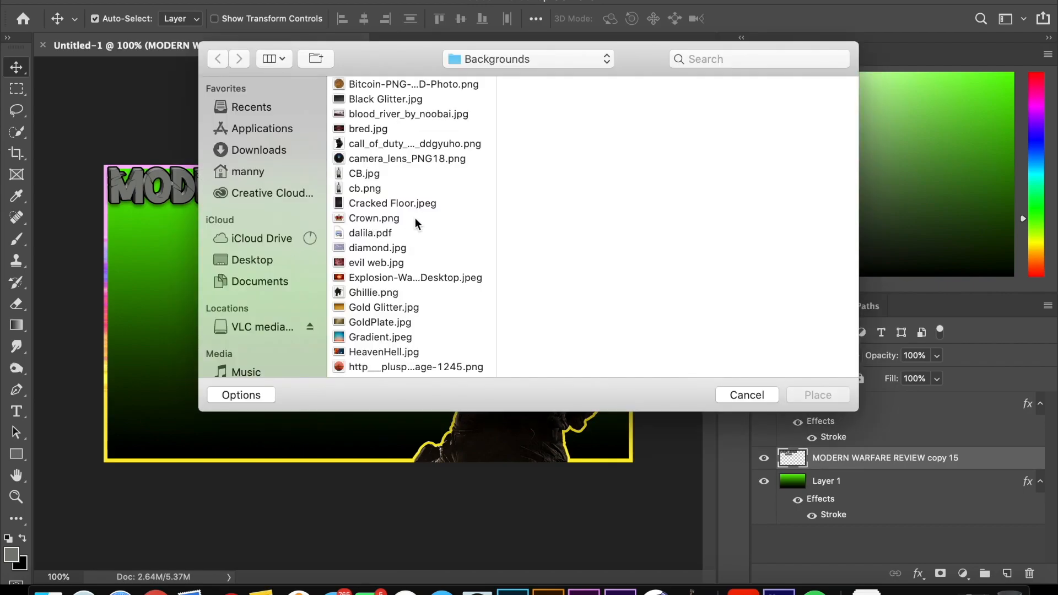
pyautogui.click(253, 260)
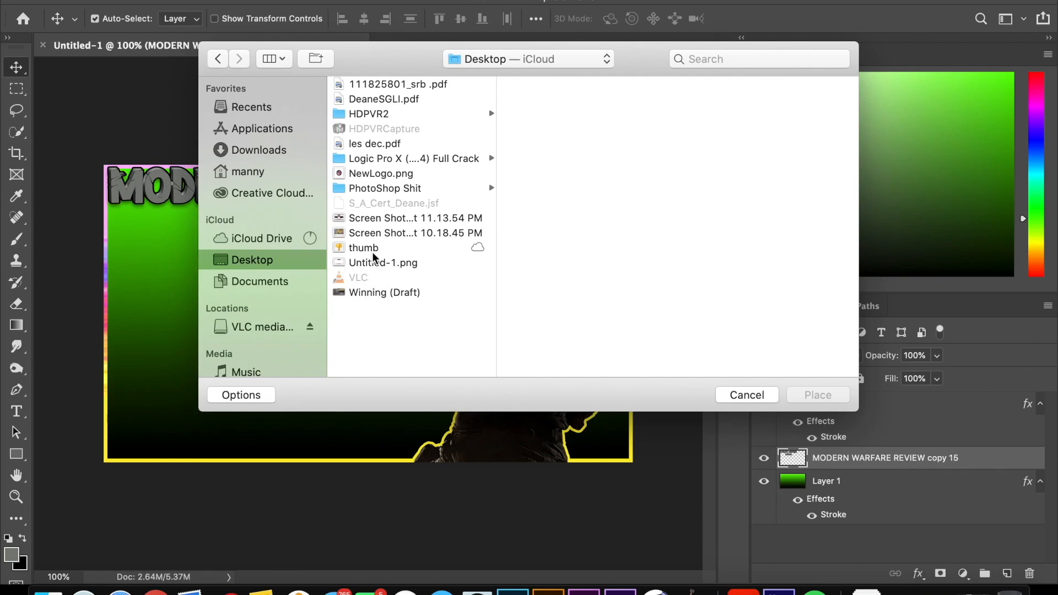
pyautogui.click(374, 252)
pyautogui.click(806, 403)
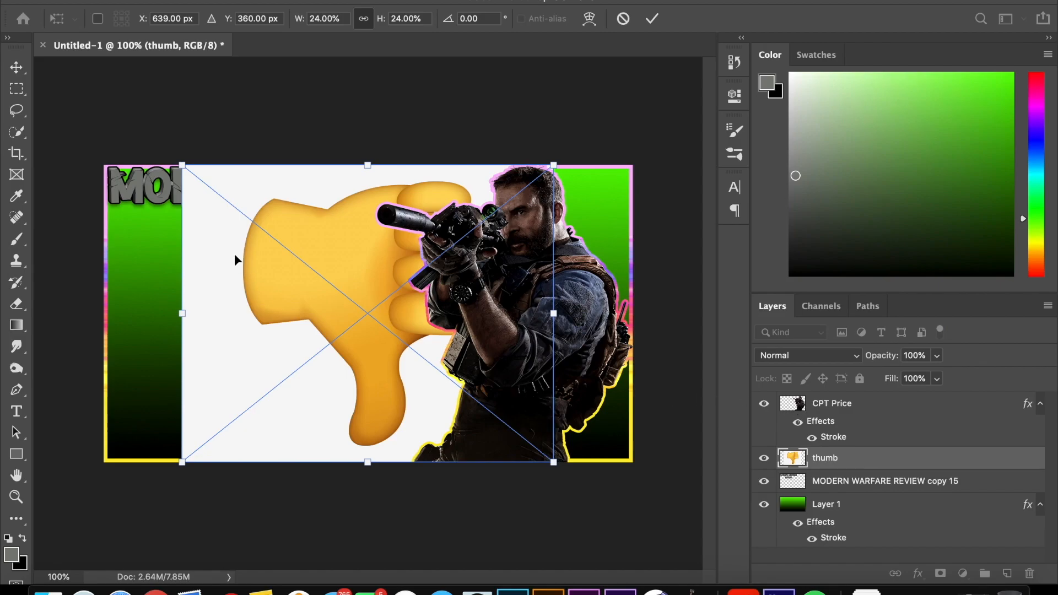
# Step: Scale the placed thumb image down to fit below the REVIEW text and rasterize its layer
pyautogui.moveTo(182, 165); pyautogui.dragTo(209, 297)
pyautogui.press('Return')
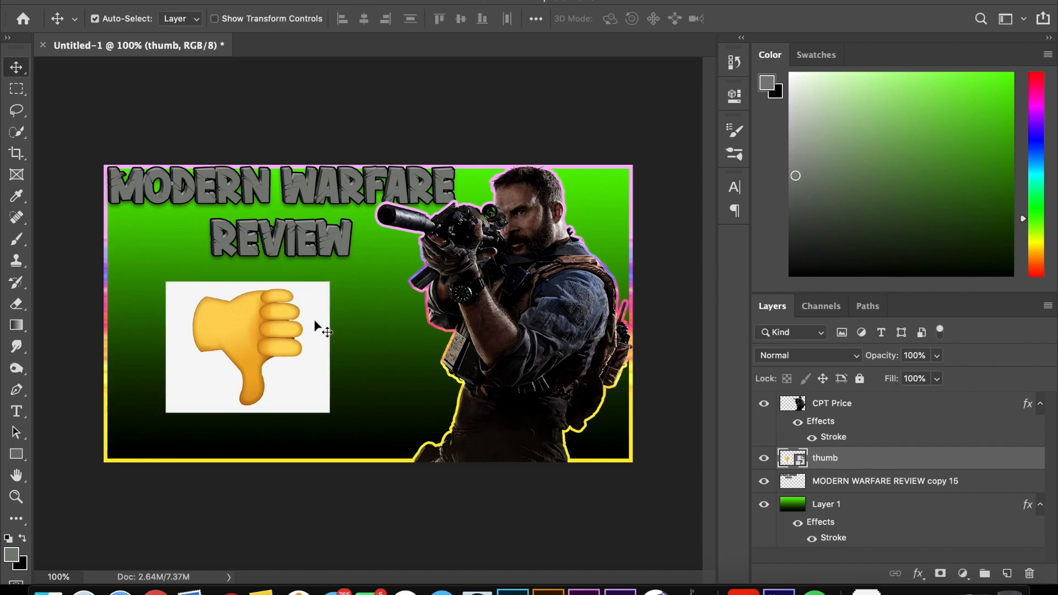
pyautogui.rightClick(861, 460)
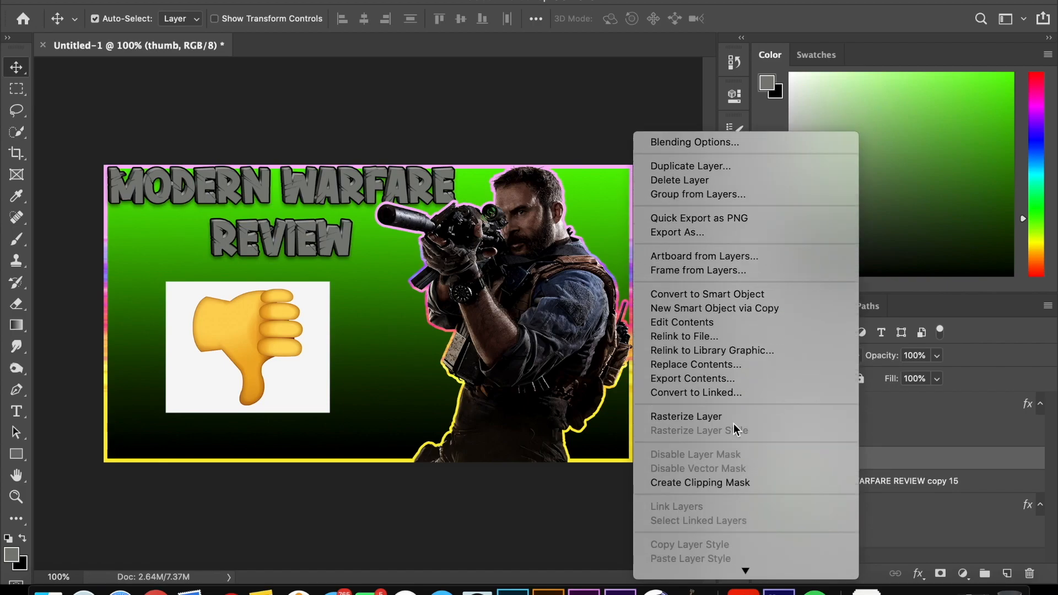
pyautogui.click(732, 414)
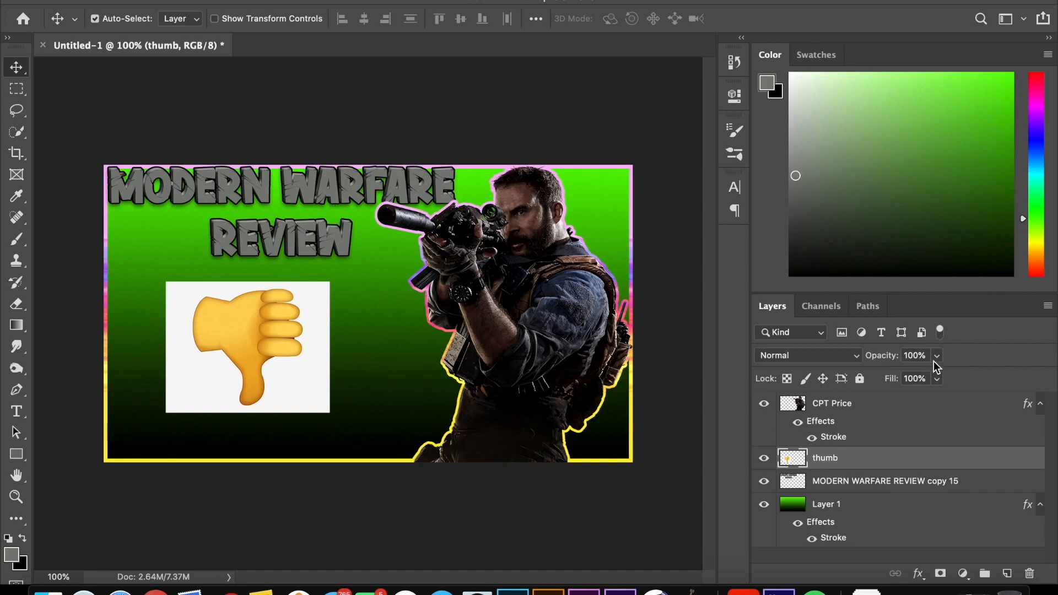
pyautogui.click(940, 333)
pyautogui.click(940, 333)
# Step: Select the white background around the thumbs-down emoji with Color Range at a Fuzziness of 90
pyautogui.click(364, 1)
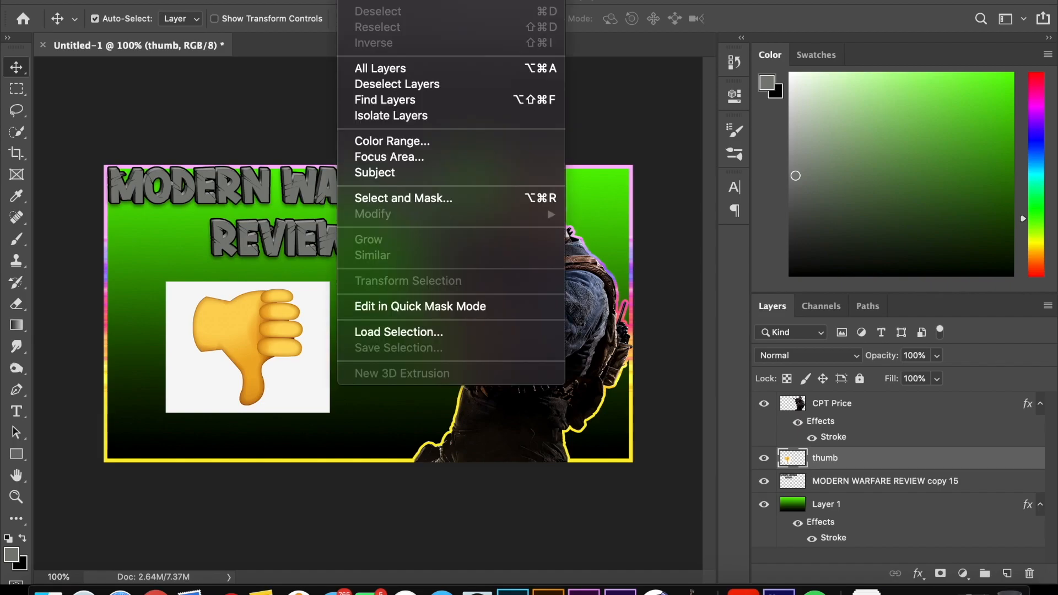
pyautogui.click(386, 141)
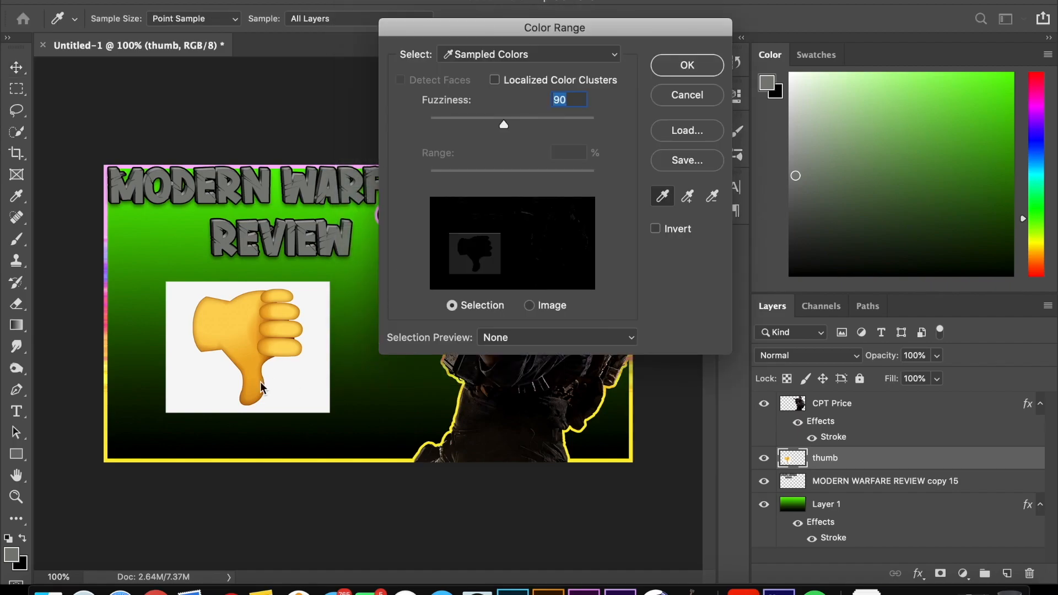
pyautogui.click(223, 368)
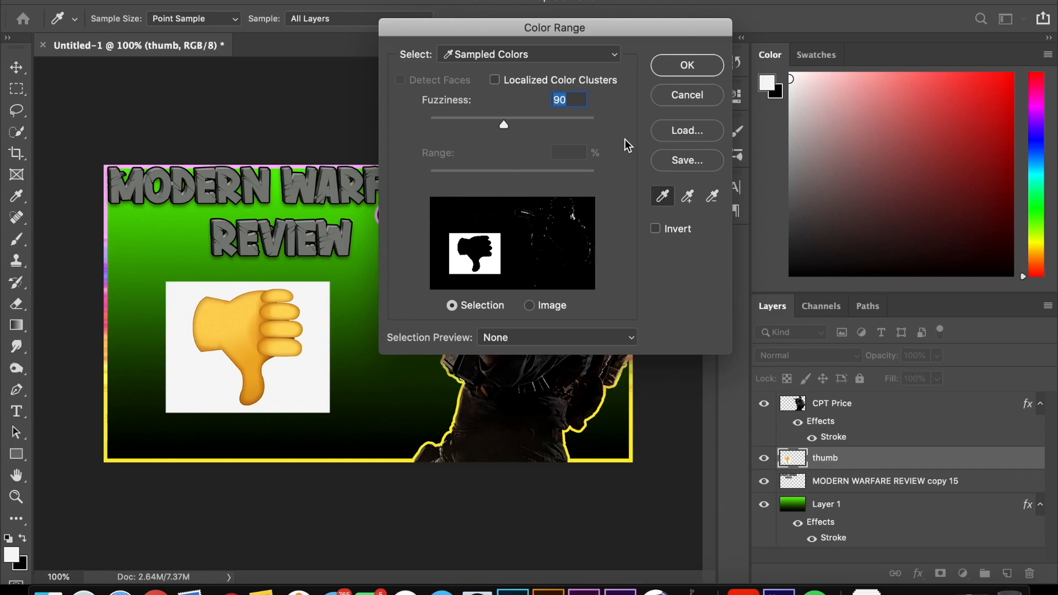
pyautogui.click(683, 66)
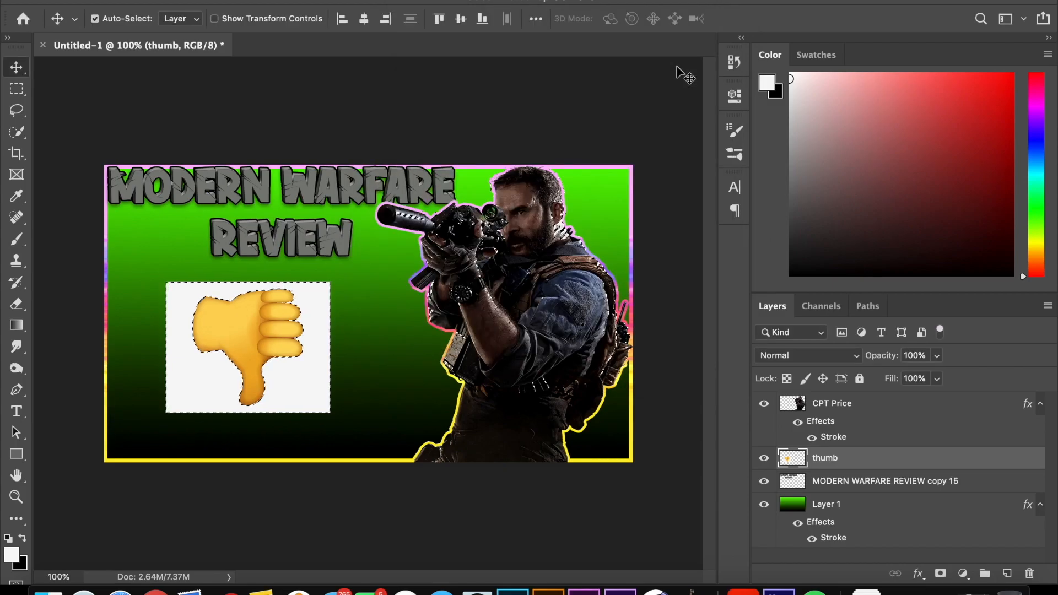
# Step: Try to subtract the stray areas over Captain Price from the selection with a 90 px Quick Selection brush
pyautogui.click(18, 131)
pyautogui.click(155, 19)
pyautogui.click(199, 19)
pyautogui.click(178, 64)
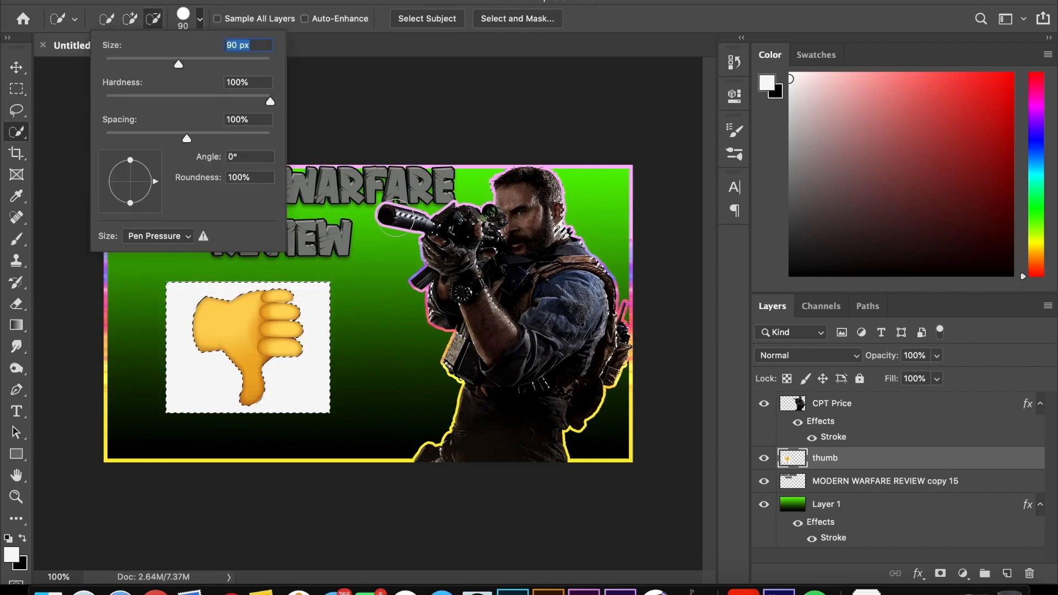
pyautogui.moveTo(434, 215)
pyautogui.mouseDown()
pyautogui.moveTo(544, 195)
pyautogui.moveTo(544, 180)
pyautogui.moveTo(643, 359)
pyautogui.moveTo(605, 382)
pyautogui.mouseUp()
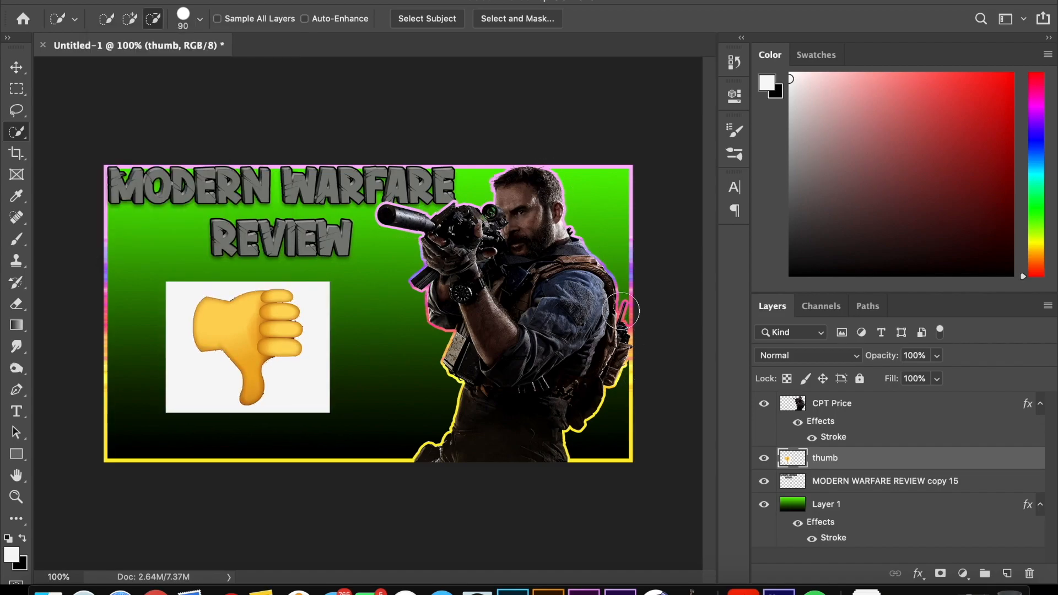
pyautogui.press('super+z')
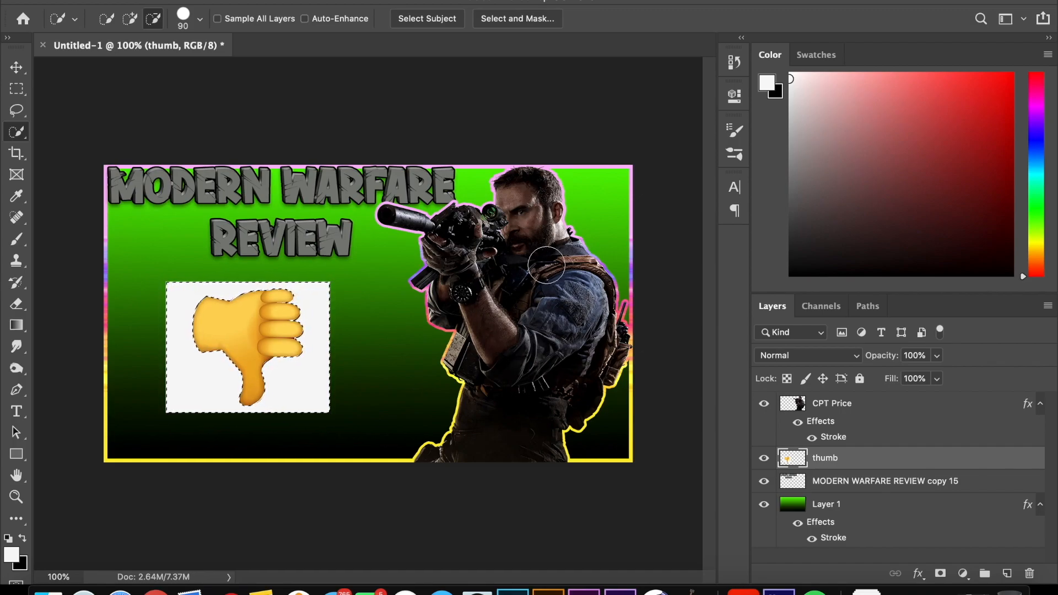
# Step: Delete the selected white background from the thumb layer and clear the selection
pyautogui.click(28, 69)
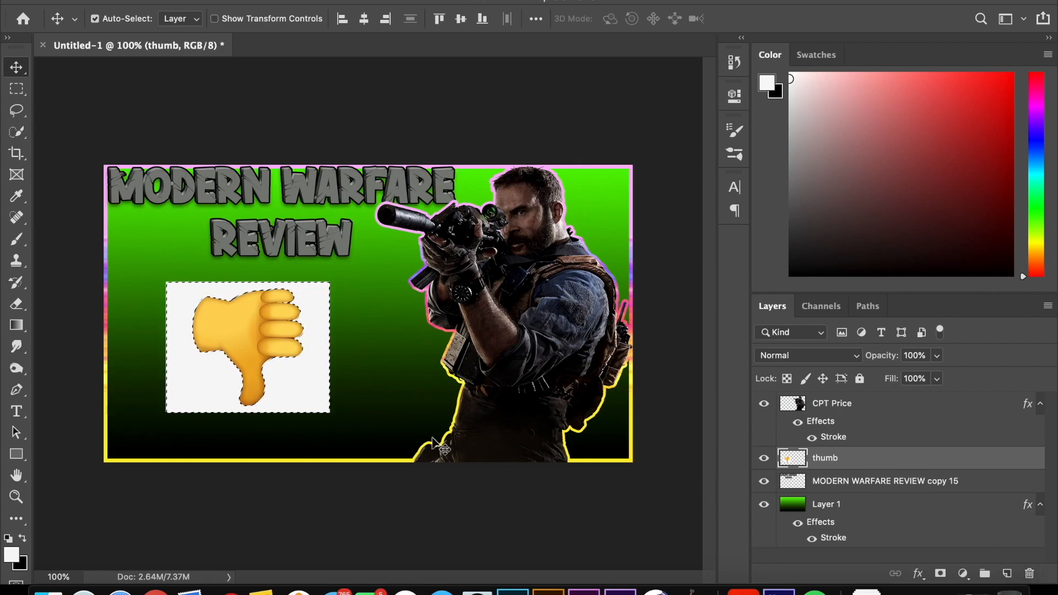
pyautogui.press('Delete')
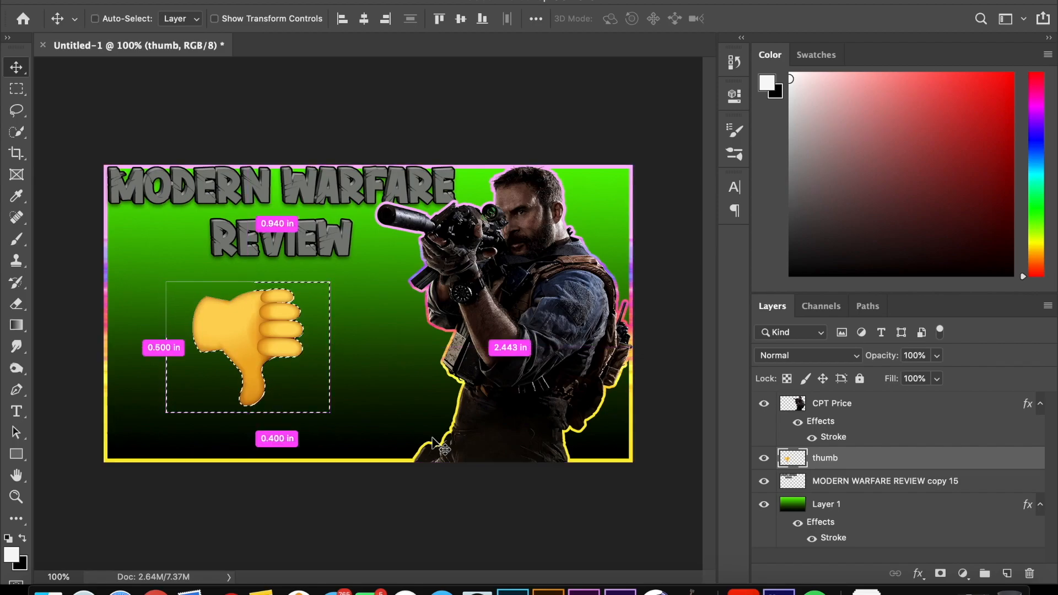
pyautogui.press('super+d')
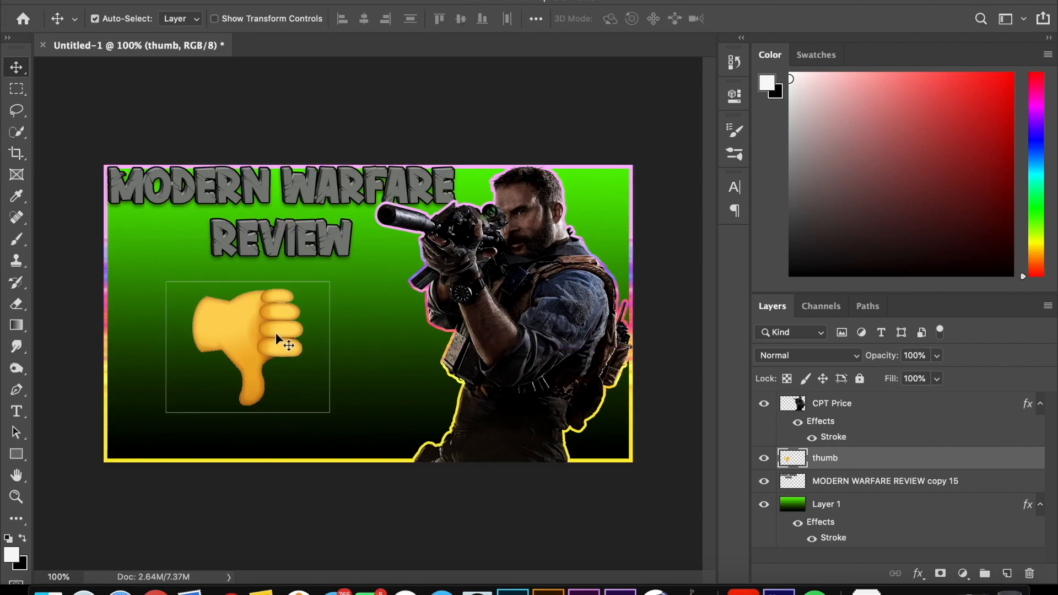
# Step: Erase the leftover thin rectangular outline around the thumbs-down emoji with a 25 px Eraser
pyautogui.scroll(5, 284, 333)
pyautogui.scroll(-3, 281, 333)
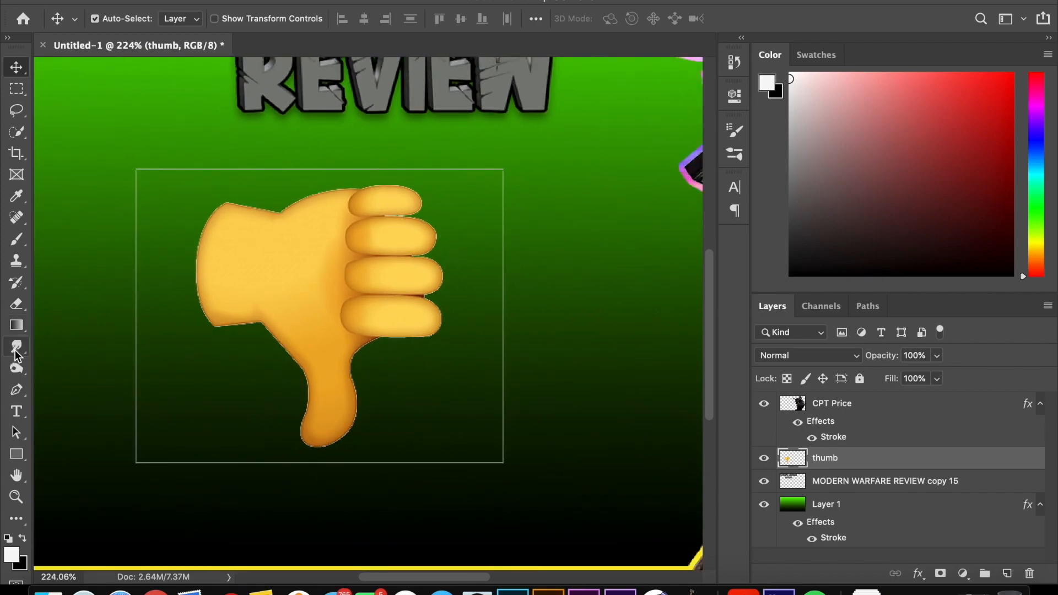
pyautogui.click(16, 310)
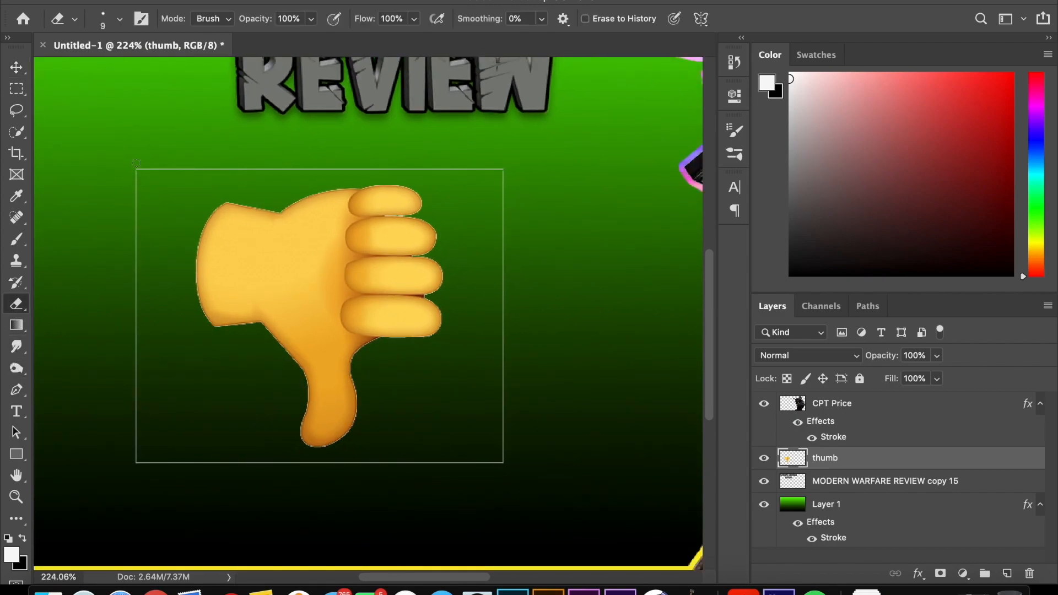
pyautogui.click(120, 20)
pyautogui.moveTo(97, 71); pyautogui.dragTo(106, 70)
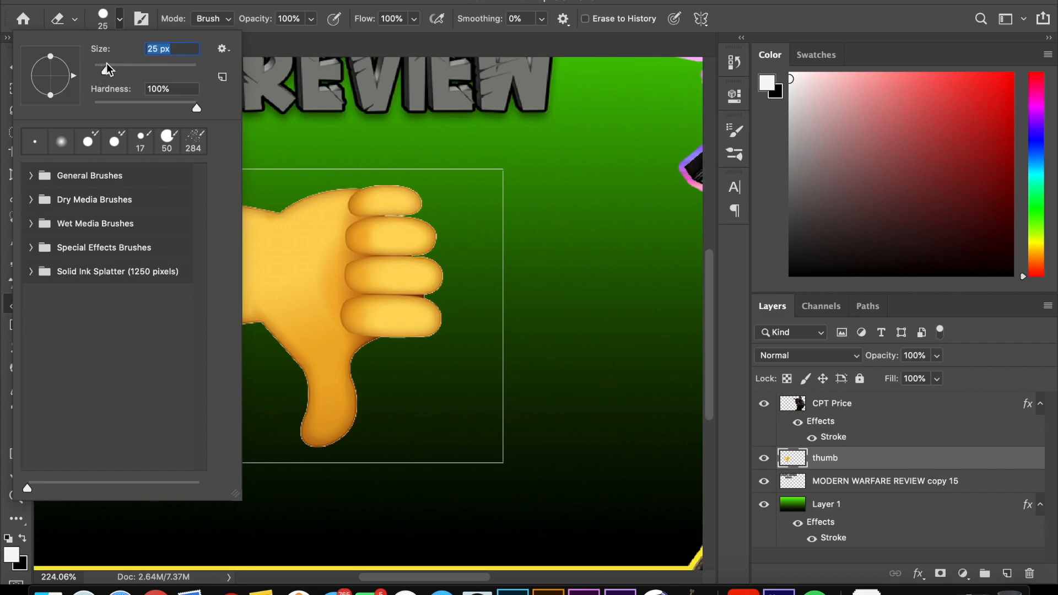
pyautogui.click(504, 176)
pyautogui.moveTo(503, 189)
pyautogui.mouseDown()
pyautogui.moveTo(496, 394)
pyautogui.moveTo(506, 387)
pyautogui.moveTo(505, 476)
pyautogui.moveTo(484, 463)
pyautogui.moveTo(133, 459)
pyautogui.moveTo(133, 170)
pyautogui.moveTo(292, 164)
pyautogui.mouseUp()
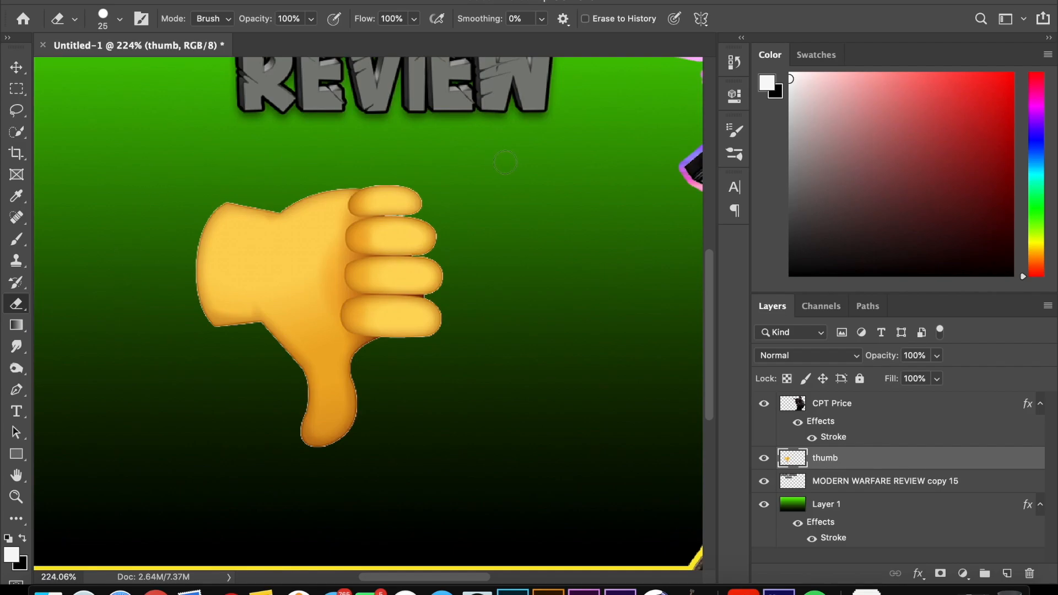
# Step: Duplicate the thumb layer and move the copy horizontally beside the original, to about X 661 px, Y 441 px
pyautogui.press('super+0')
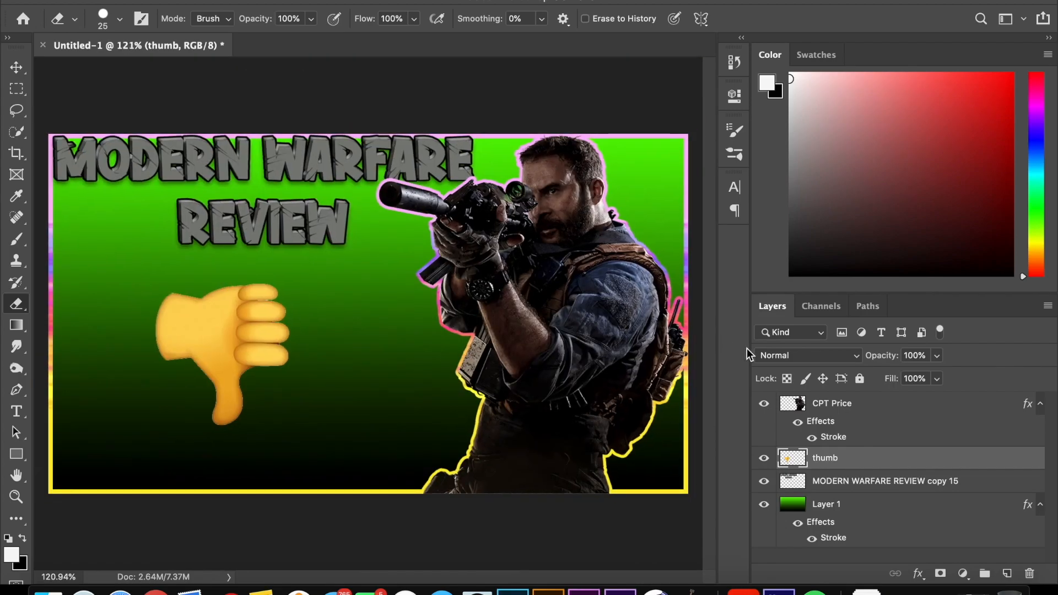
pyautogui.press('super+j')
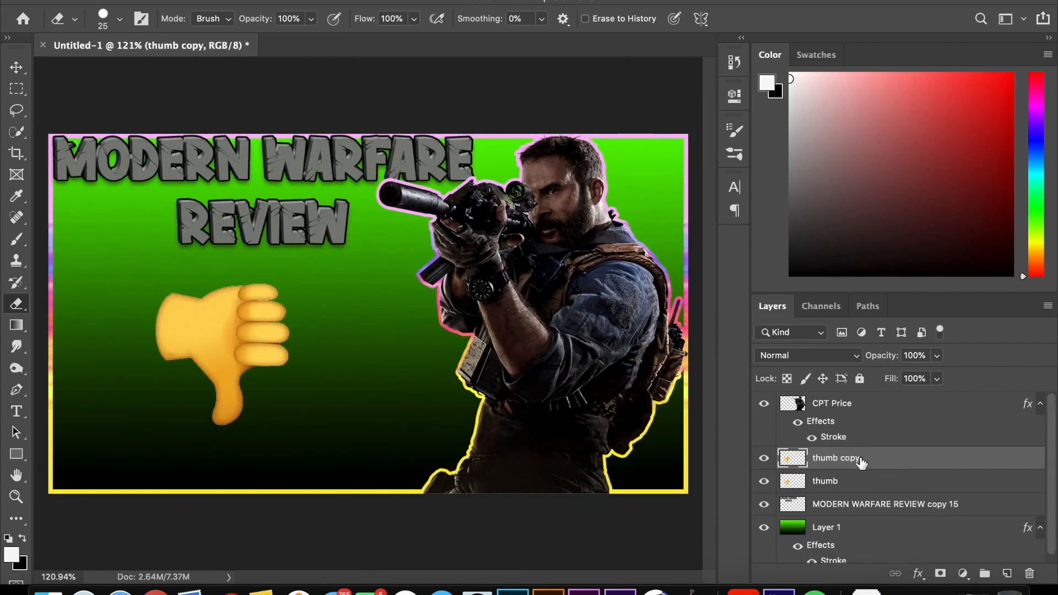
pyautogui.press('super+t')
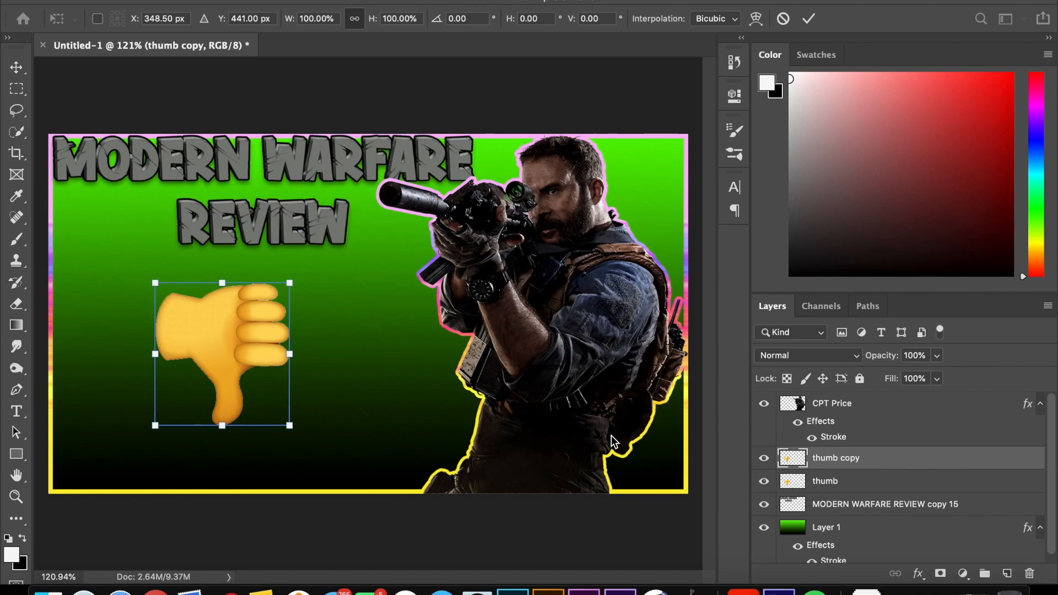
pyautogui.moveTo(245, 350); pyautogui.dragTo(402, 349)
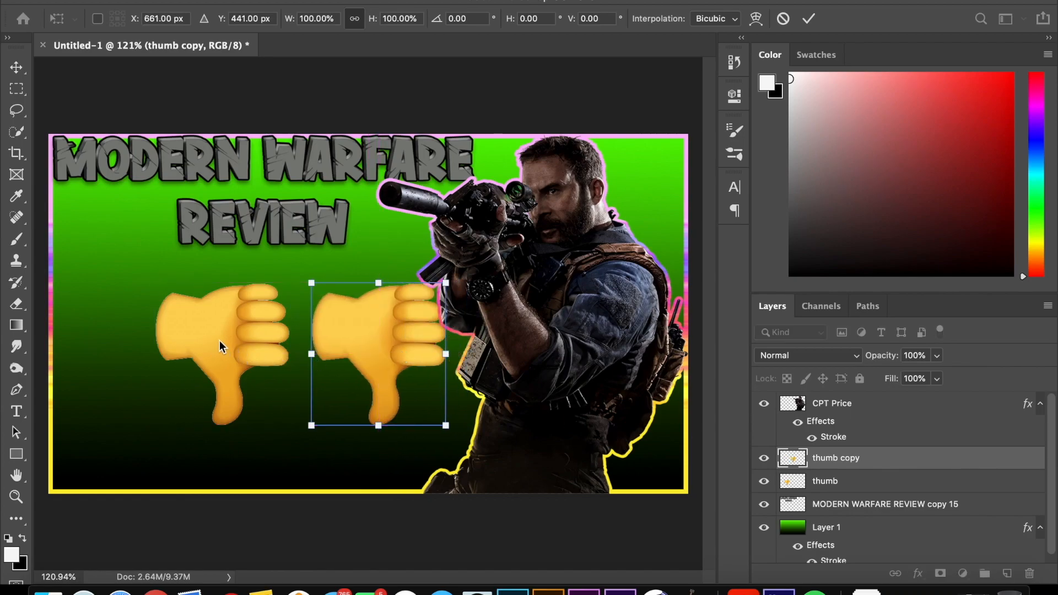
pyautogui.press('Return')
pyautogui.press('e')
pyautogui.press('super+t')
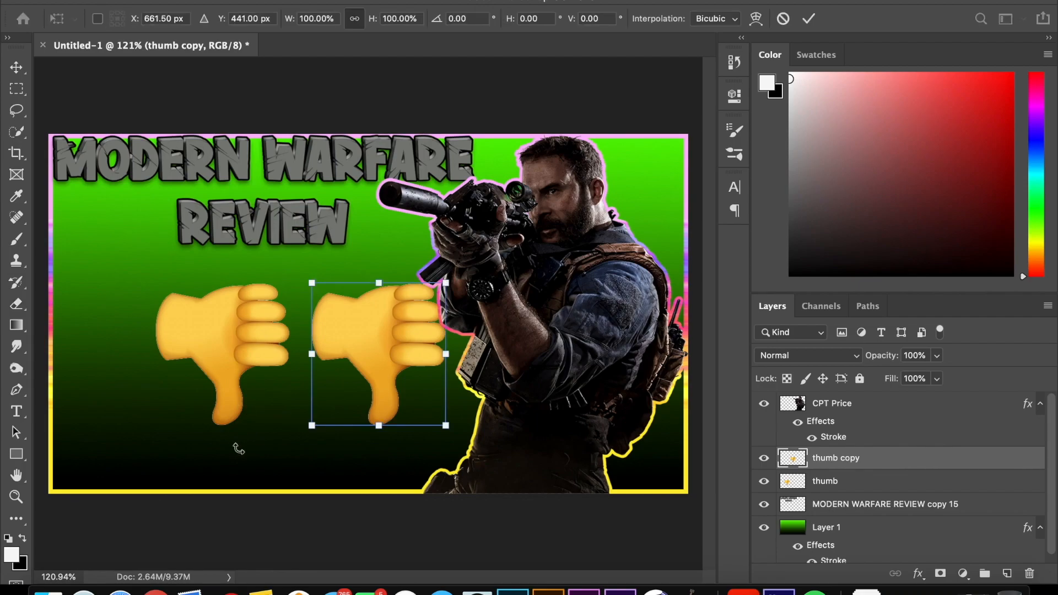
pyautogui.press('Return')
# Step: Rotate the original thumb layer by 180° to turn it into a thumbs-up
pyautogui.click(823, 480)
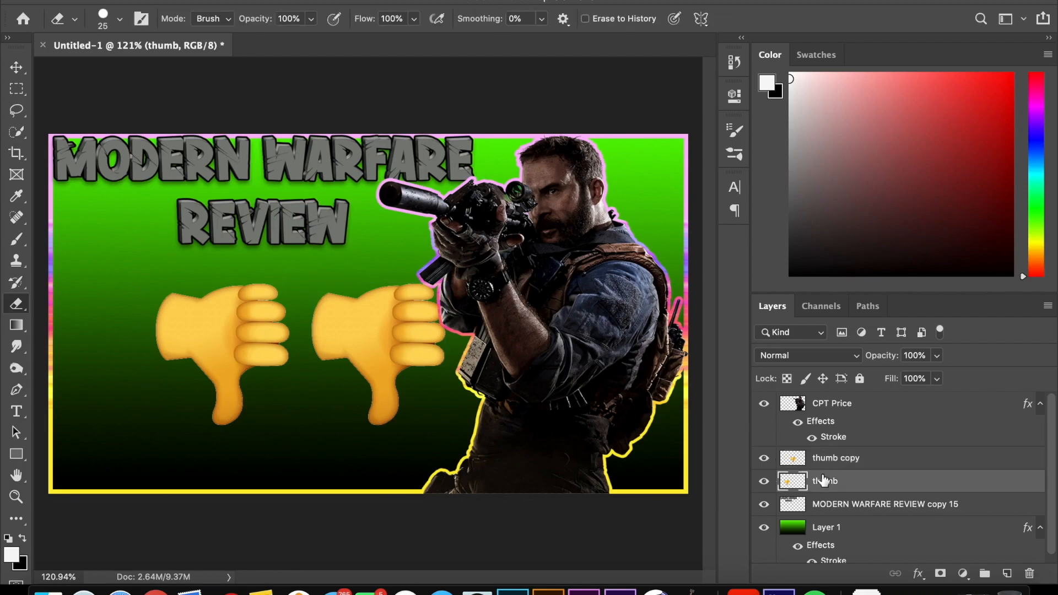
pyautogui.press('super+t')
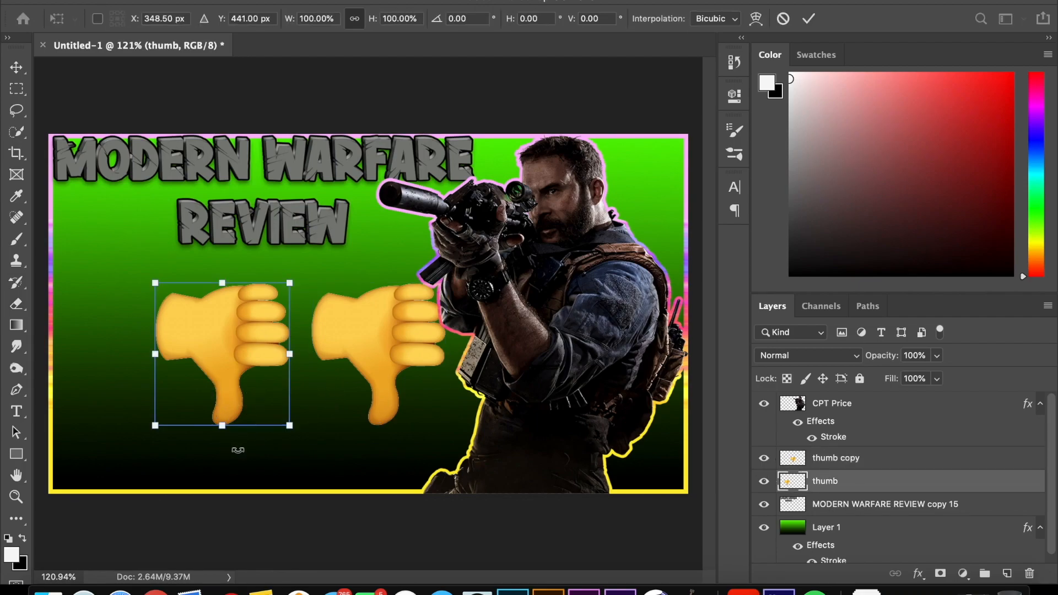
pyautogui.moveTo(128, 431); pyautogui.dragTo(182, 284)
pyautogui.moveTo(295, 280); pyautogui.dragTo(297, 377)
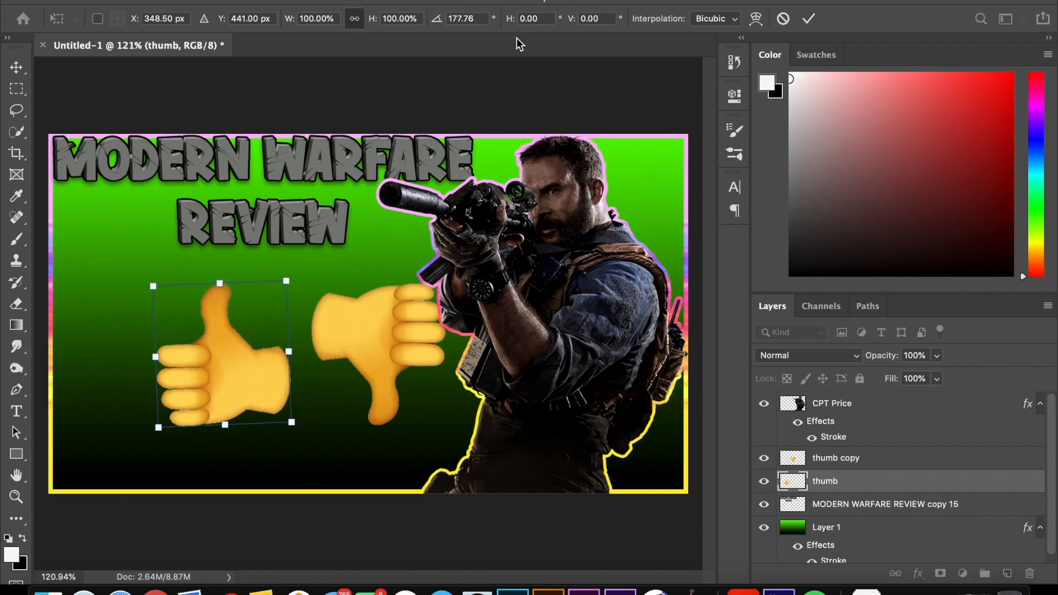
pyautogui.click(482, 18)
pyautogui.write('180')
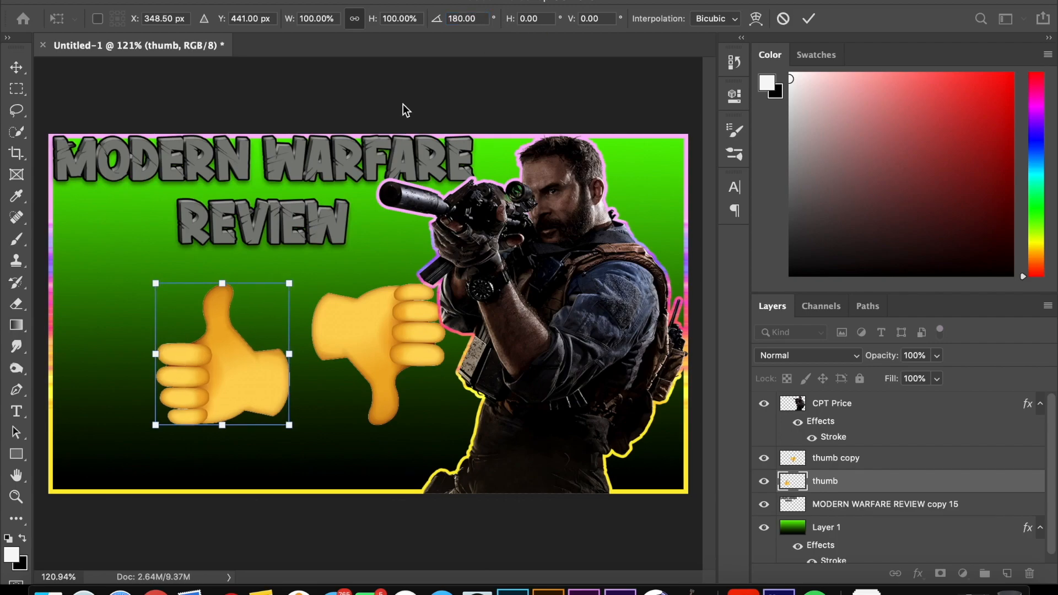
# Step: Move the thumbs-up emoji toward the canvas's left border, to about X 197 px, Y 408 px
pyautogui.moveTo(226, 360); pyautogui.dragTo(158, 343)
pyautogui.press('Return')
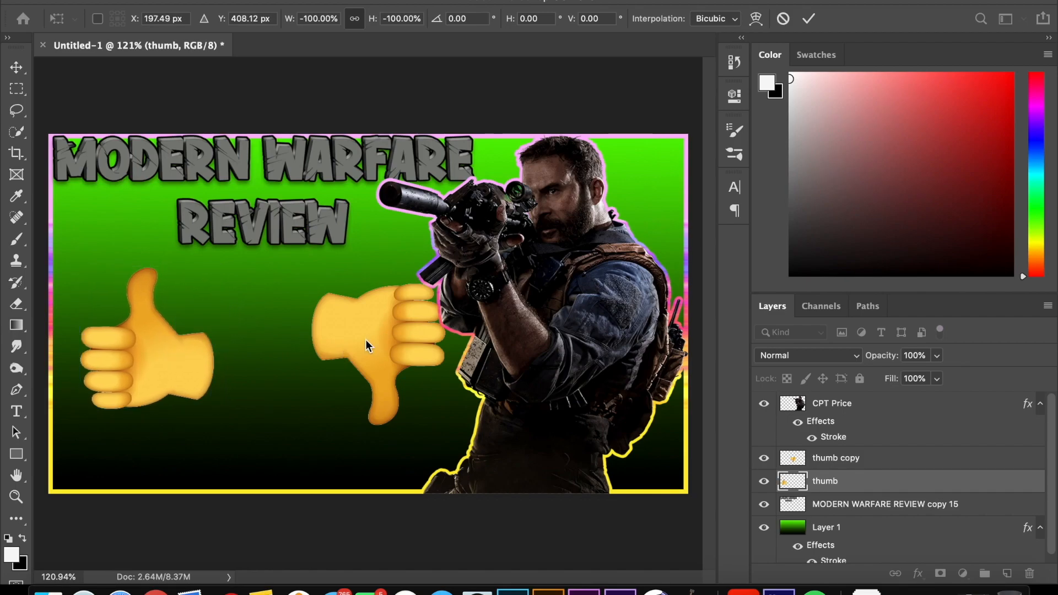
pyautogui.press('e')
pyautogui.press('super+t')
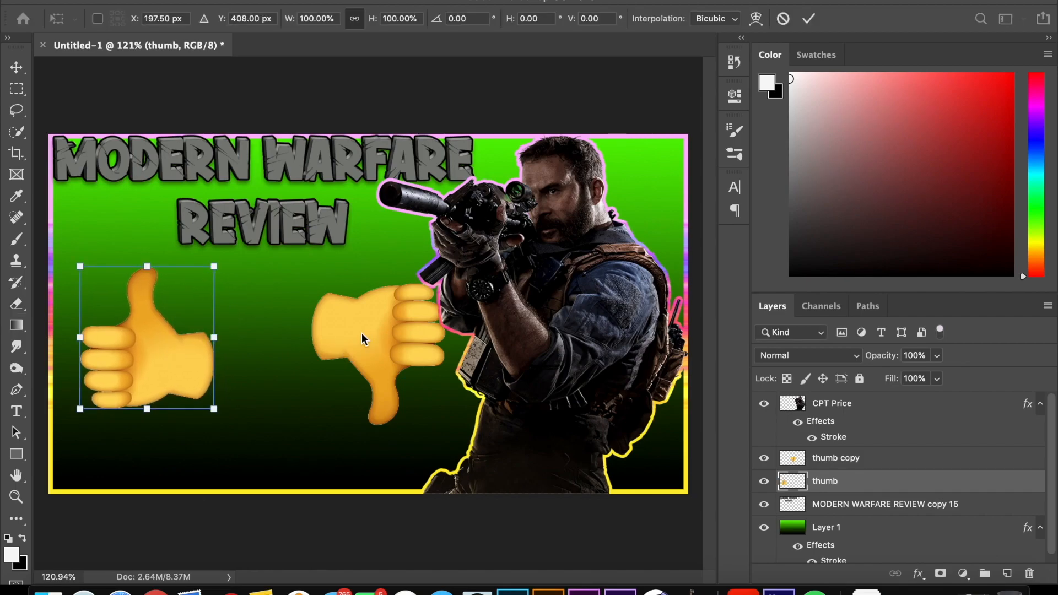
pyautogui.press('Escape')
# Step: Move the thumb copy layer's thumbs-down emoji down and away from Captain Price, to about X 547 px, Y 503 px
pyautogui.click(930, 463)
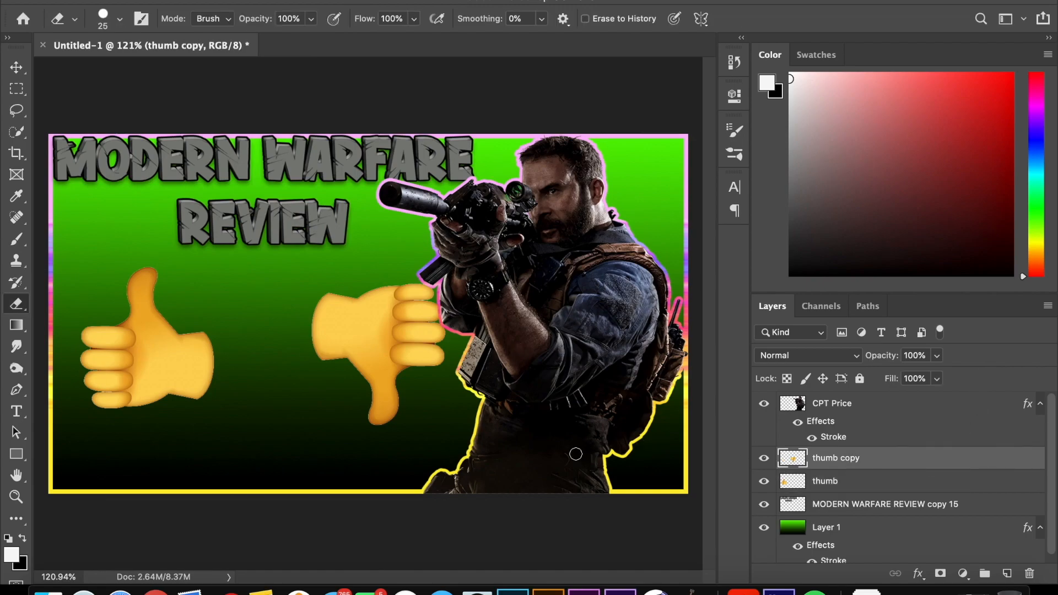
pyautogui.press('super+t')
pyautogui.moveTo(380, 353)
pyautogui.mouseDown()
pyautogui.moveTo(333, 368)
pyautogui.moveTo(329, 391)
pyautogui.moveTo(326, 382)
pyautogui.mouseUp()
pyautogui.press('Return')
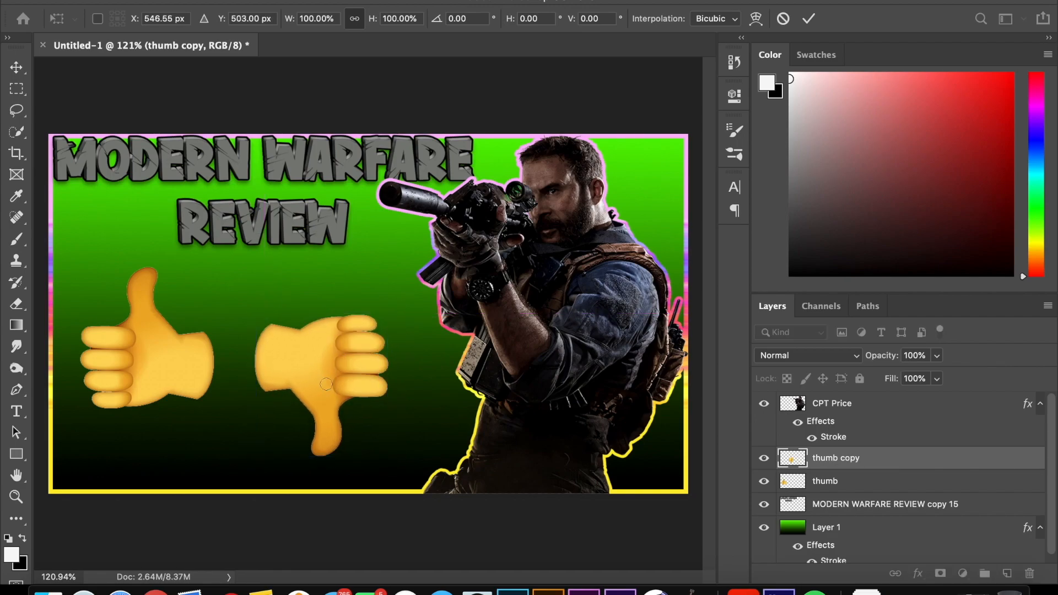
pyautogui.press('e')
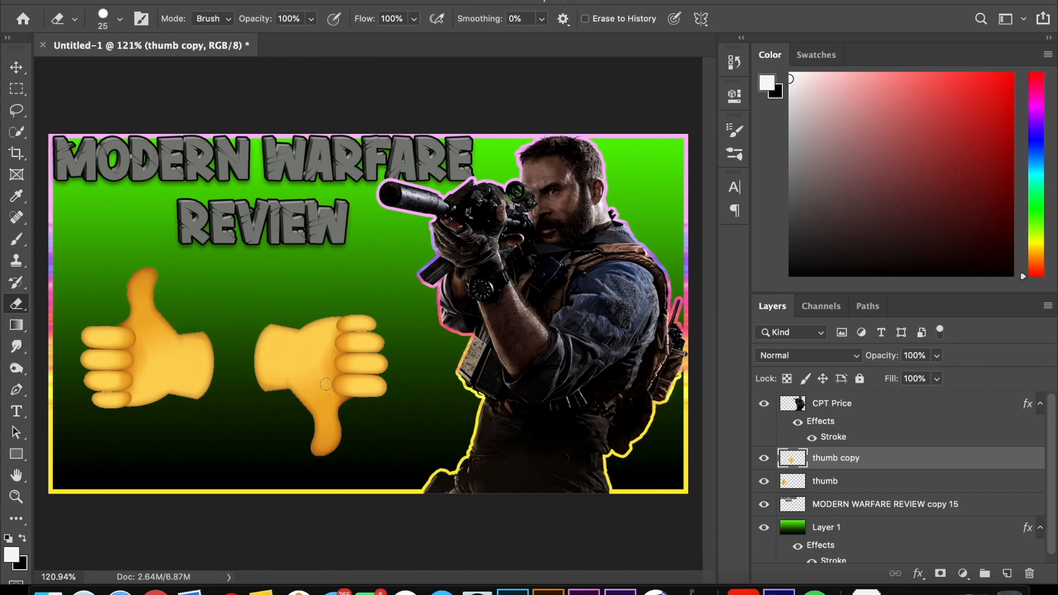
# Step: Lower the thumb copy layer's thumbs-down emoji slightly, to about X 545 px, Y 521 px
pyautogui.hotkey('ctrl', 't')
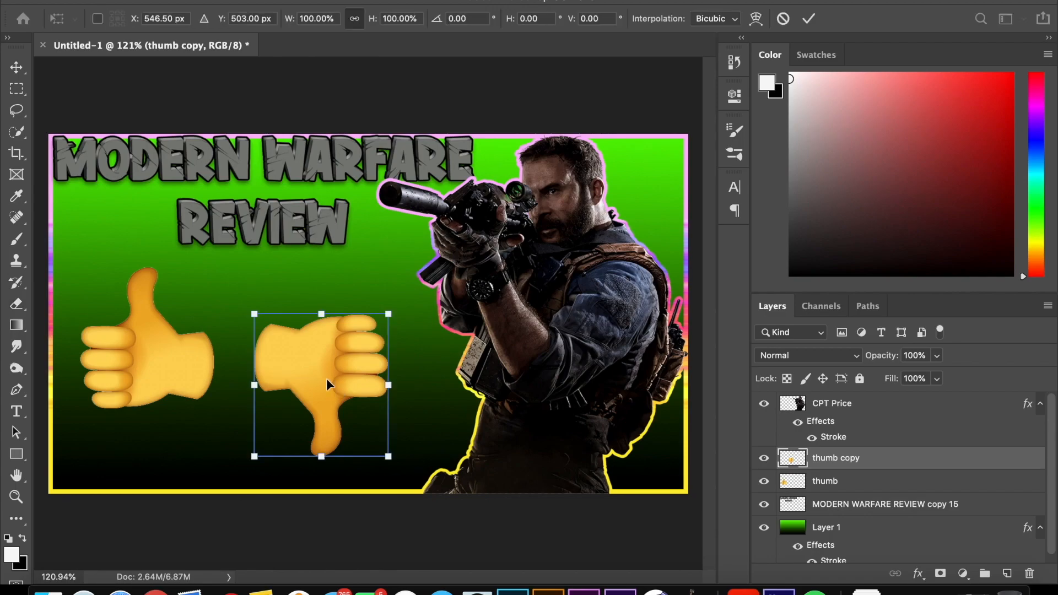
pyautogui.moveTo(326, 378); pyautogui.dragTo(325, 382)
pyautogui.press('Return')
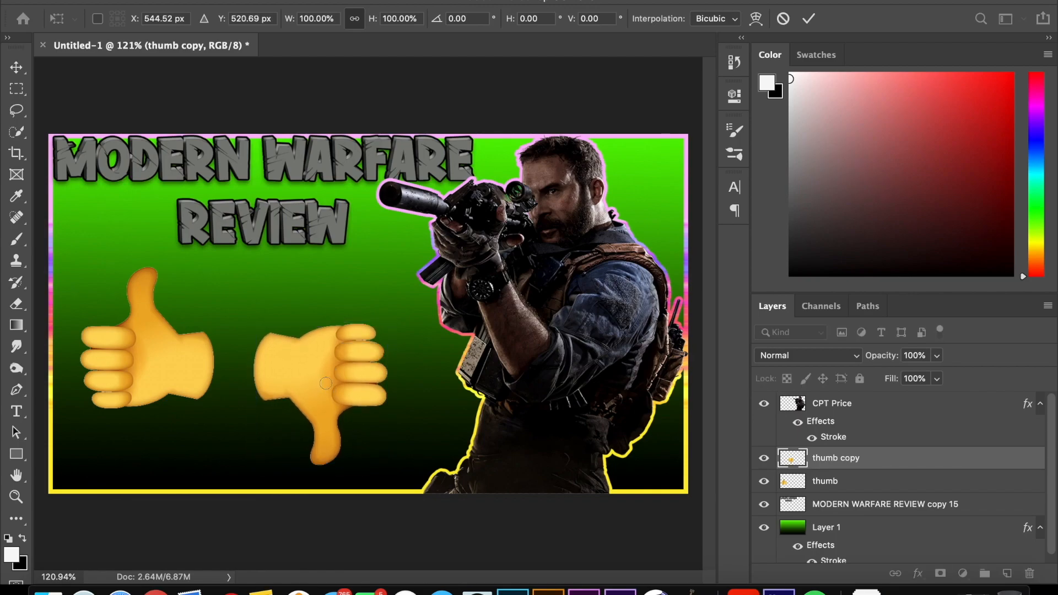
pyautogui.press('e')
# Step: Move the CPT Price layer beneath the MODERN WARFARE REVIEW copy 15 layer, just above Layer 1
pyautogui.scroll(-3, 325, 383)
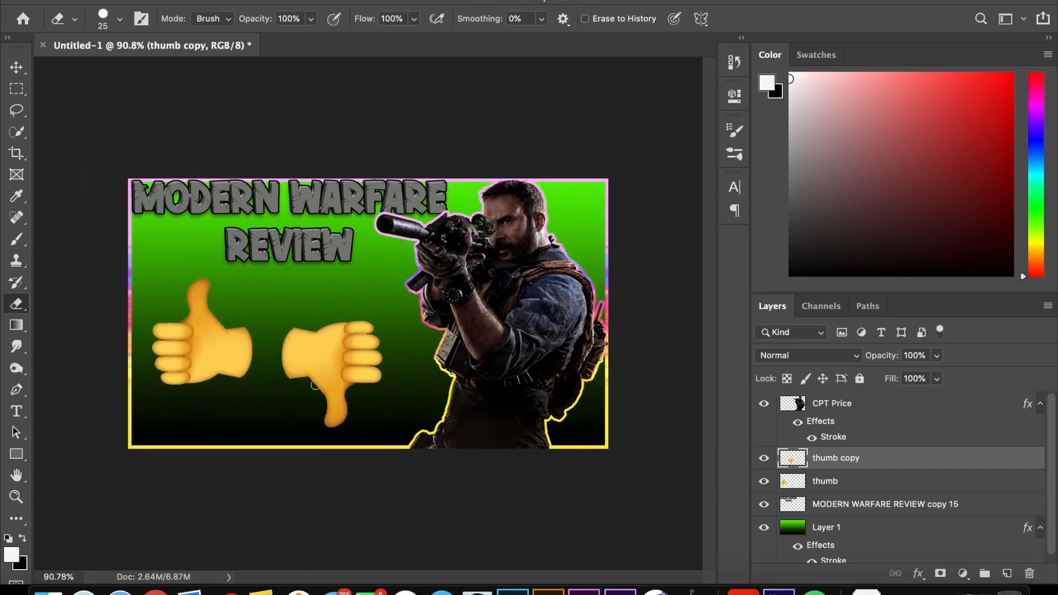
pyautogui.scroll(2, 316, 384)
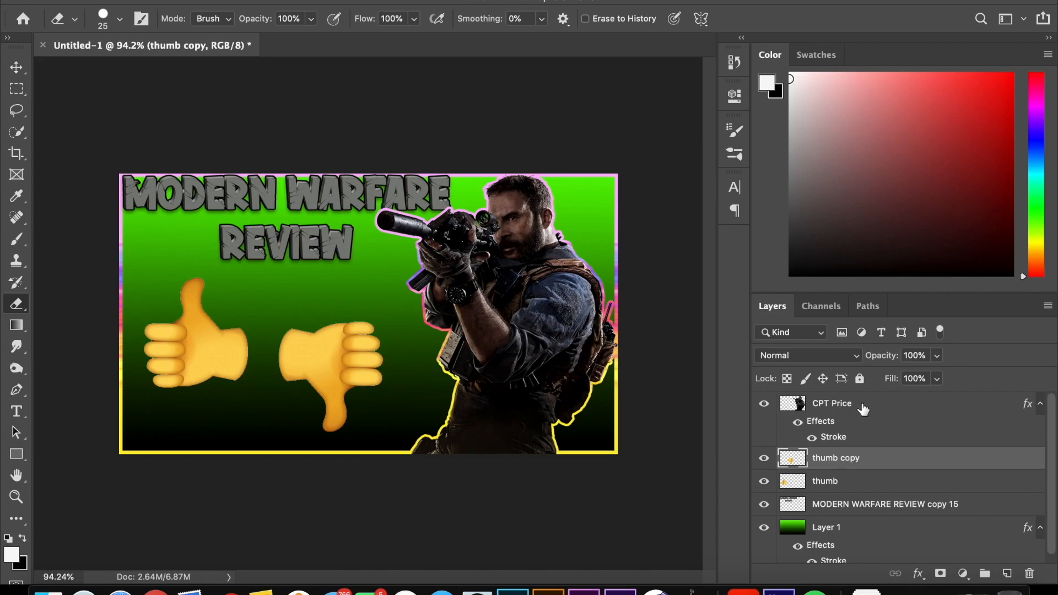
pyautogui.moveTo(863, 407); pyautogui.dragTo(859, 517)
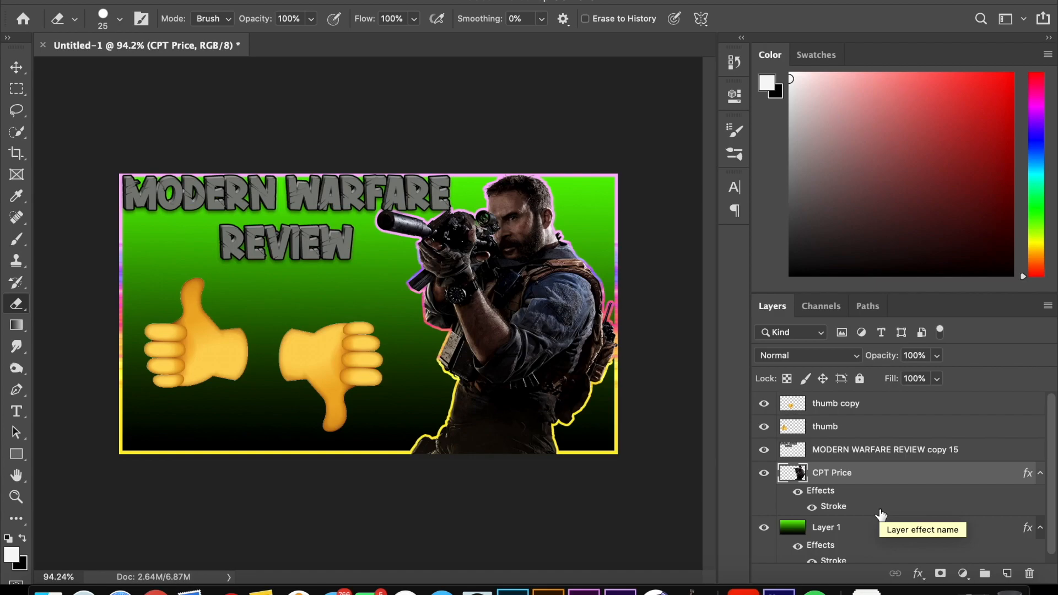
# Step: Add a Stroke effect to the thumb copy layer and set its position to Outside
pyautogui.doubleClick(872, 403)
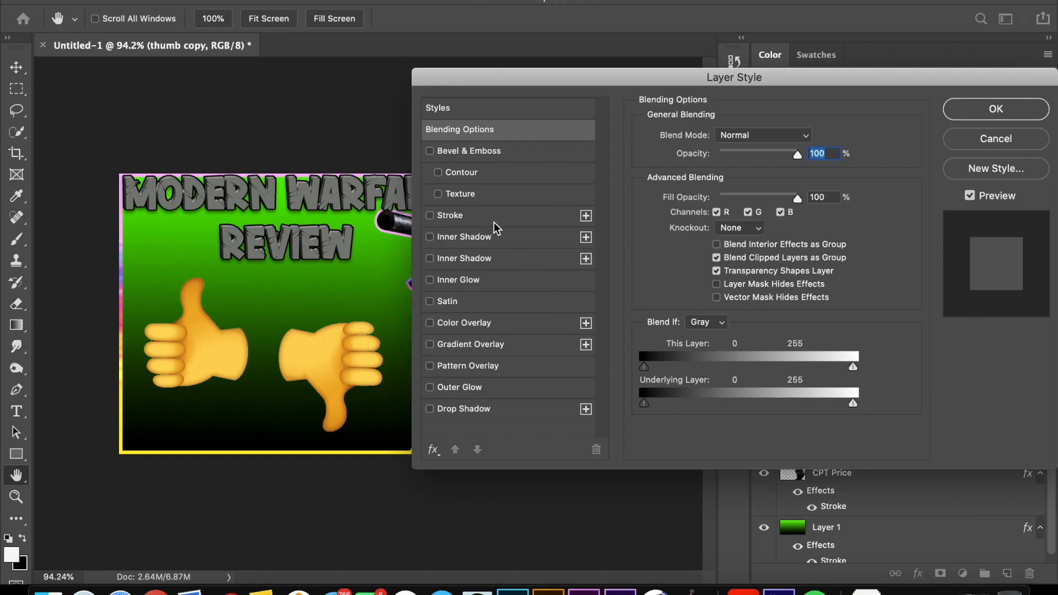
pyautogui.click(492, 216)
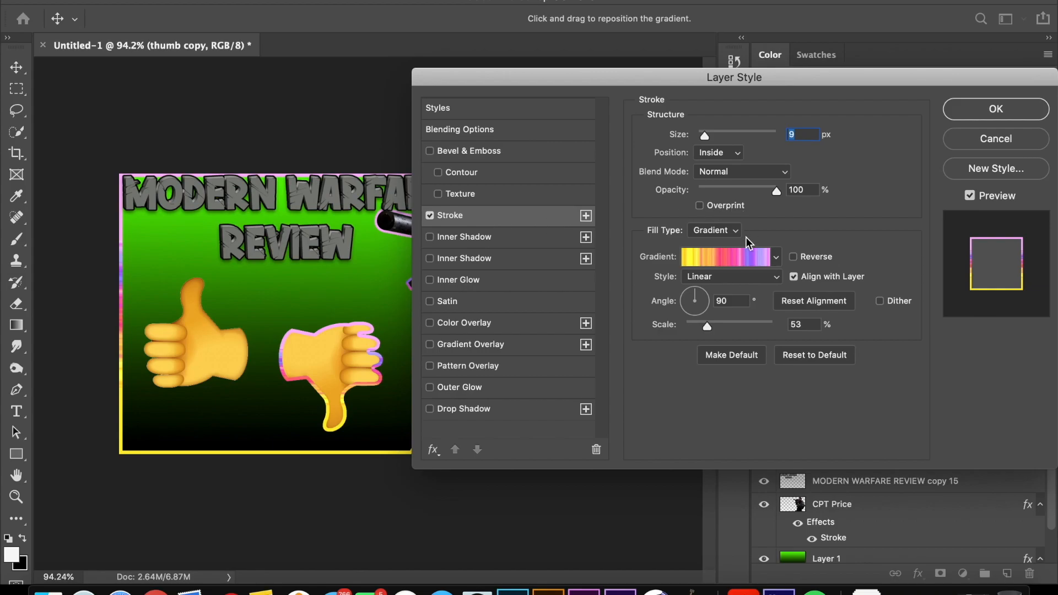
pyautogui.click(727, 153)
pyautogui.click(730, 138)
pyautogui.click(726, 254)
pyautogui.click(772, 236)
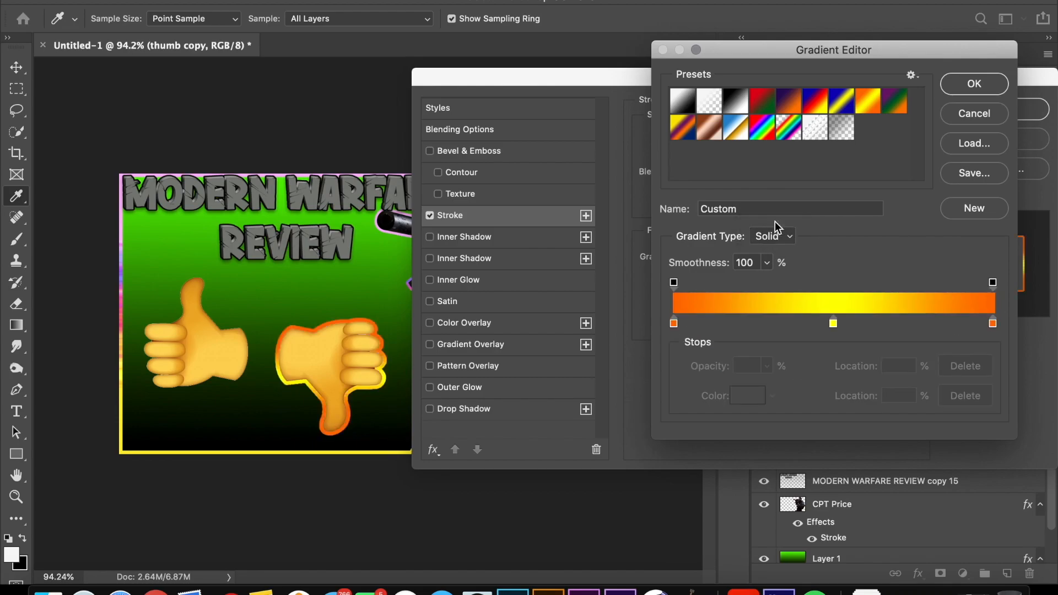
pyautogui.click(1000, 112)
# Step: Change the thumb copy layer's stroke to a solid black (000000) colour fill with a size of 5 px
pyautogui.click(728, 231)
pyautogui.click(726, 216)
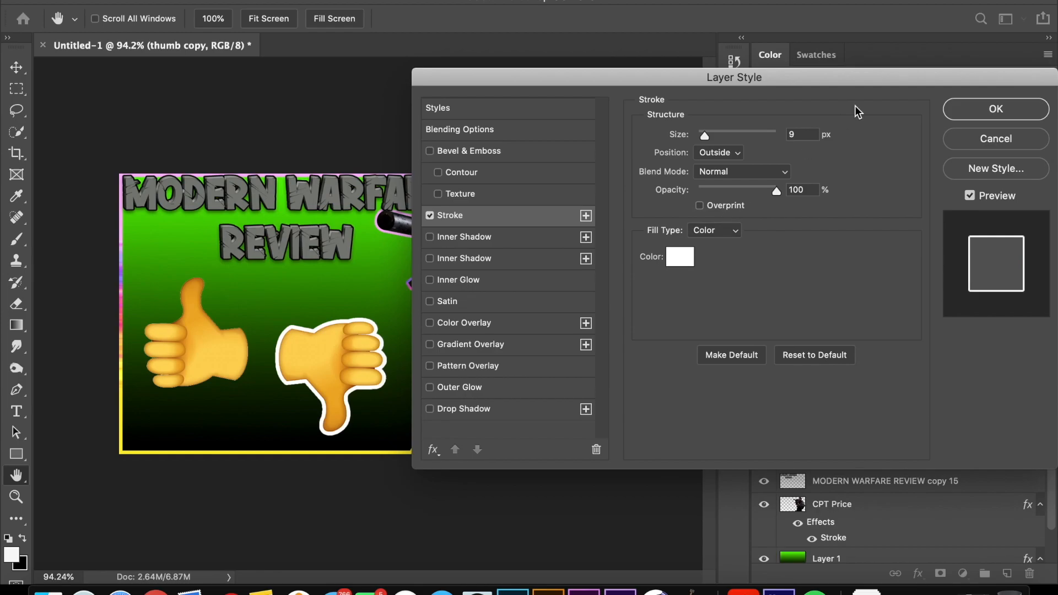
pyautogui.click(681, 257)
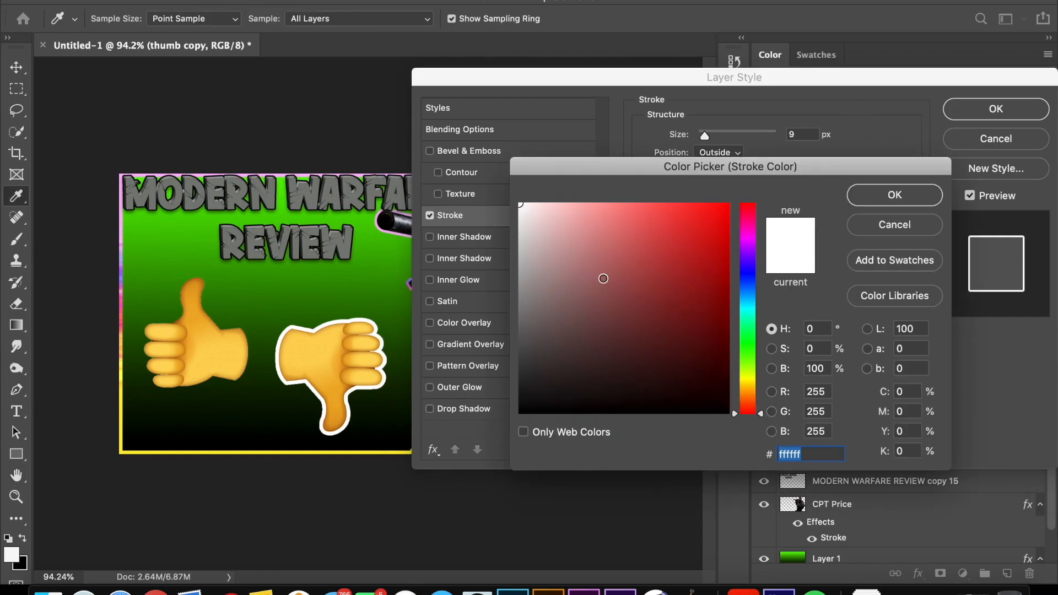
pyautogui.moveTo(603, 277); pyautogui.dragTo(432, 539)
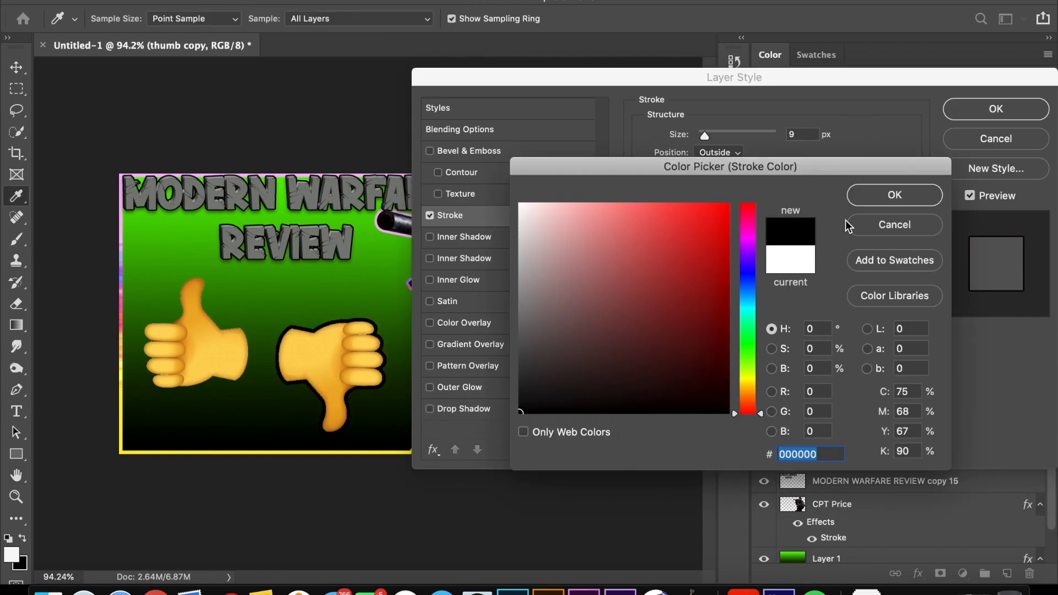
pyautogui.click(893, 195)
pyautogui.doubleClick(806, 135)
pyautogui.write('5')
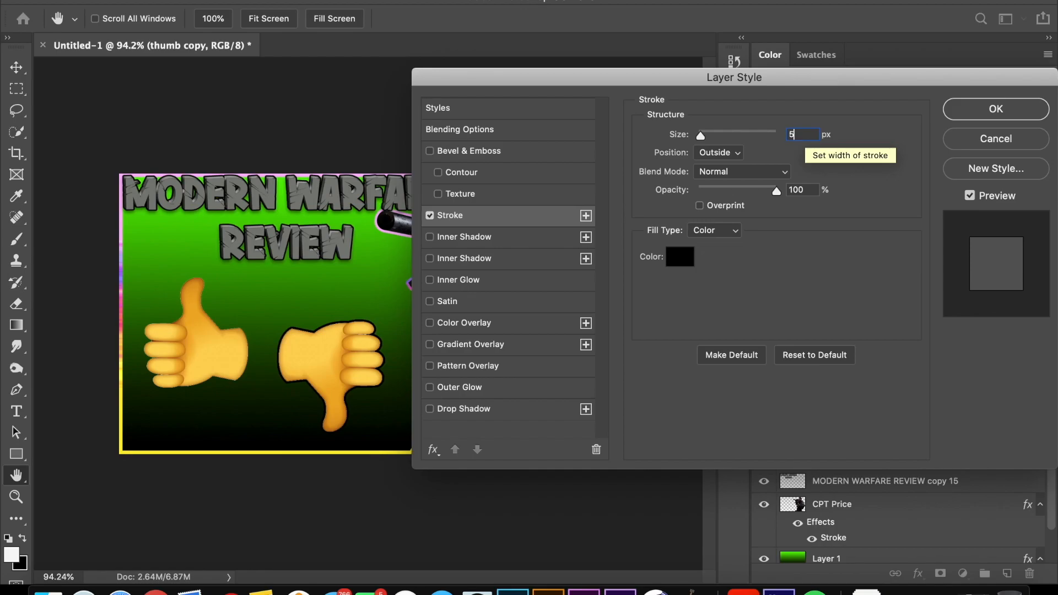
# Step: Set the thumb copy layer's stroke colour to red (ff0000) and apply the layer style
pyautogui.click(675, 255)
pyautogui.moveTo(673, 256); pyautogui.dragTo(816, 142)
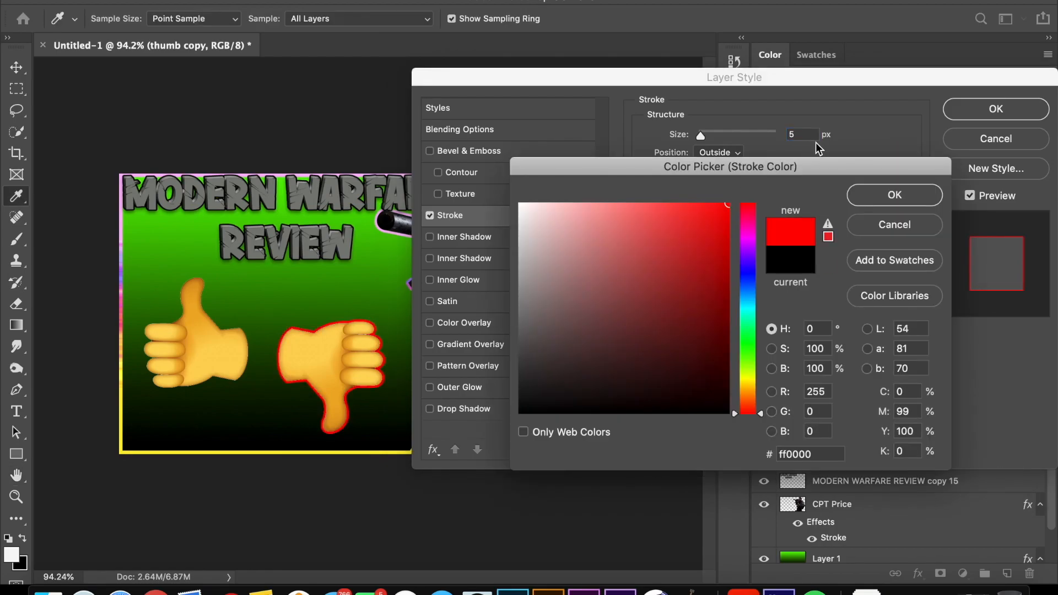
pyautogui.click(922, 202)
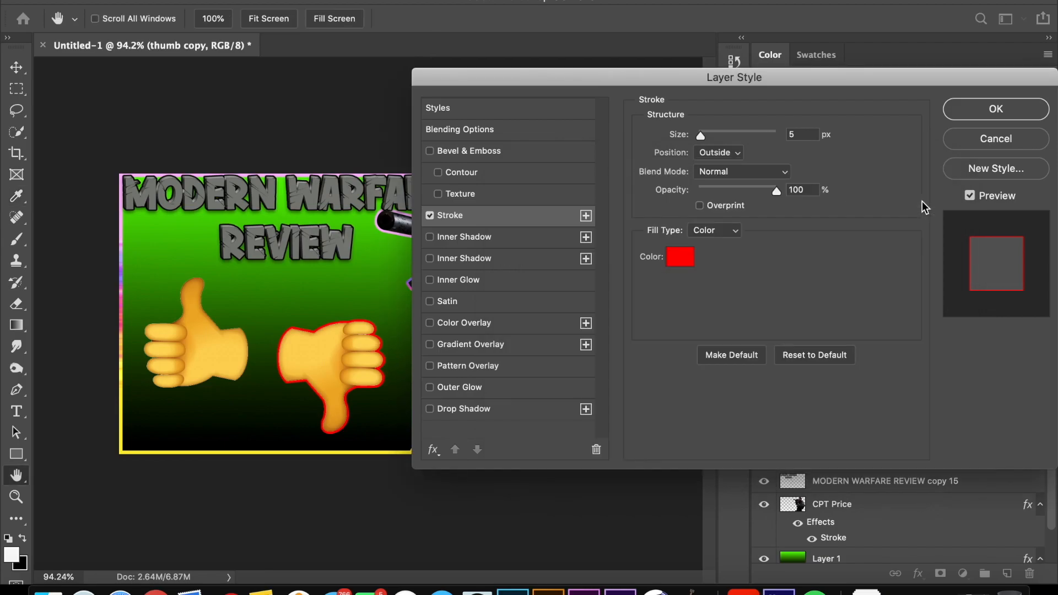
pyautogui.click(961, 114)
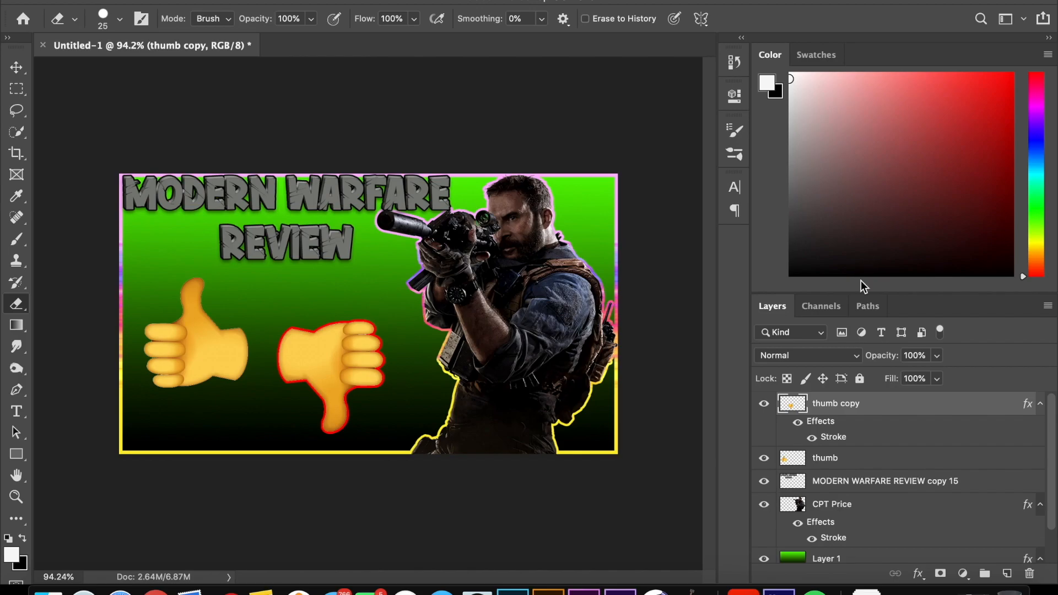
# Step: Set the thumb copy layer's stroke colour to black (000000) and its size to 8 px, and apply the style
pyautogui.doubleClick(874, 407)
pyautogui.click(481, 220)
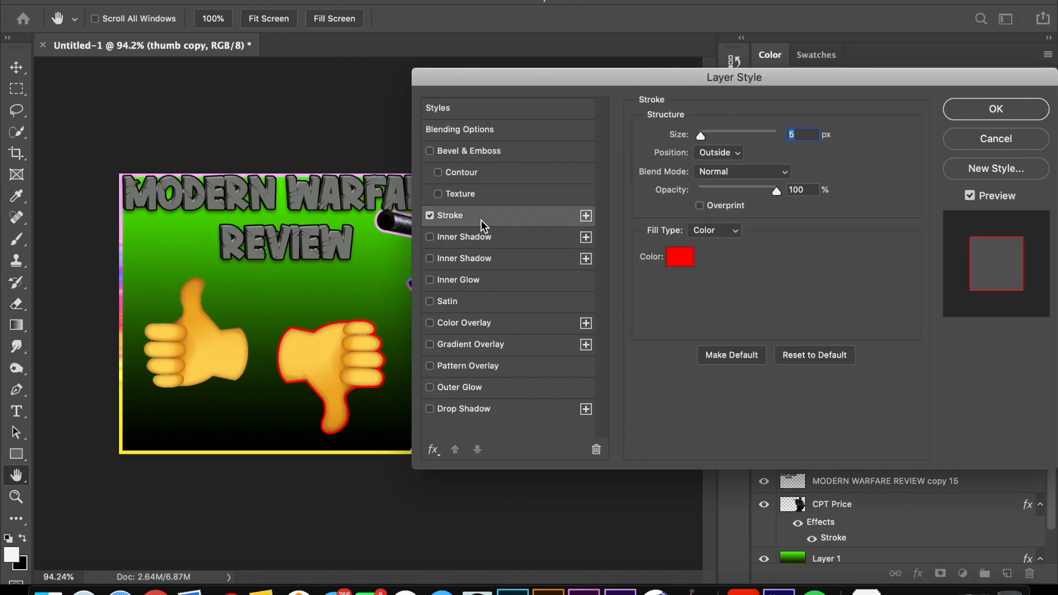
pyautogui.click(685, 254)
pyautogui.moveTo(666, 287); pyautogui.dragTo(395, 521)
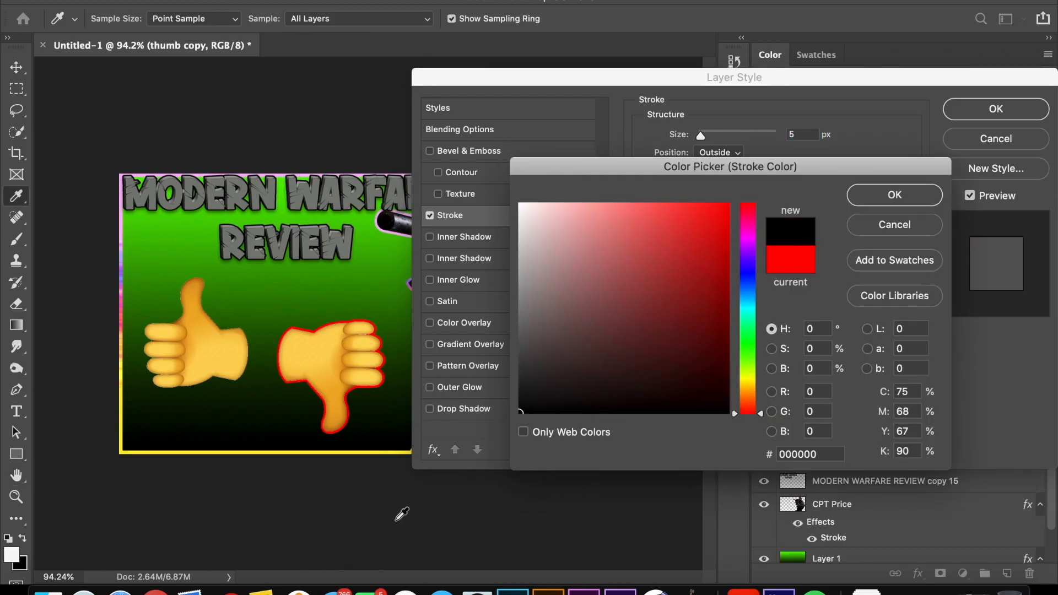
pyautogui.click(861, 200)
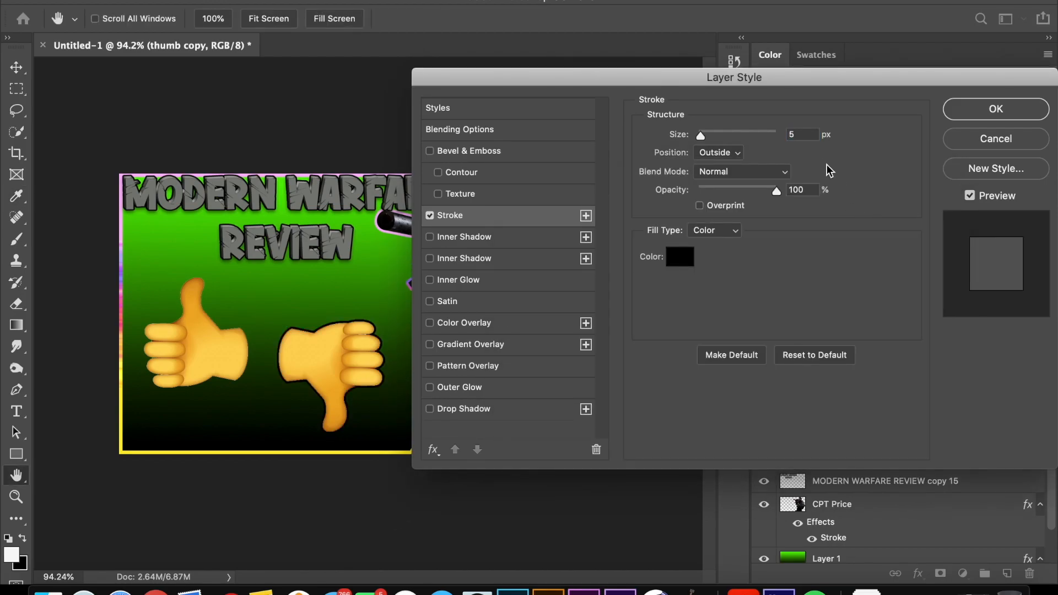
pyautogui.doubleClick(807, 133)
pyautogui.write('8')
pyautogui.press('Return')
pyautogui.press('e')
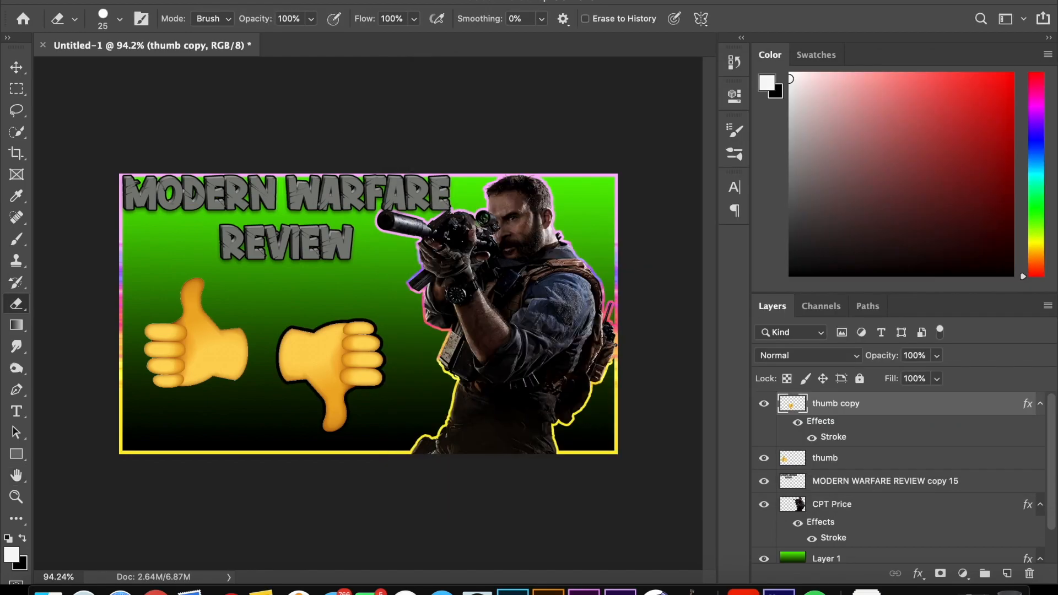
# Step: Add an 8 px black outside stroke to the thumb layer's thumbs-up emoji
pyautogui.doubleClick(848, 463)
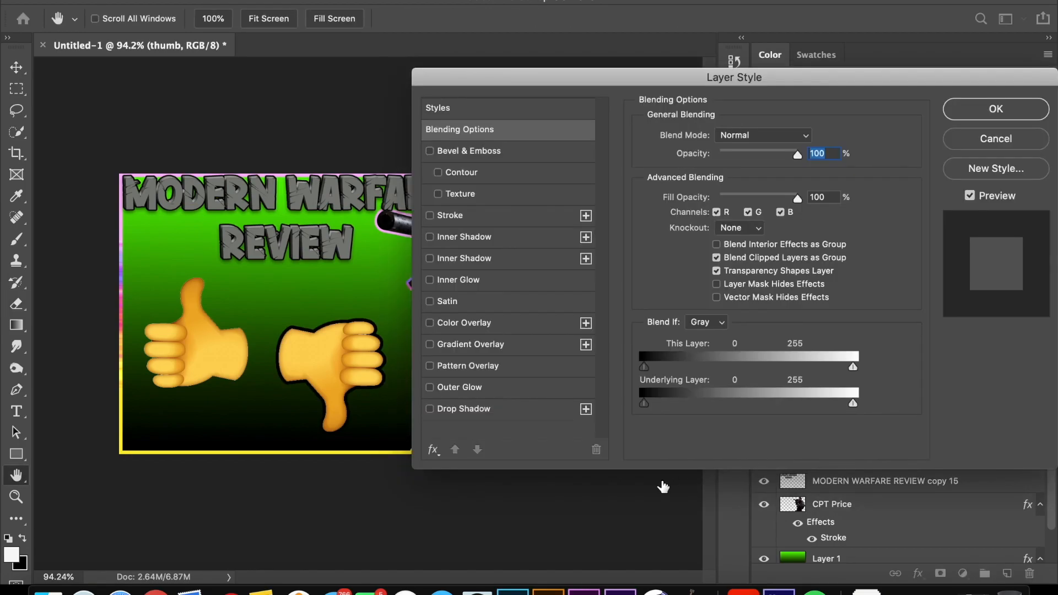
pyautogui.click(507, 212)
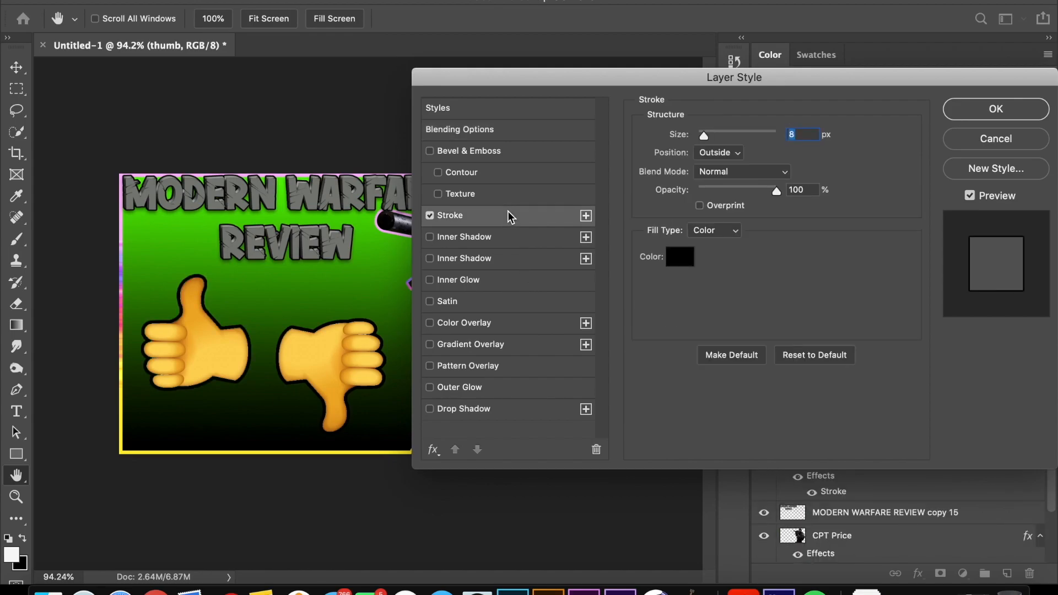
pyautogui.click(987, 108)
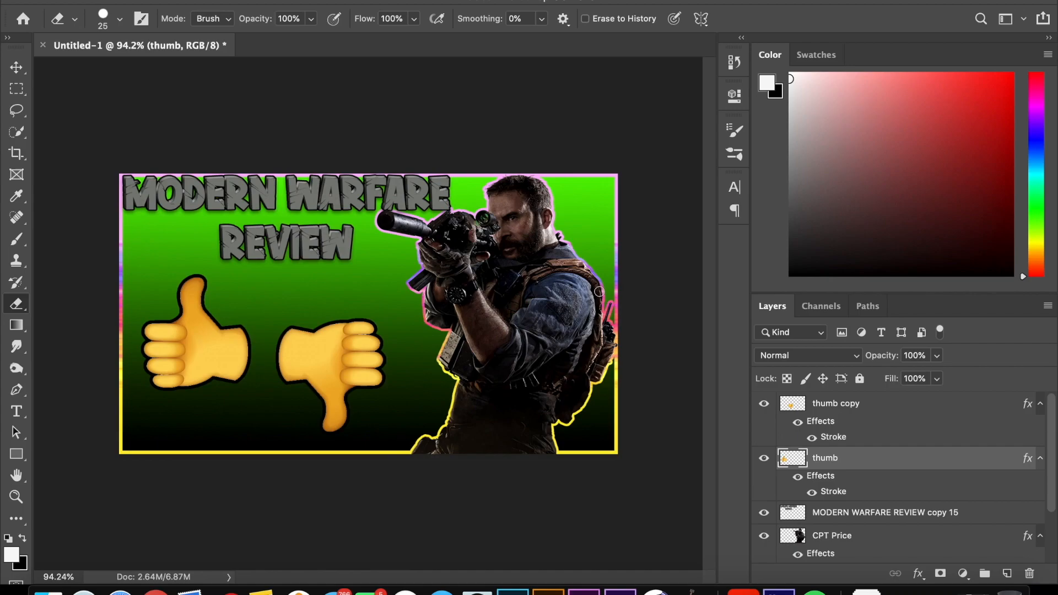
# Step: Collapse the effects lists of the thumb copy, thumb, CPT Price and Layer 1 layers
pyautogui.click(1040, 404)
pyautogui.click(1041, 427)
pyautogui.click(1041, 473)
pyautogui.click(1040, 496)
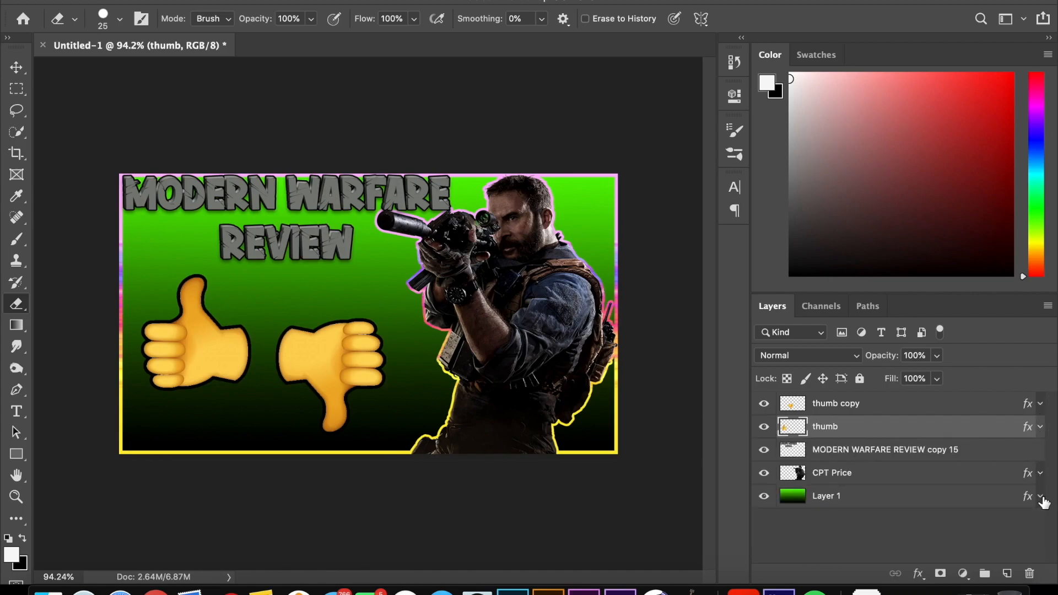
# Step: Rename the MODERN WARFARE REVIEW copy 15 layer as "Text"
pyautogui.doubleClick(918, 451)
pyautogui.write('Te')
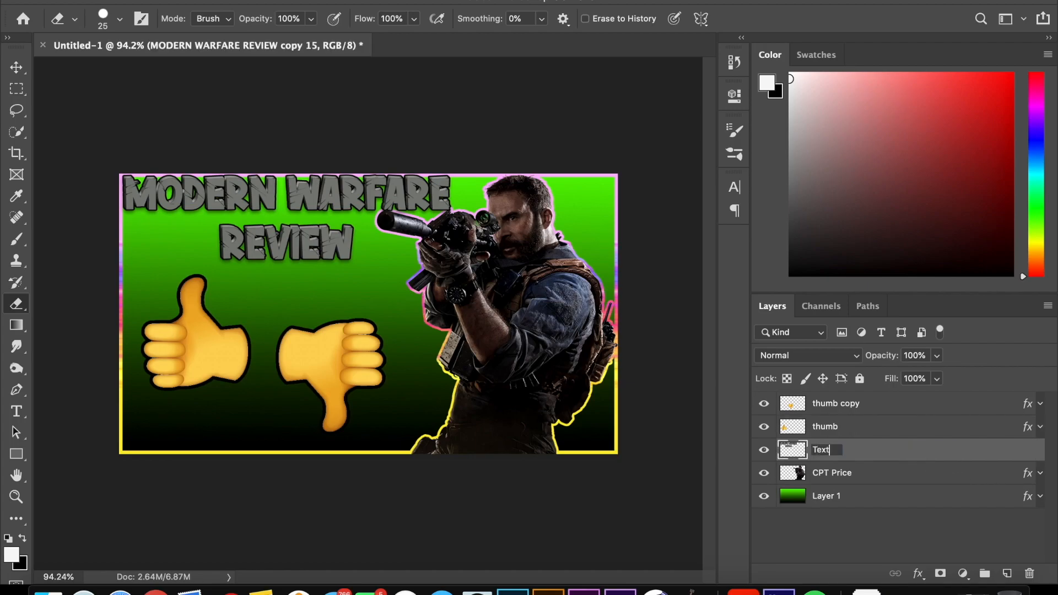
pyautogui.write('xt')
pyautogui.press('Return')
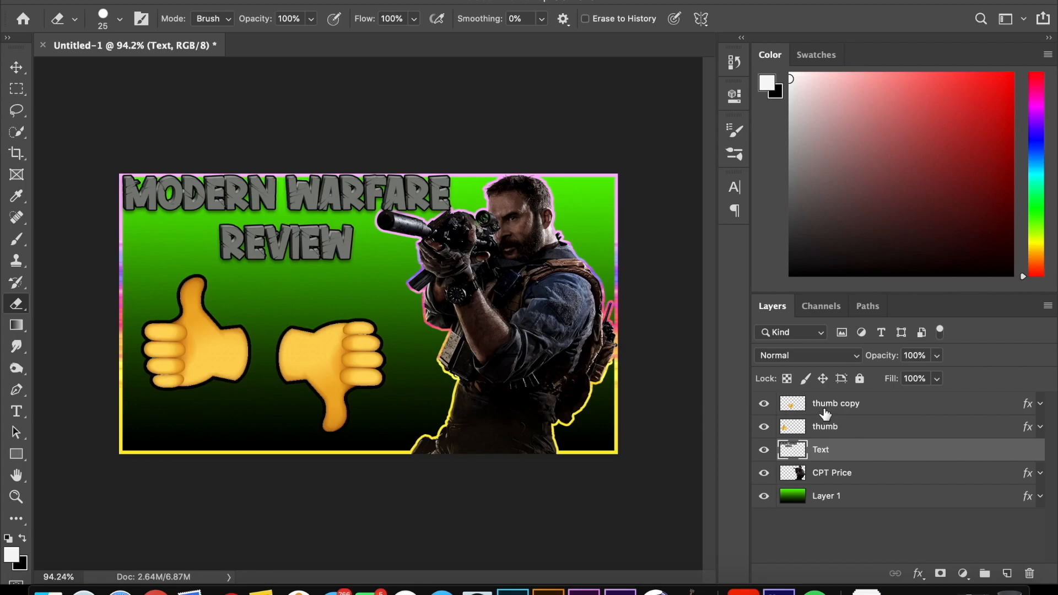
# Step: Rename the thumb layer as "thumbs up" and the thumb copy layer as "thumbs down"
pyautogui.doubleClick(840, 426)
pyautogui.write('s')
pyautogui.write('humbs up')
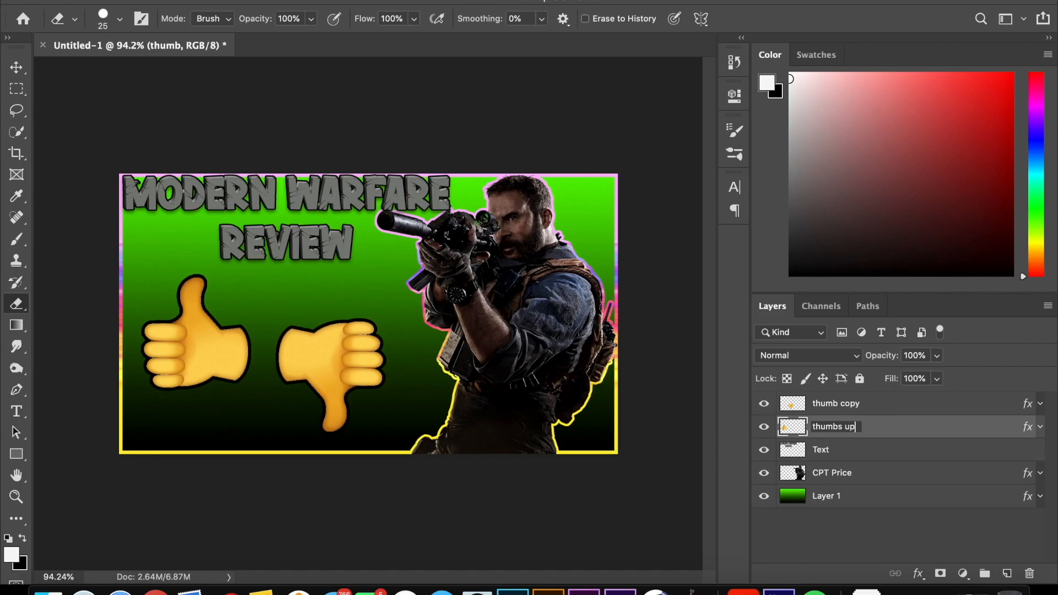
pyautogui.press('Return')
pyautogui.doubleClick(835, 403)
pyautogui.write('thumg')
pyautogui.write('s down')
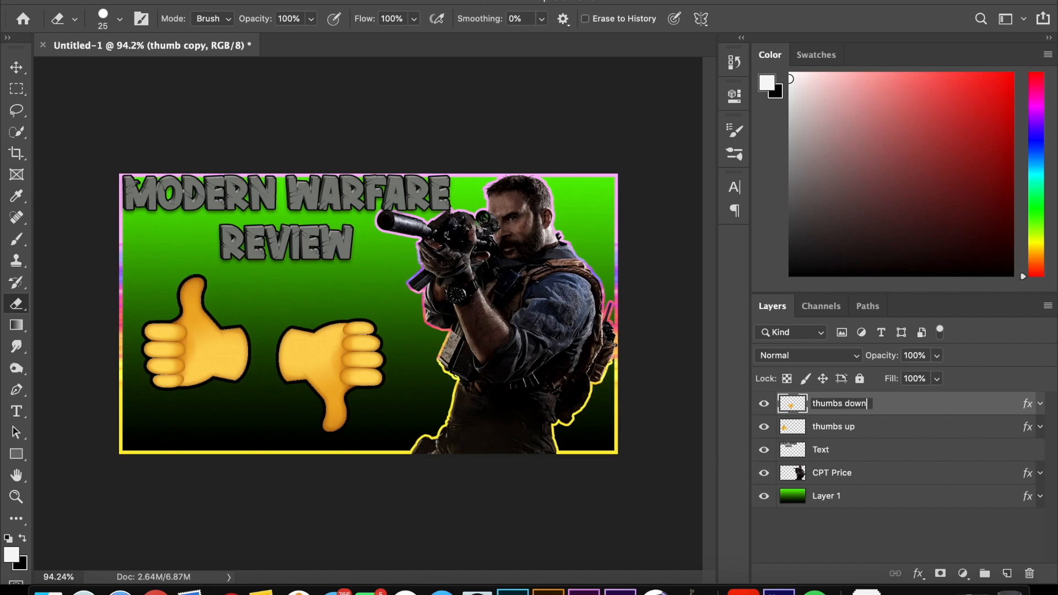
pyautogui.press('Return')
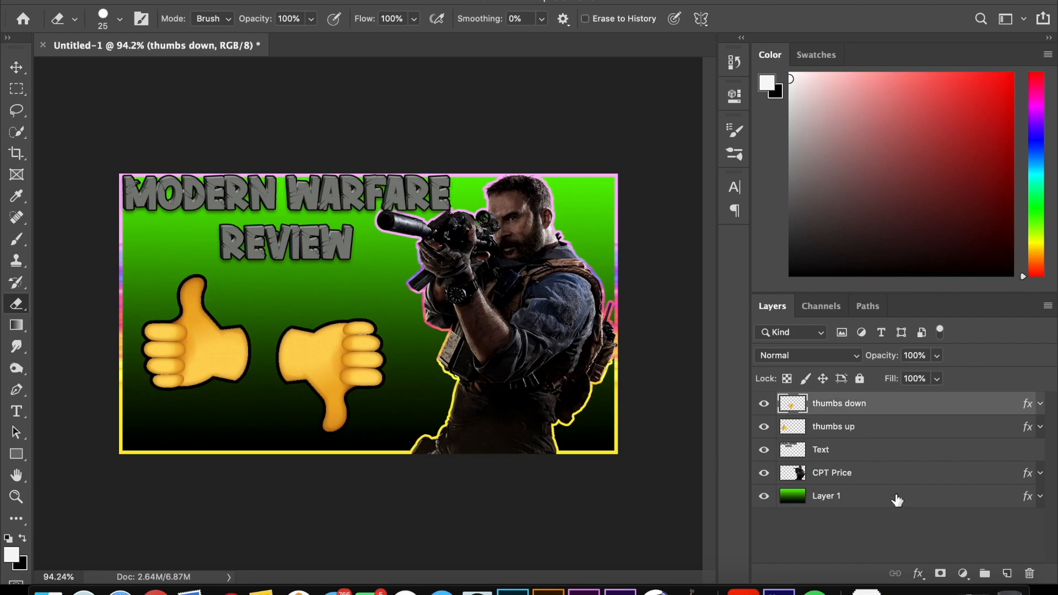
# Step: Duplicate the Text layer and apply Glowing Edges to the copy with edge width 2, edge brightness 8 and smoothness 5
pyautogui.click(866, 454)
pyautogui.hotkey('ctrl', 'j')
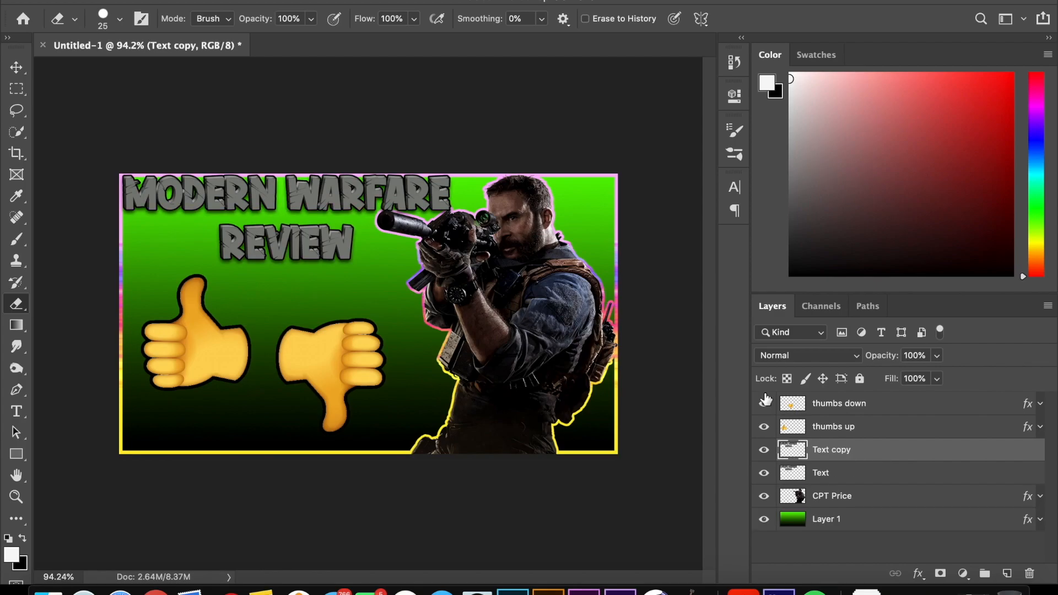
pyautogui.click(404, 0)
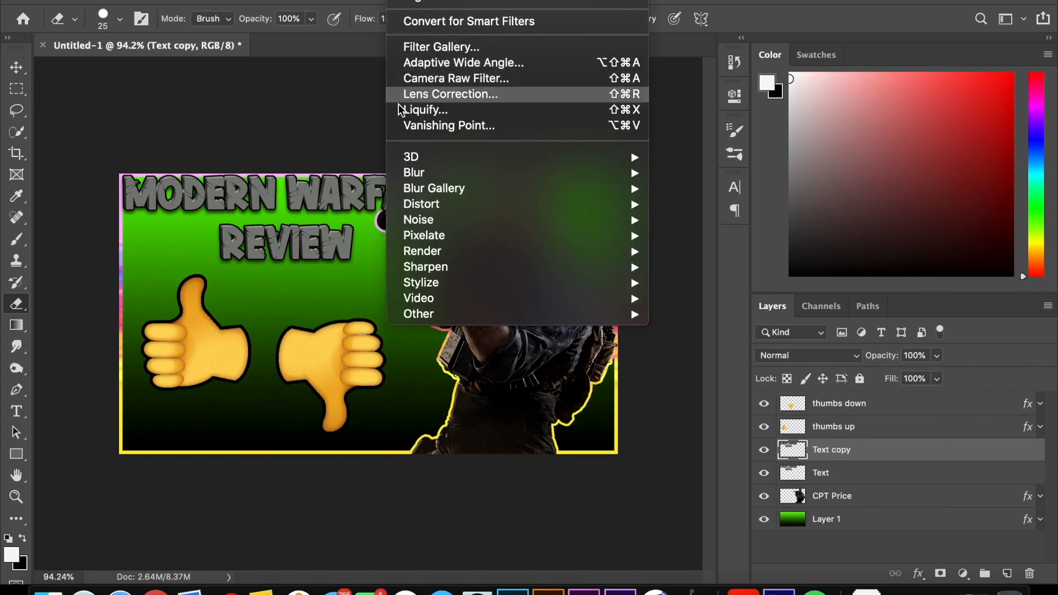
pyautogui.moveTo(420, 181)
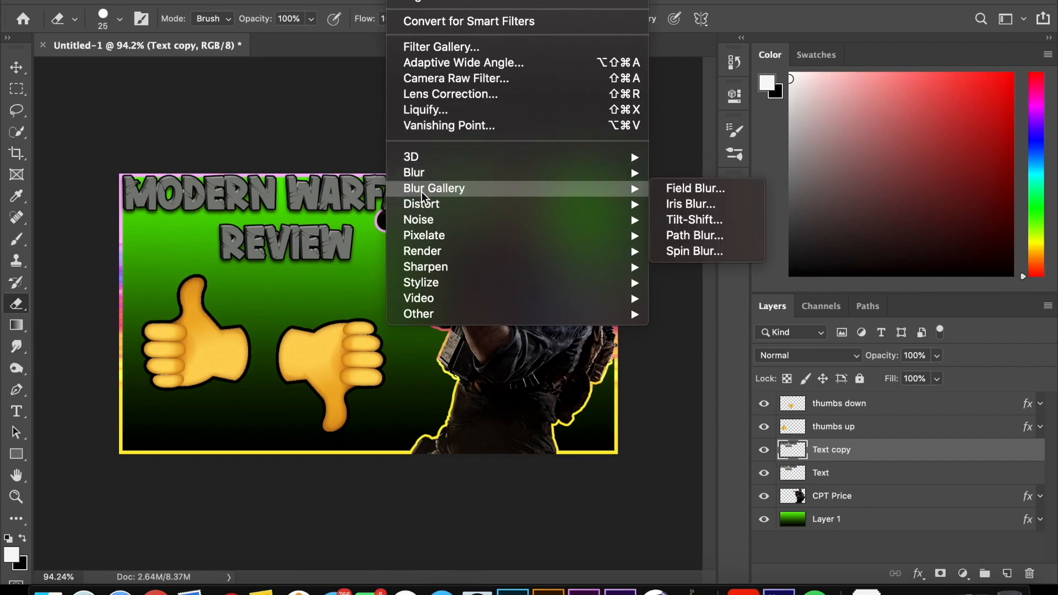
pyautogui.click(421, 48)
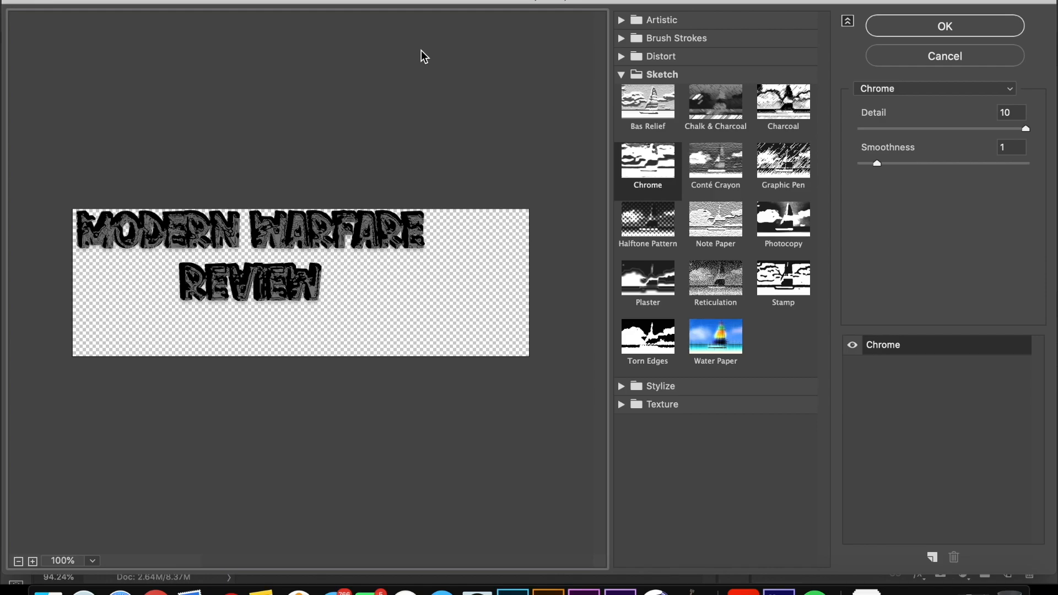
pyautogui.click(621, 74)
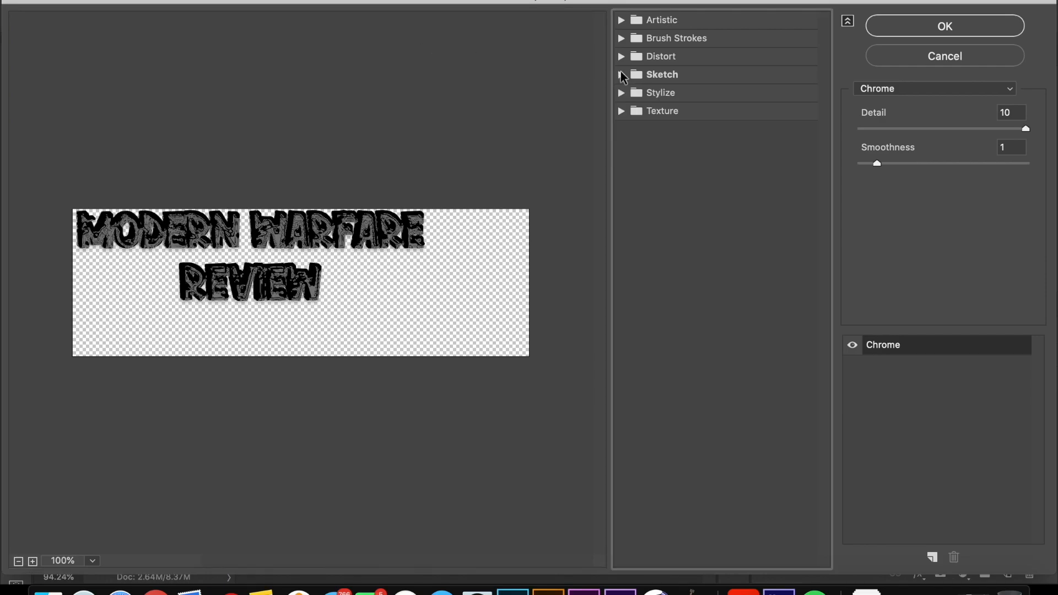
pyautogui.click(625, 93)
pyautogui.click(639, 111)
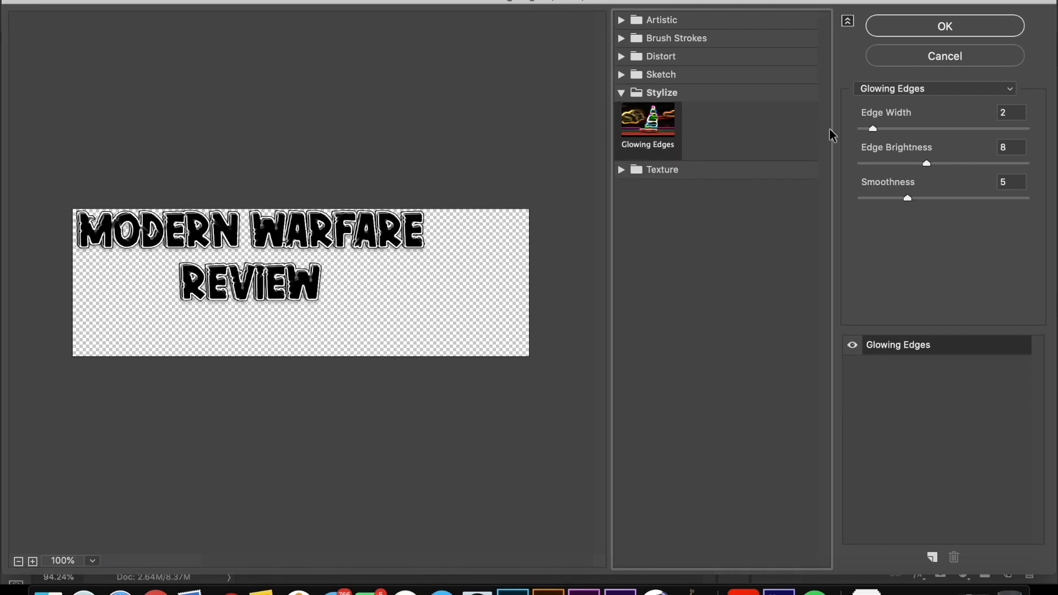
pyautogui.click(940, 27)
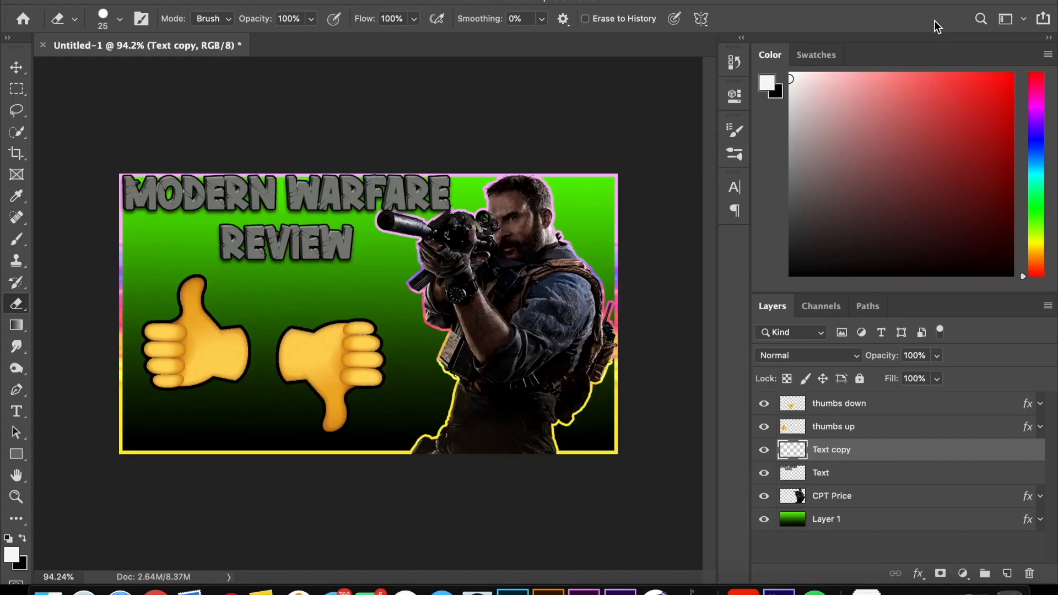
# Step: Keep the Text copy layer's blend mode at Normal and undo its Glowing Edges filter
pyautogui.click(800, 364)
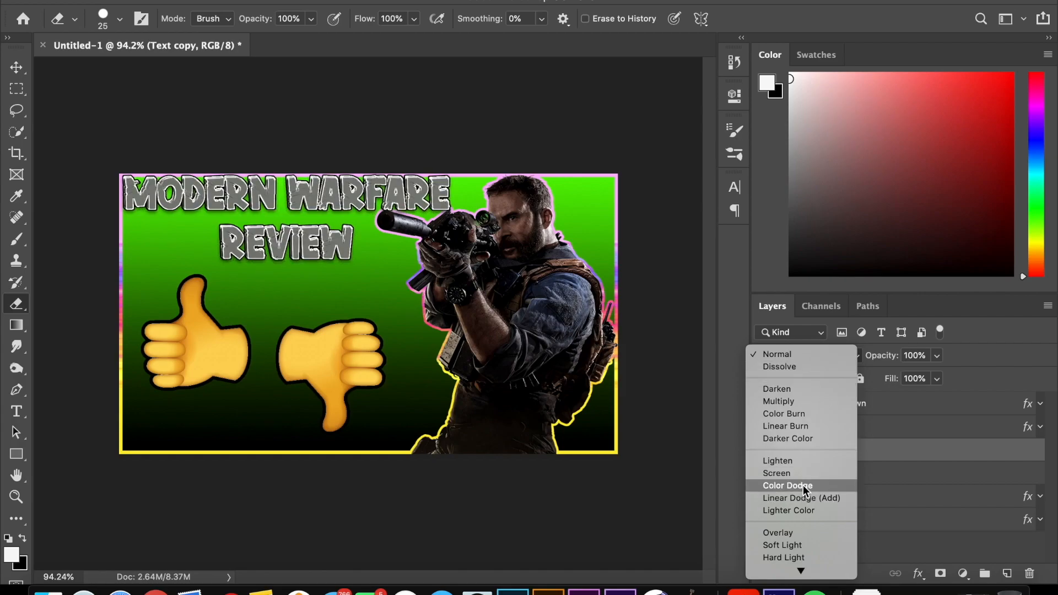
pyautogui.moveTo(799, 575)
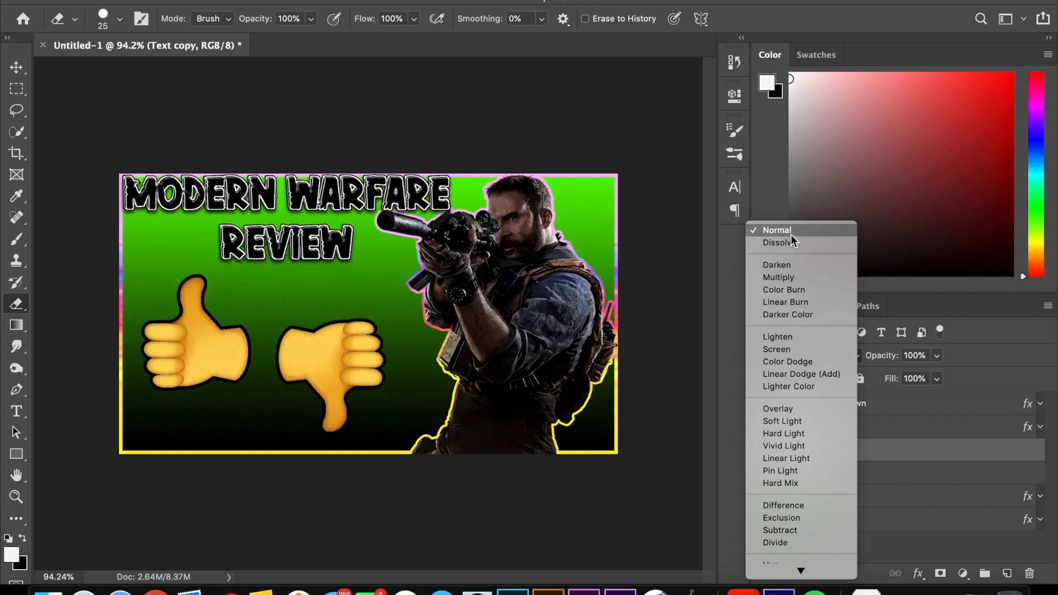
pyautogui.click(804, 231)
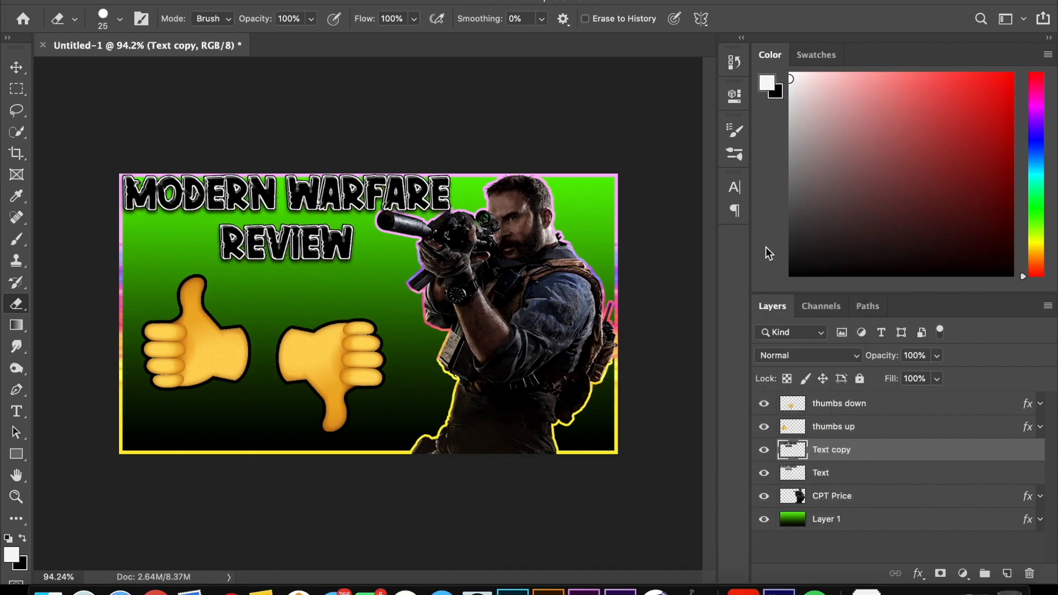
pyautogui.press('super+z')
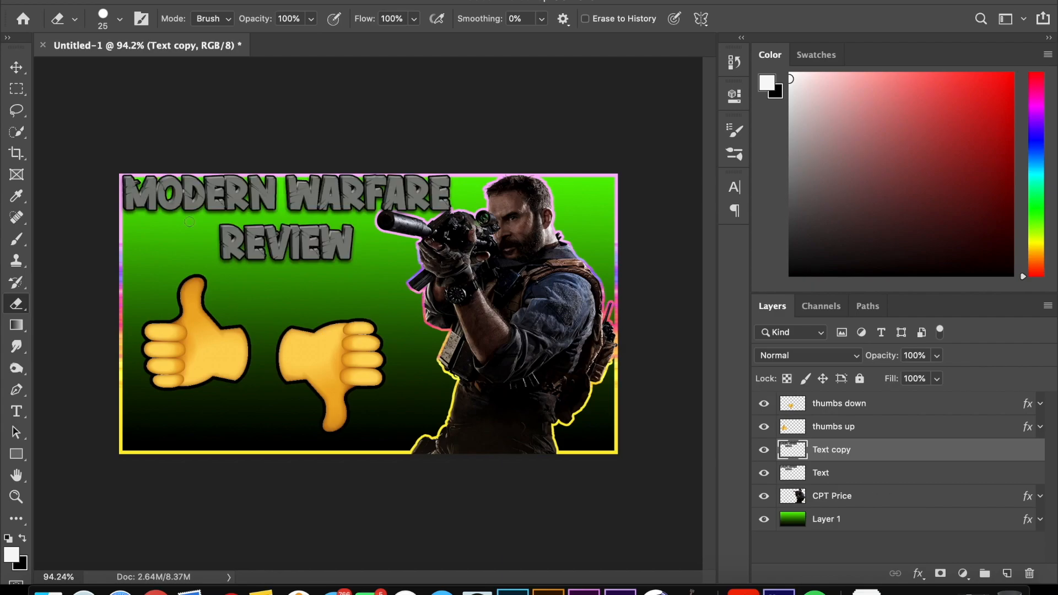
pyautogui.scroll(3, 189, 222)
pyautogui.scroll(-2, 189, 221)
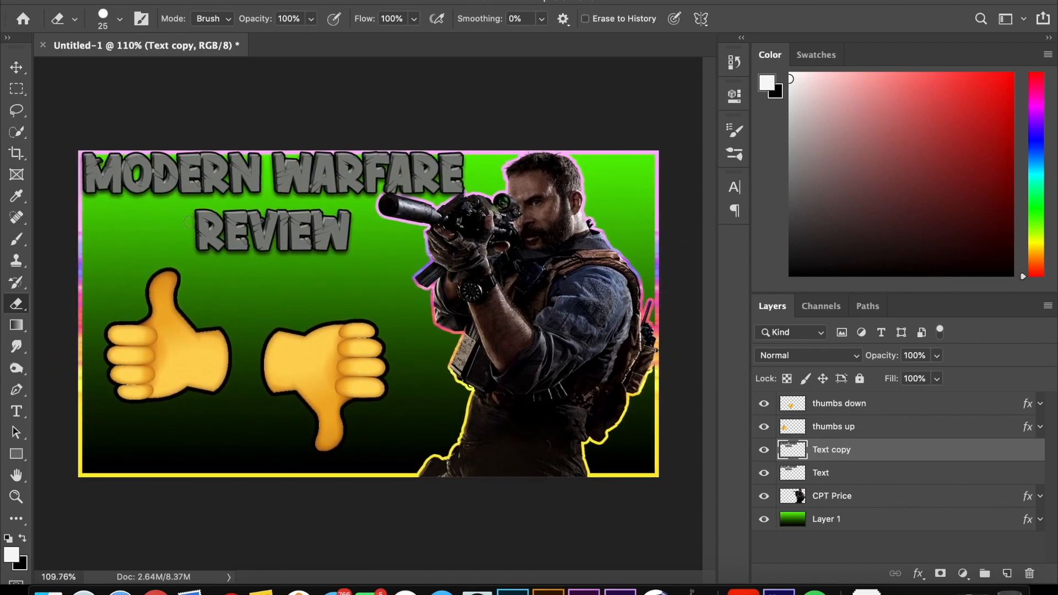
pyautogui.scroll(-1, 189, 222)
pyautogui.scroll(1, 189, 221)
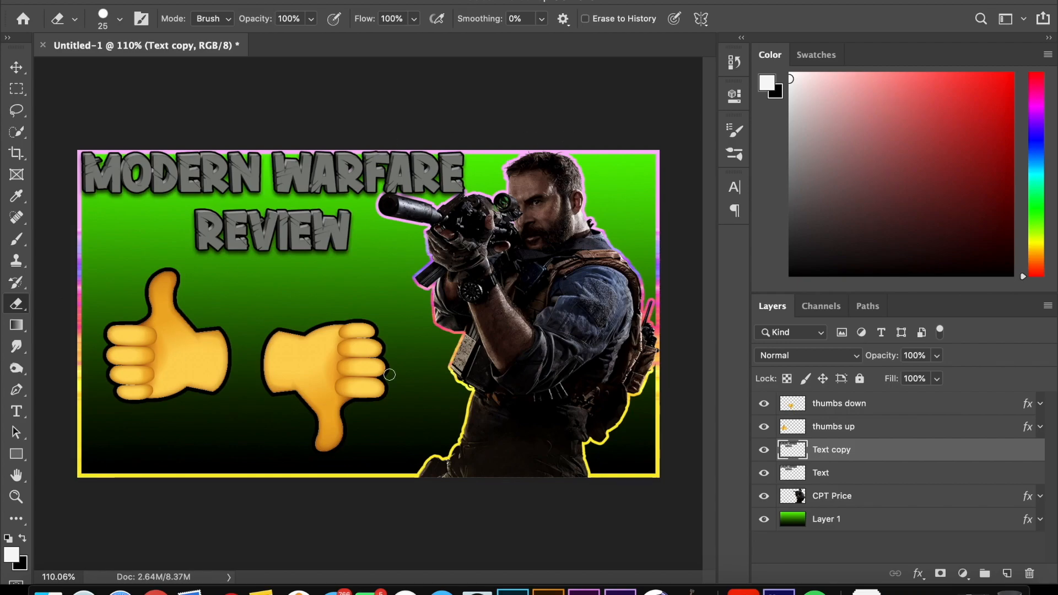
# Step: Export the thumbnail as a PNG named MWReviewThumbnail to the Desktop
pyautogui.click(147, 0)
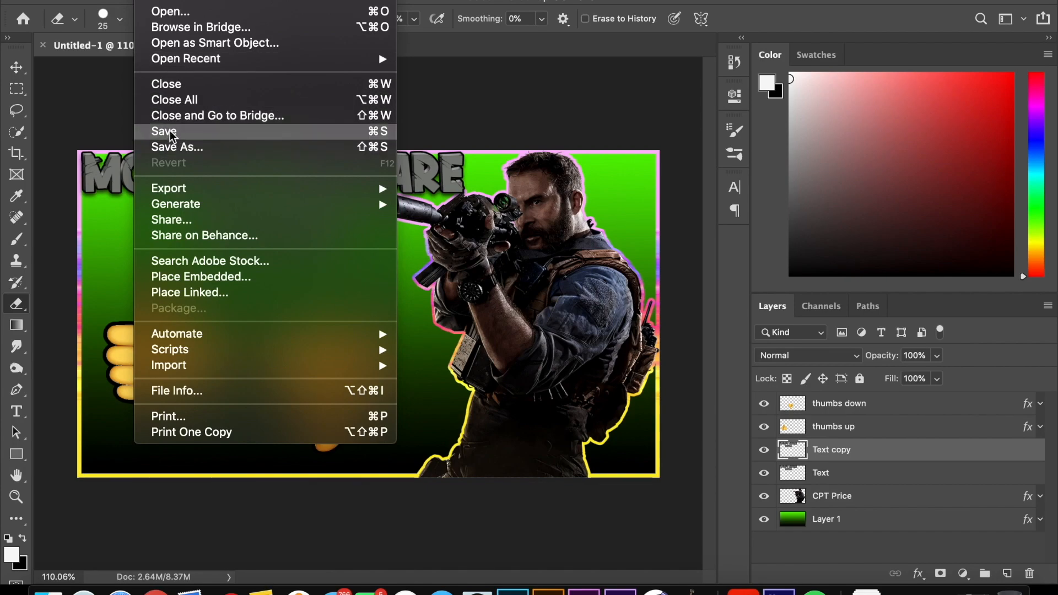
pyautogui.moveTo(358, 188)
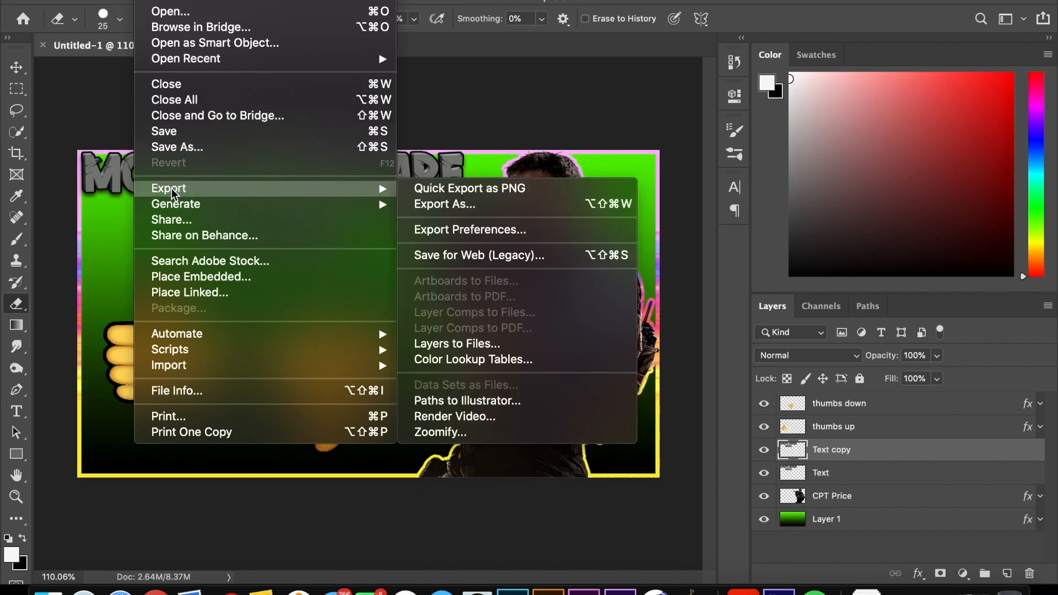
pyautogui.click(583, 187)
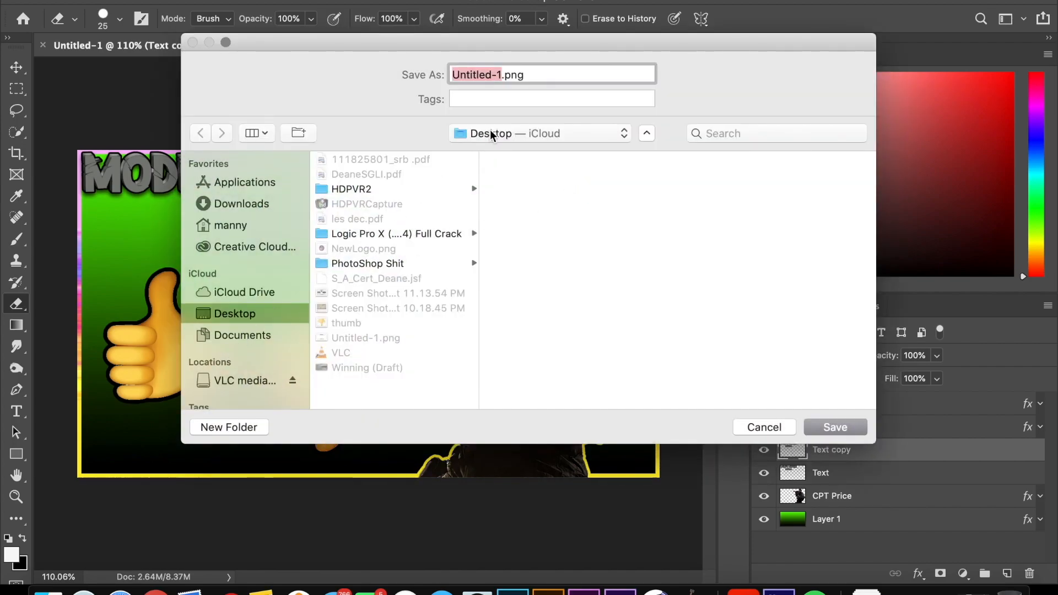
pyautogui.write('MW')
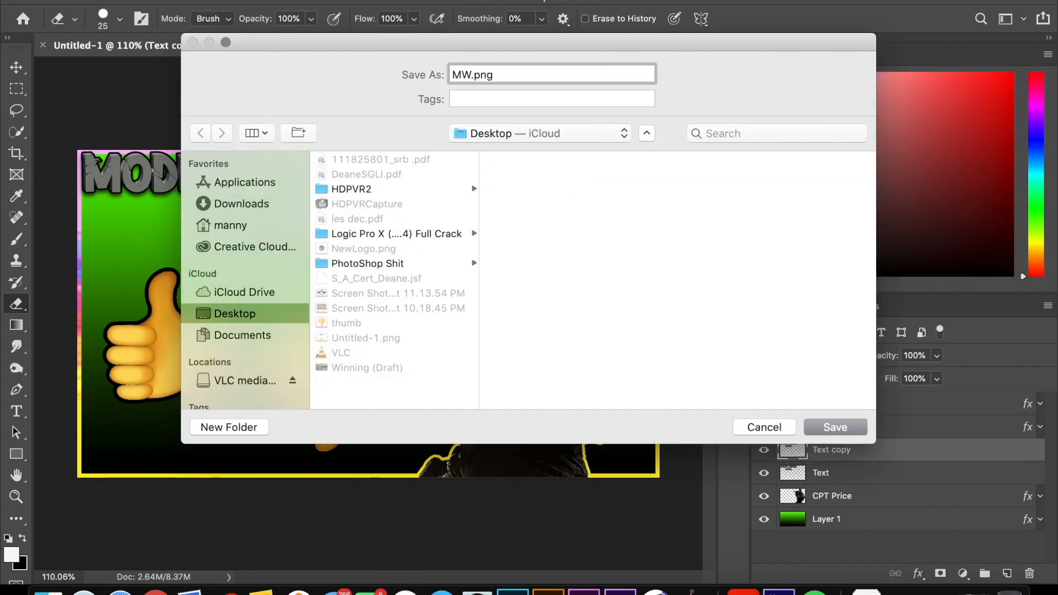
pyautogui.write('Rev')
pyautogui.write('iew')
pyautogui.write('Thumbnail')
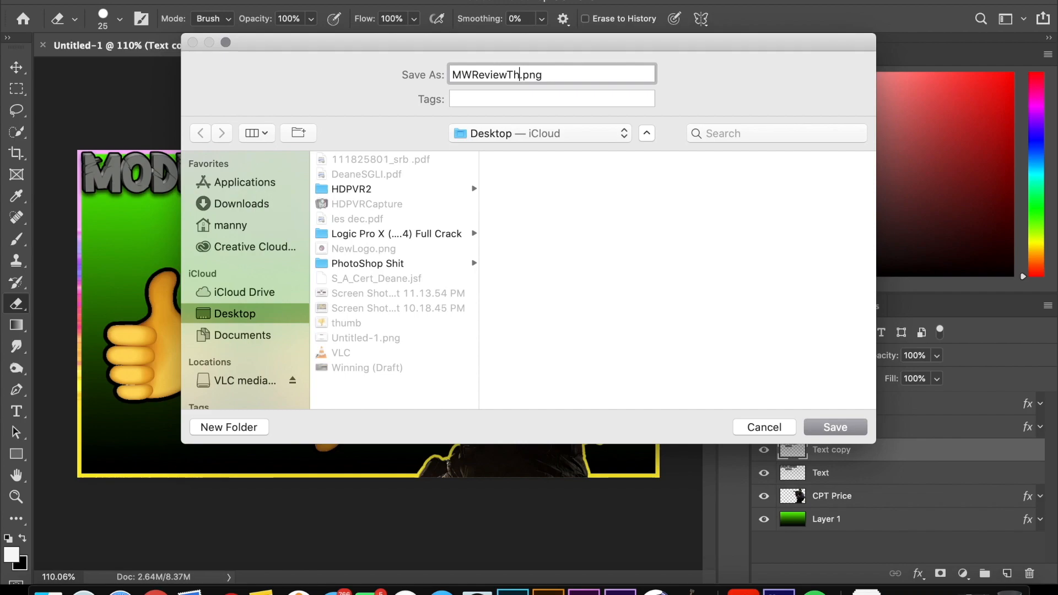
pyautogui.write('k')
pyautogui.press('BackSpace')
pyautogui.write('l')
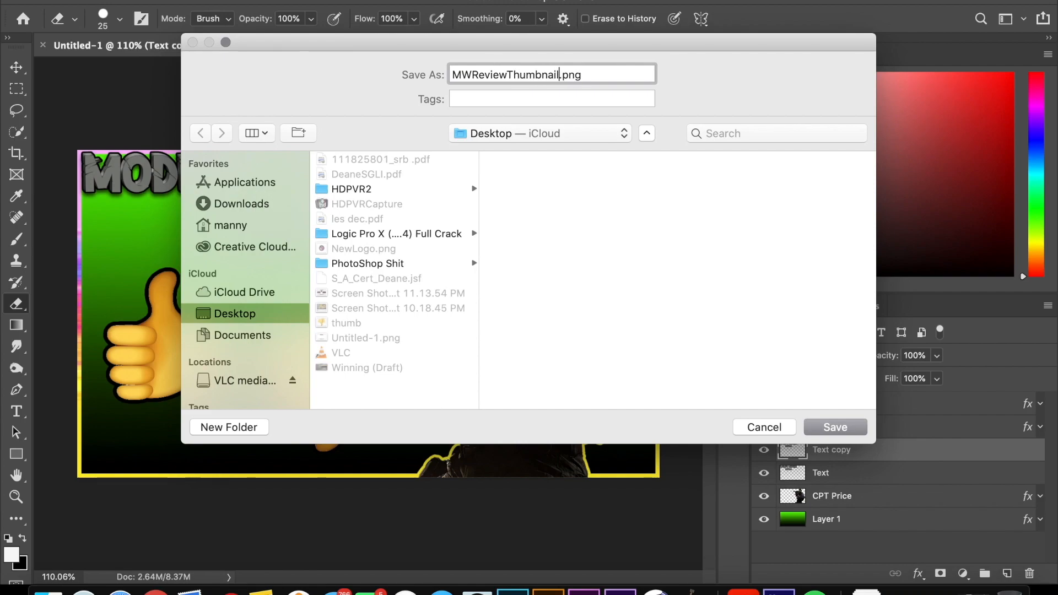
pyautogui.click(826, 427)
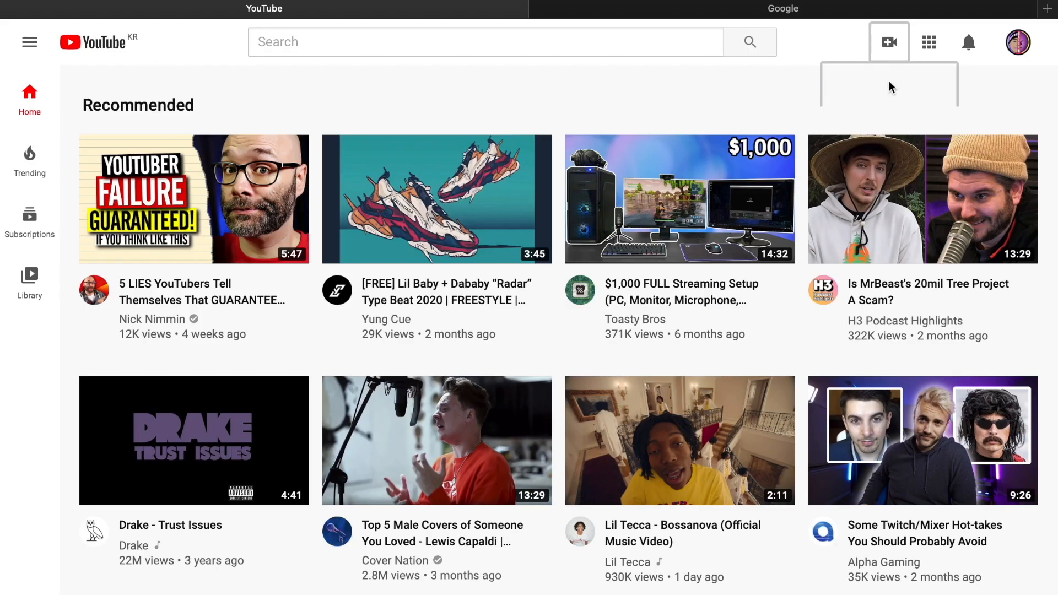
# Step: Switch to YouTube Studio and upload the video file 20200106_135645.m2ts from the HDPVR2 folder
pyautogui.click(888, 82)
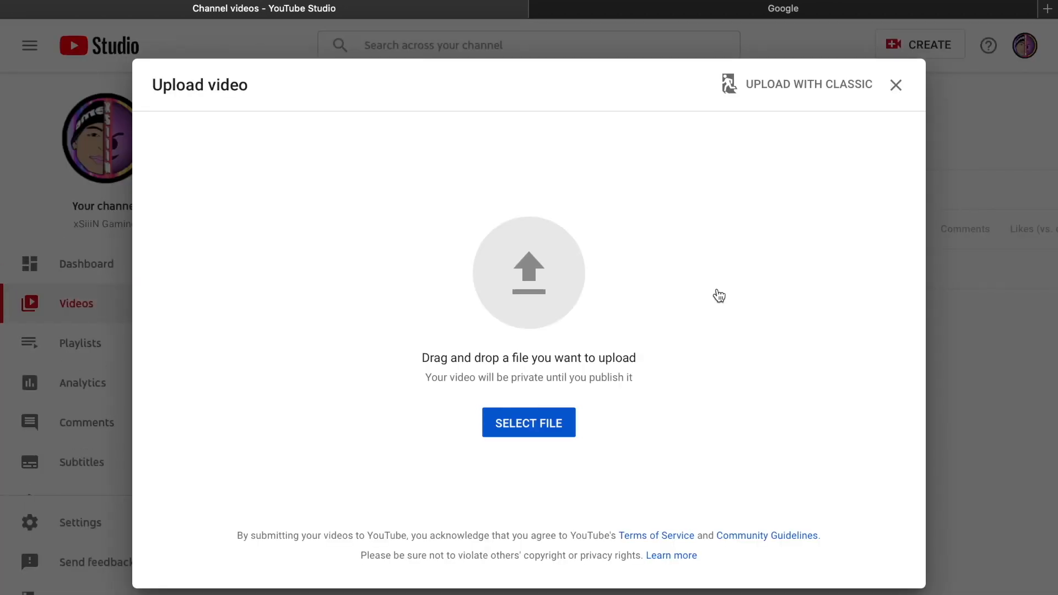
pyautogui.click(549, 415)
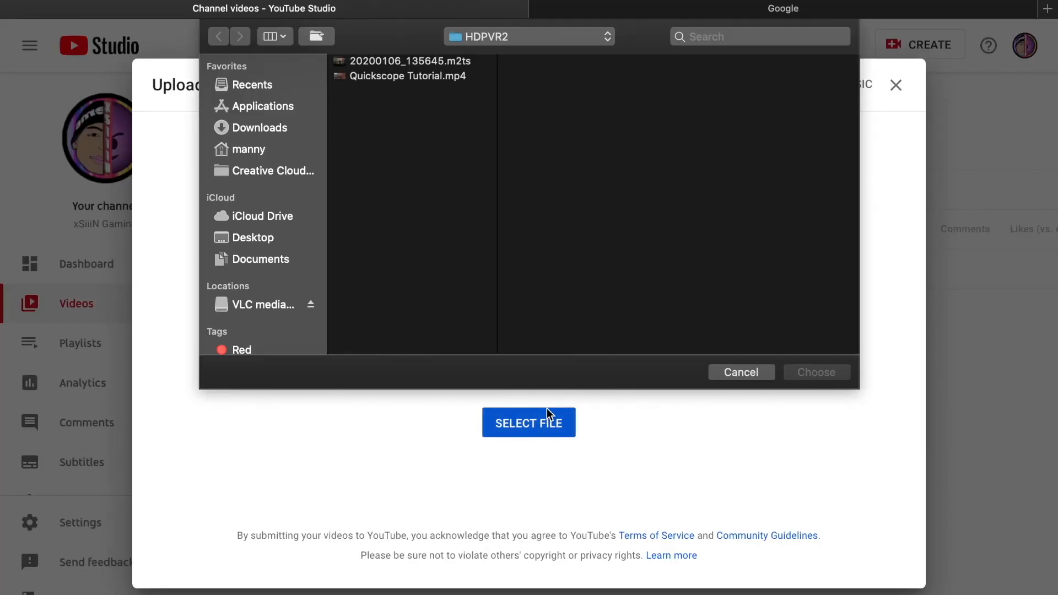
pyautogui.click(473, 65)
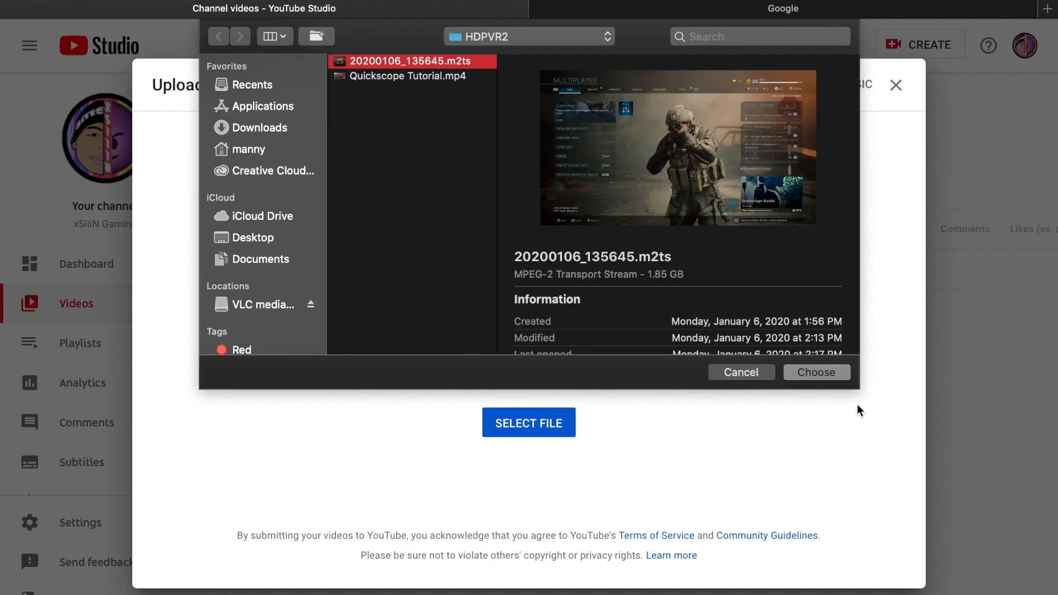
pyautogui.click(835, 374)
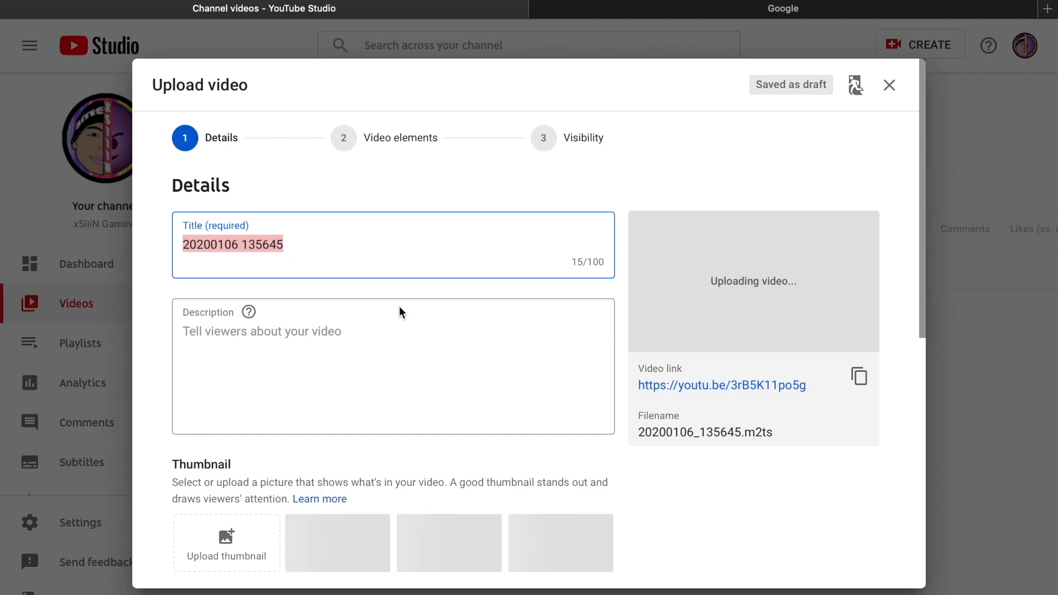
# Step: Title the uploaded video "MW Review"
pyautogui.write('mw')
pyautogui.press('BackSpace')
pyautogui.press('BackSpace')
pyautogui.write('MW Review')
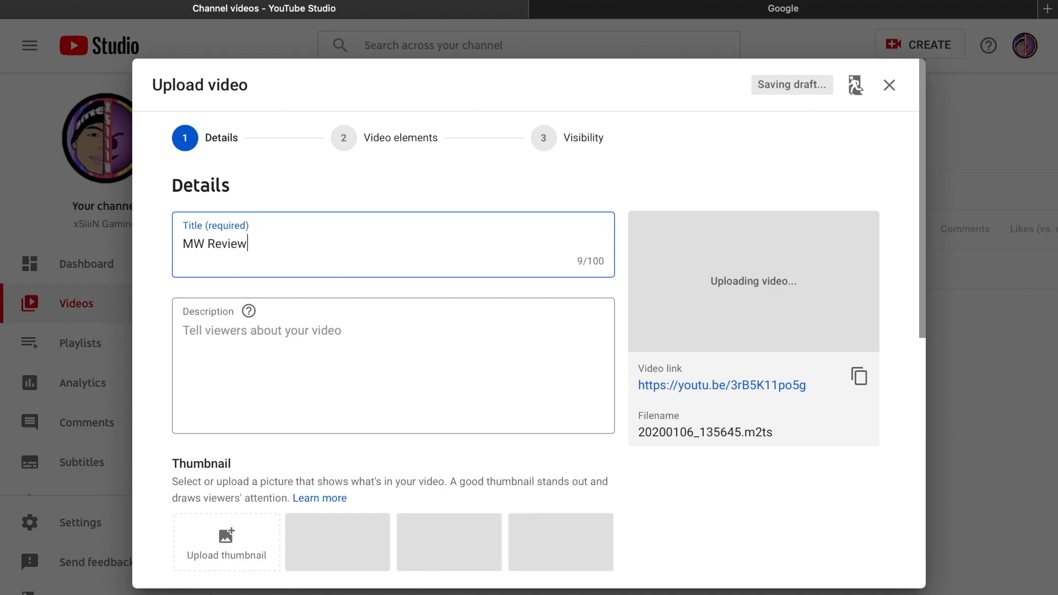
pyautogui.click(380, 346)
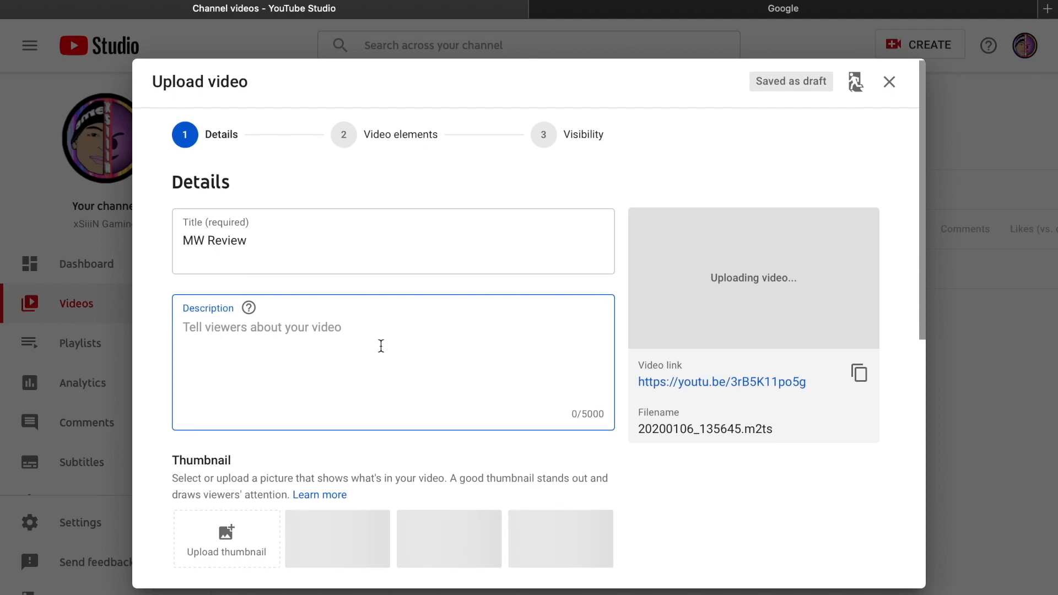
# Step: Upload MWReviewThumbnail.png from the Desktop as the video's custom thumbnail
pyautogui.scroll(-3, 380, 346)
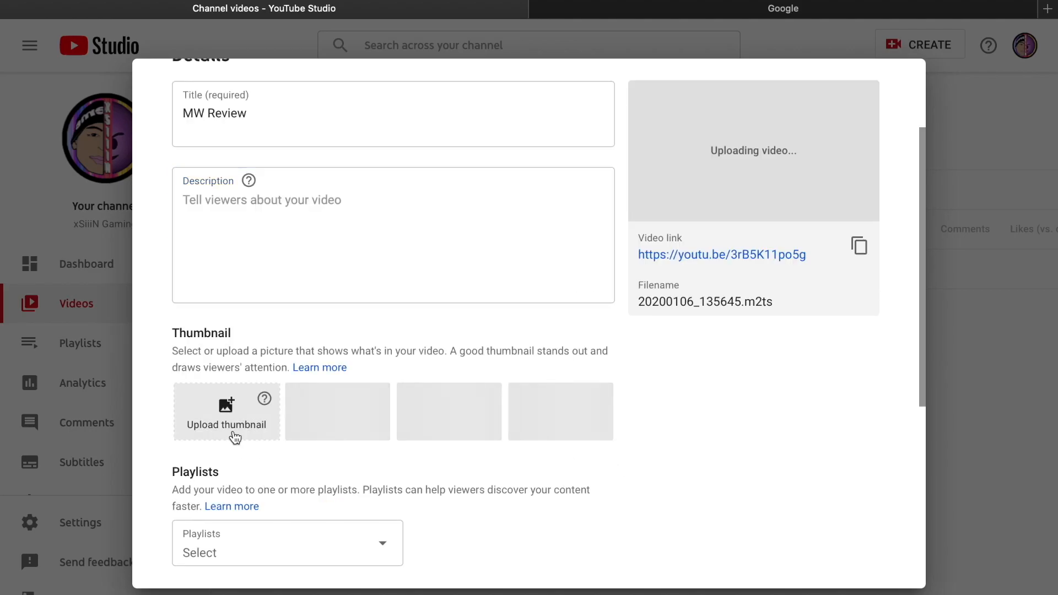
pyautogui.click(287, 382)
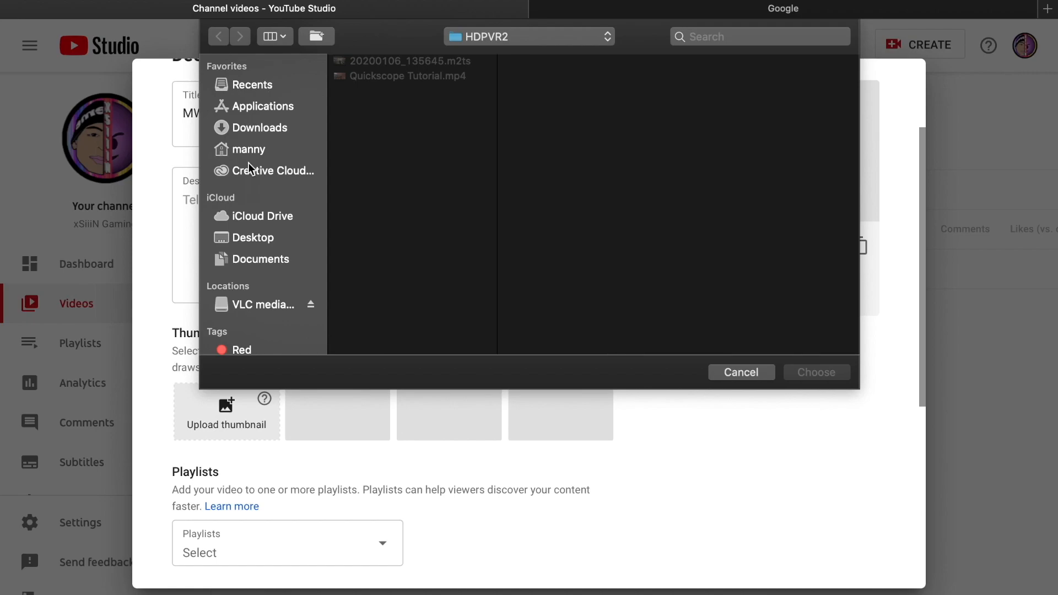
pyautogui.click(242, 234)
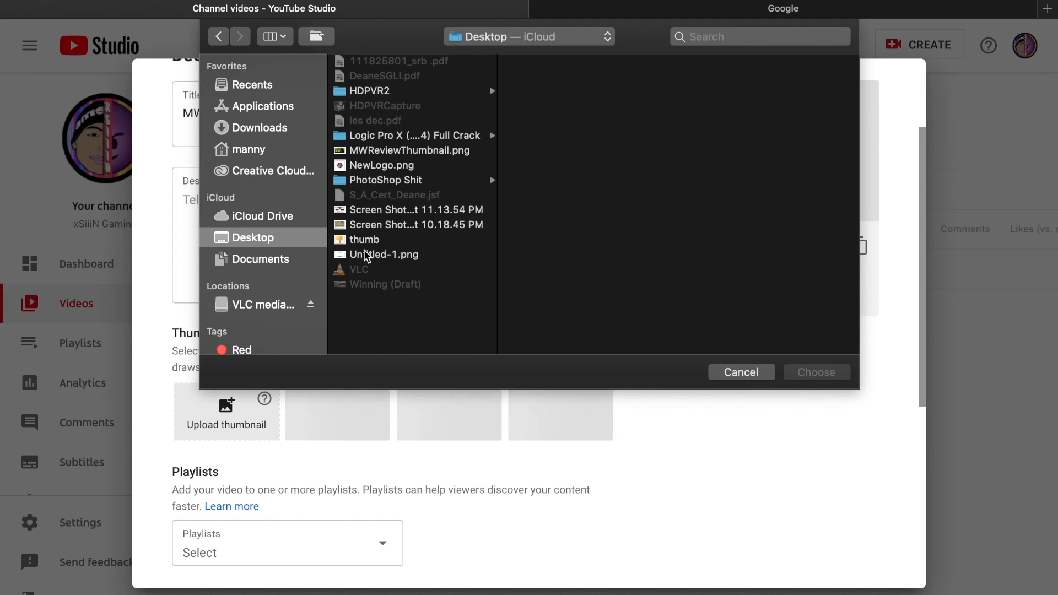
pyautogui.click(416, 165)
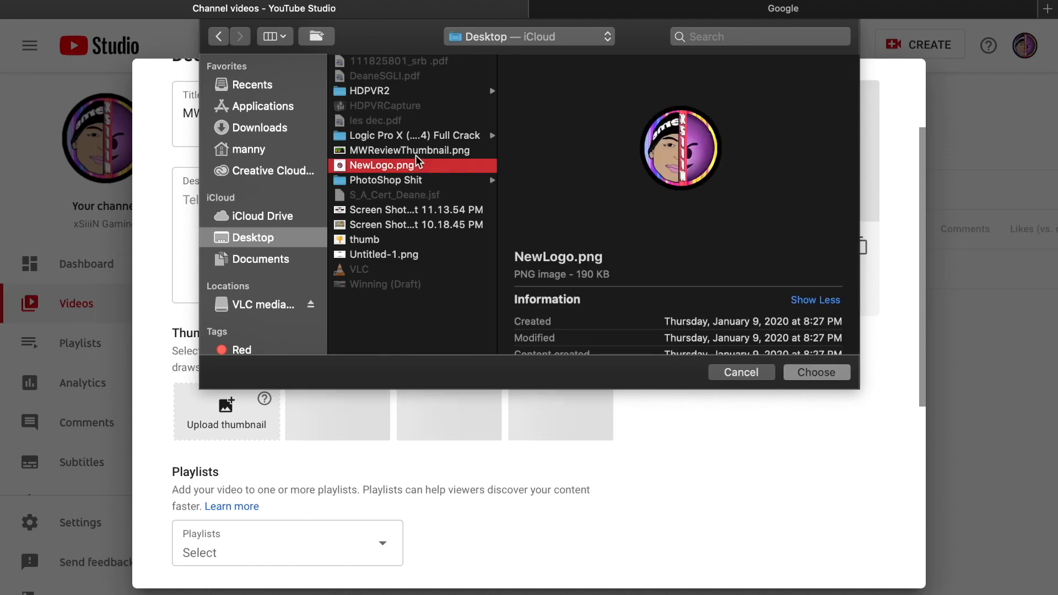
pyautogui.click(416, 152)
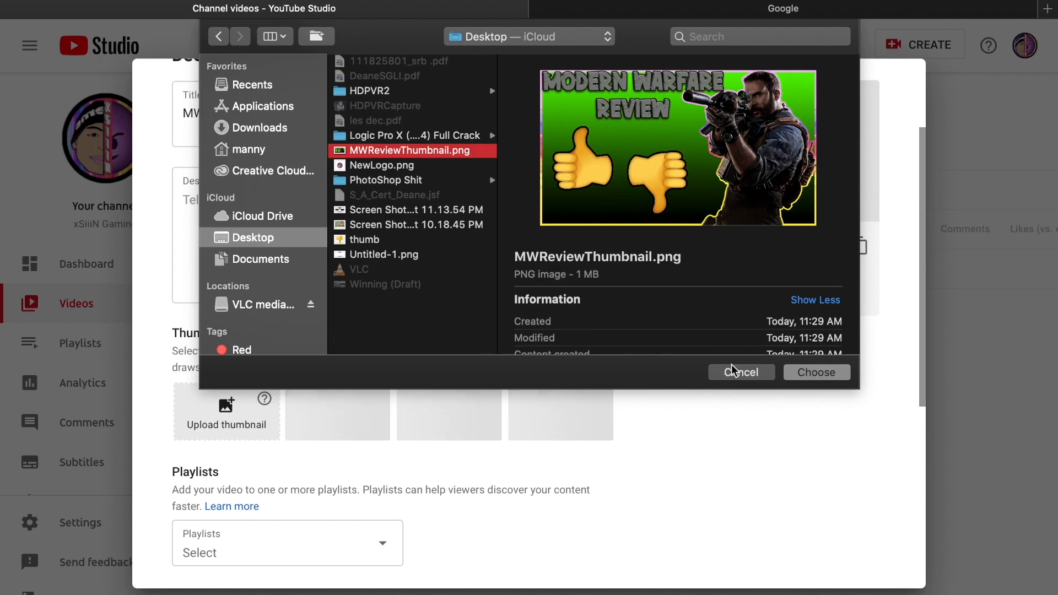
pyautogui.click(817, 372)
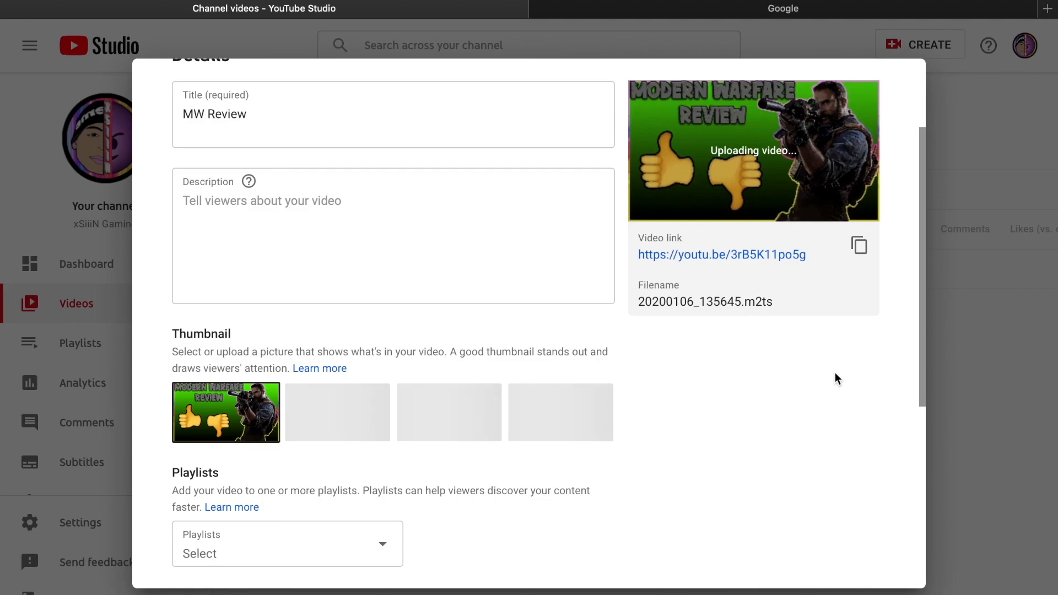
pyautogui.scroll(3, 836, 374)
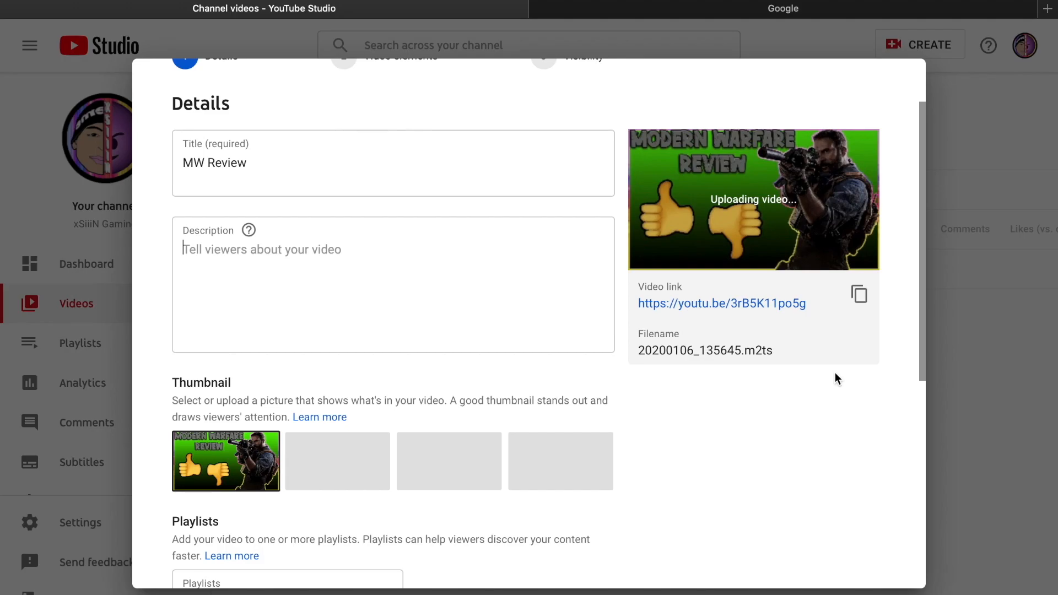